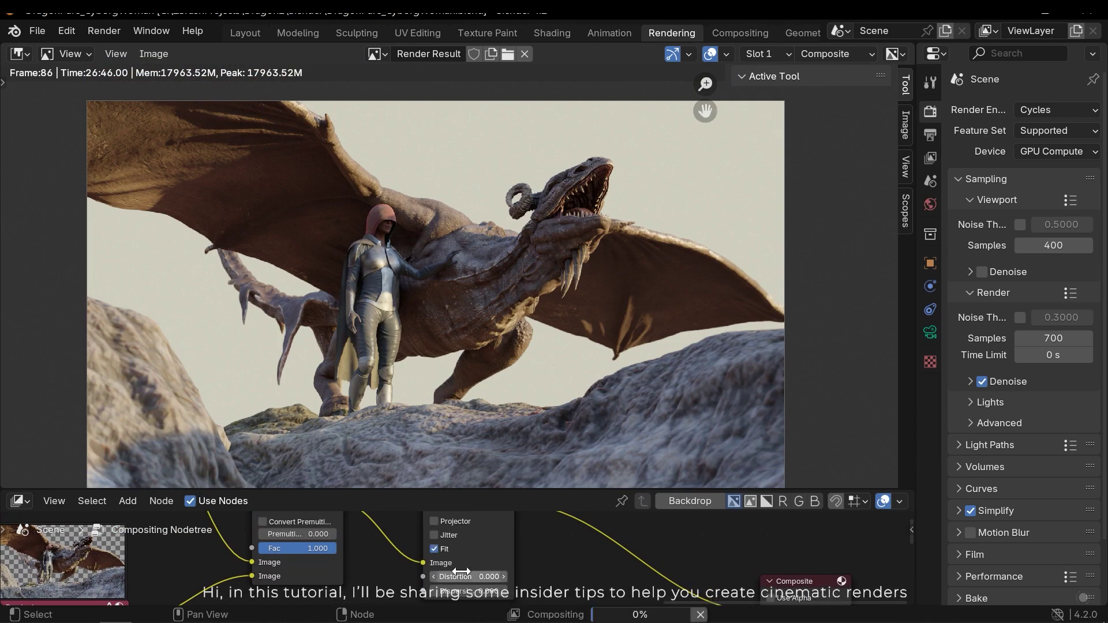
Step: Increase the dispersion value of the Lens Distortion node in the compositing node tree
mouse_move(535, 543)
middle_down()
mouse_move(527, 569)
mouse_move(530, 539)
middle_up()
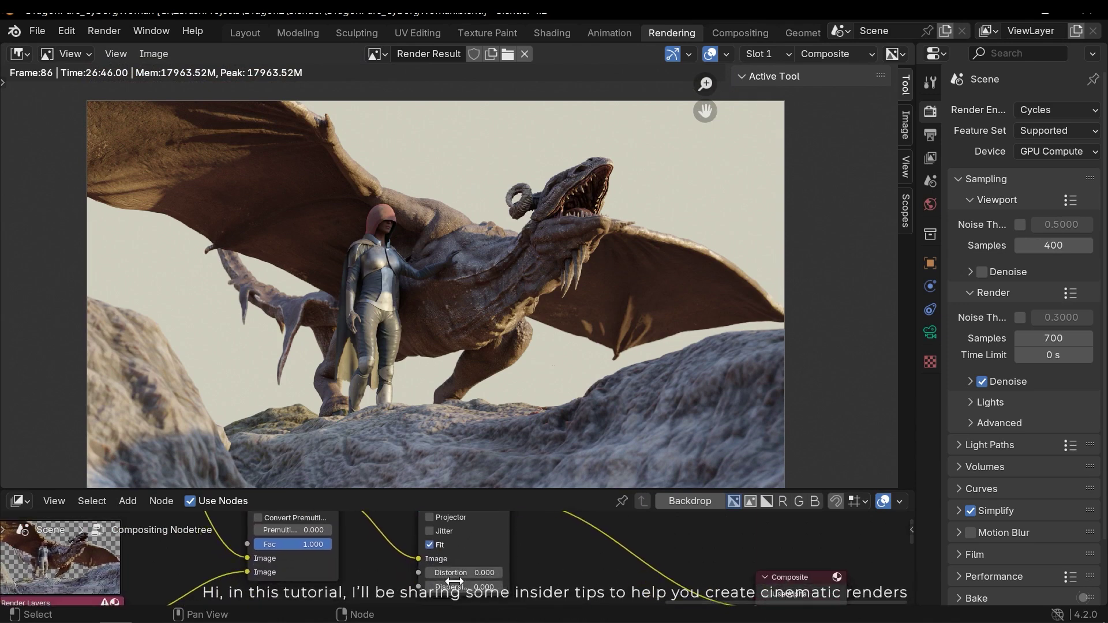
drag(452, 587, 506, 587)
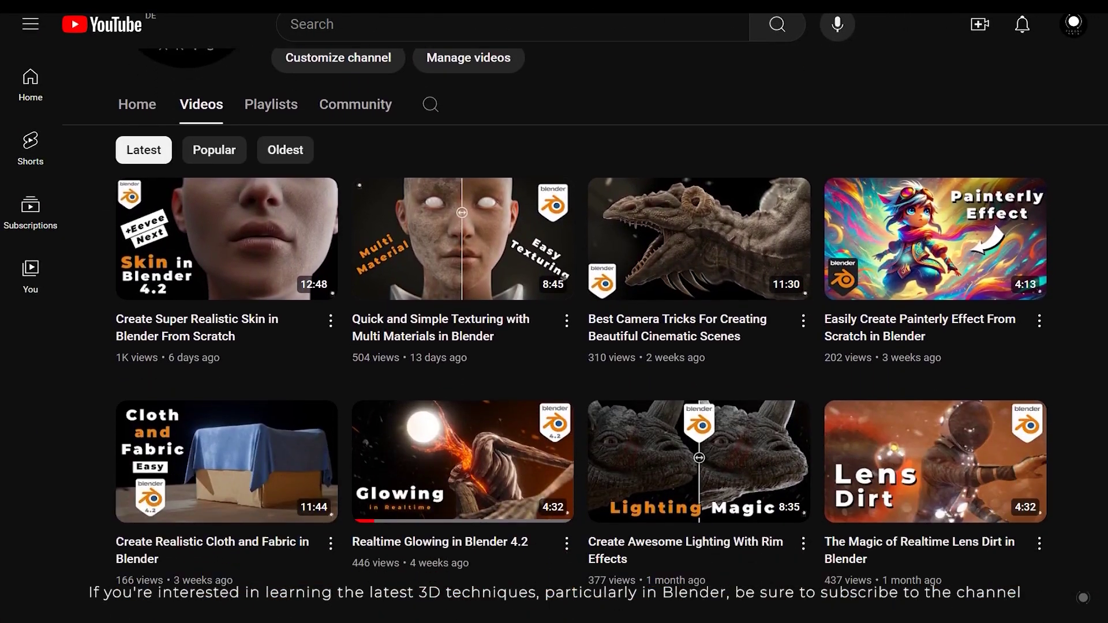
scroll(585, 346, down, 9)
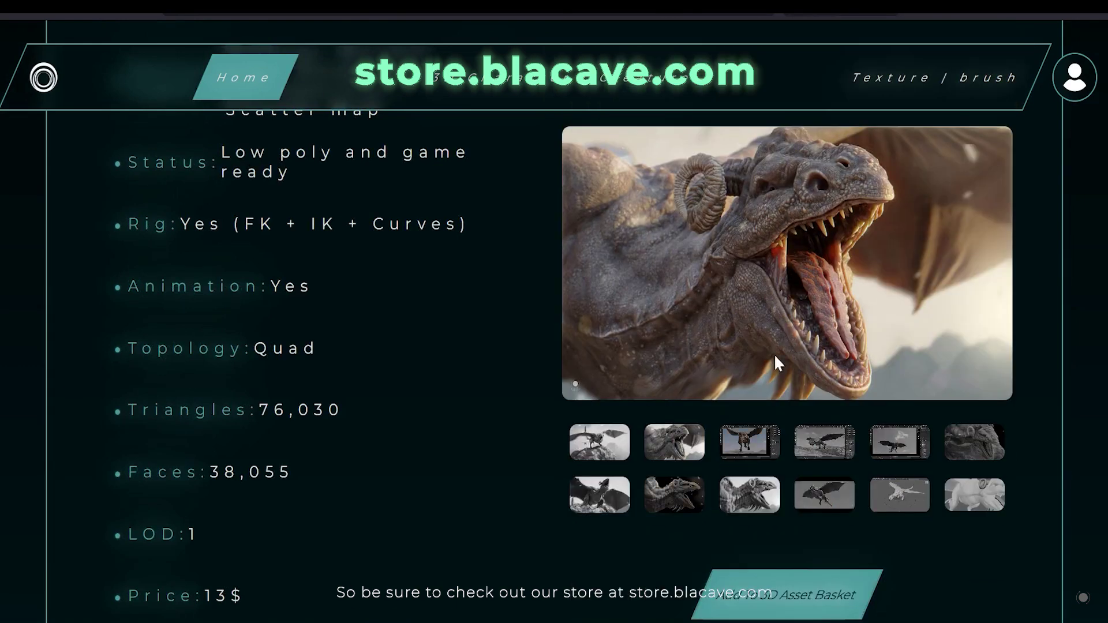
click(806, 306)
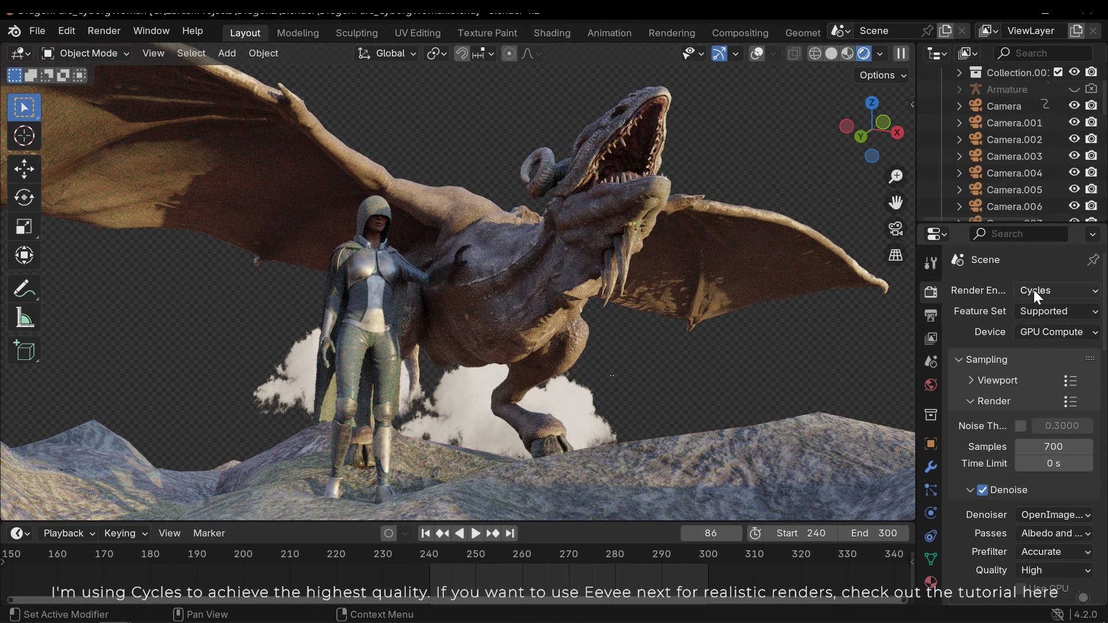
Step: Choose Cycles as the scene's render engine
click(1042, 292)
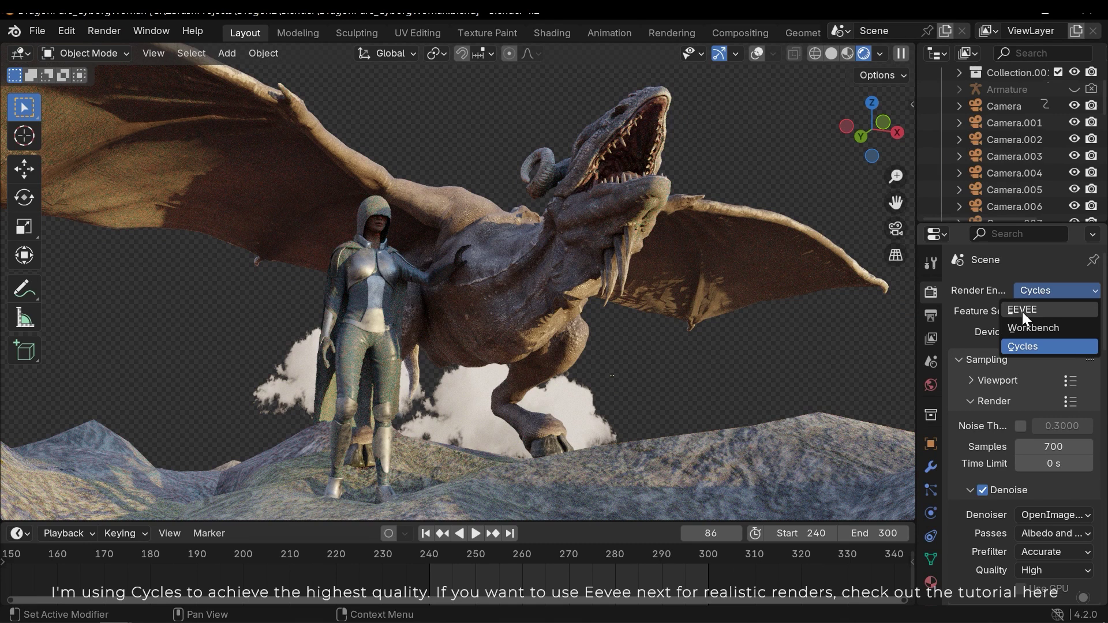
click(1016, 348)
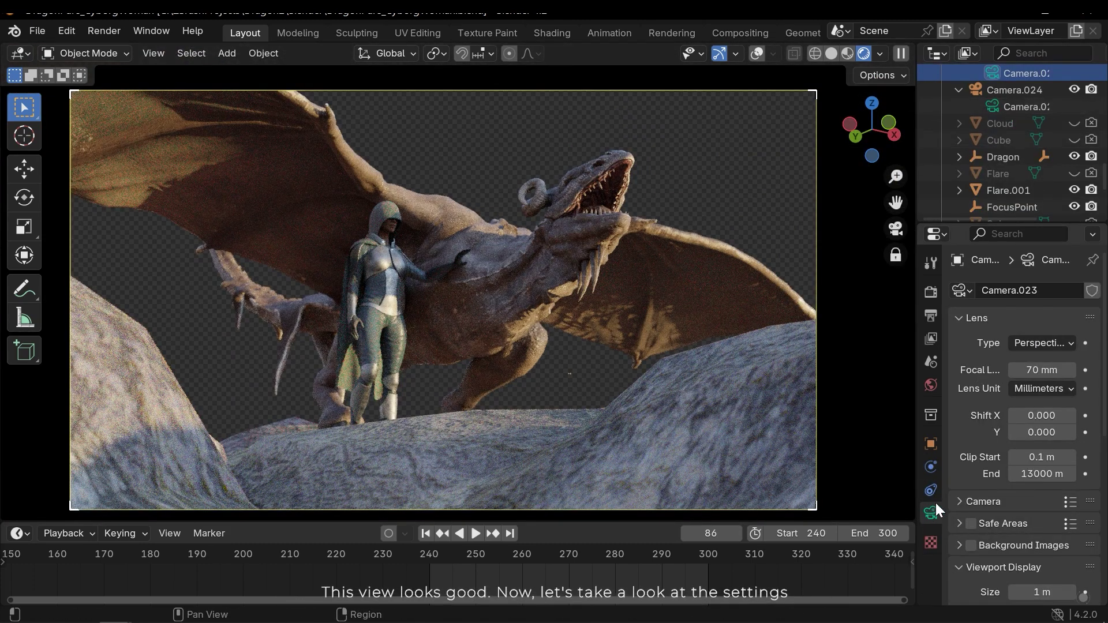
Step: Set the focal length of Camera.023 to 40 mm
scroll(1053, 354, down, 2)
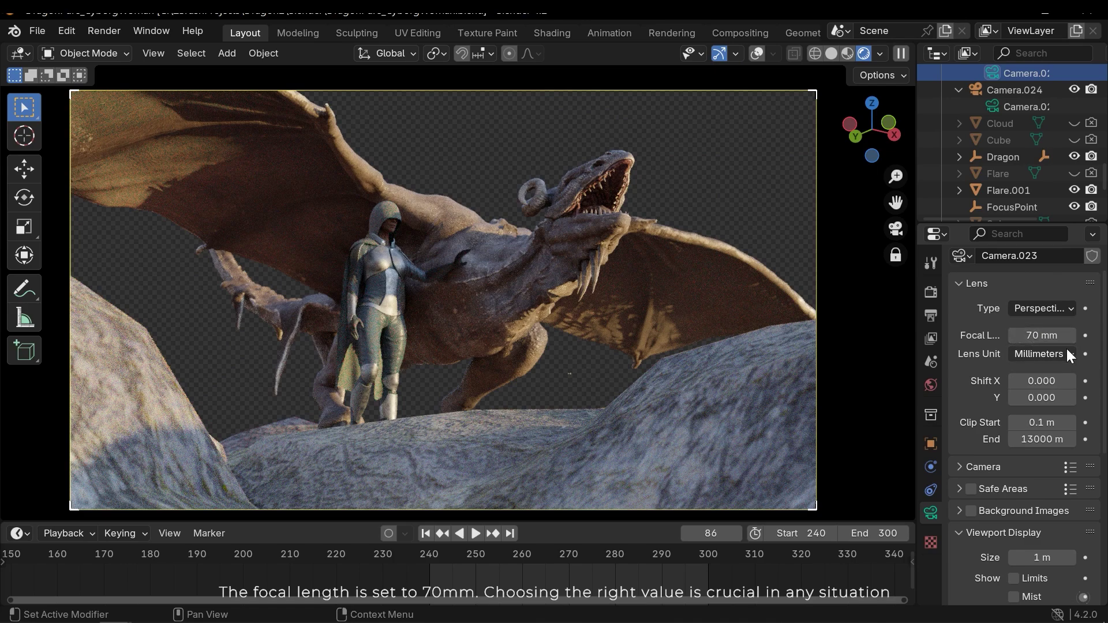
click(1048, 337)
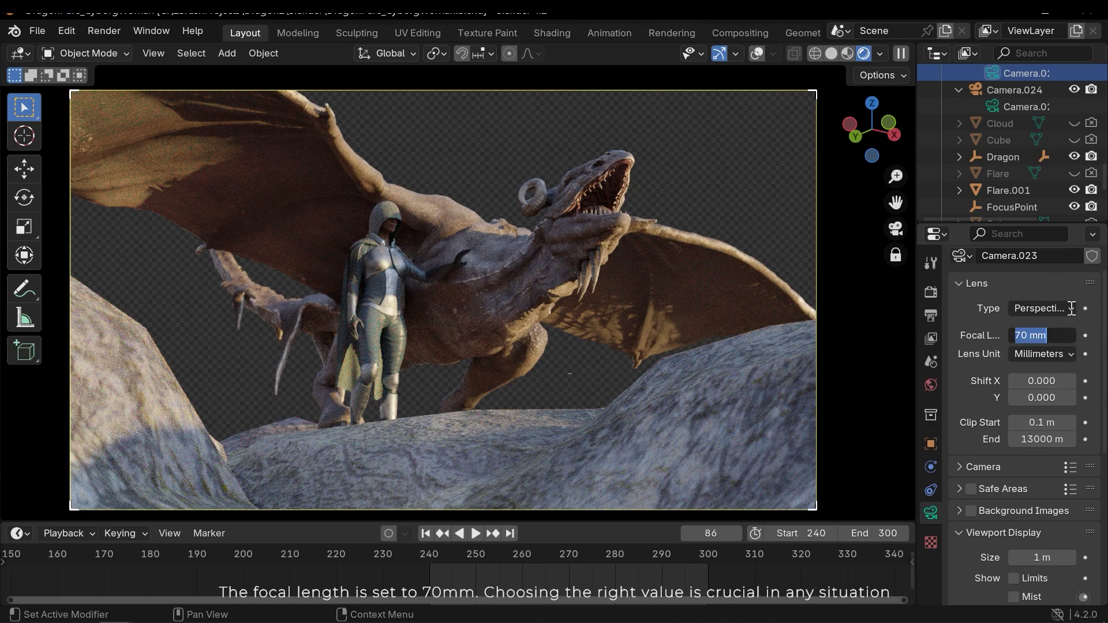
text(40)
key(Return)
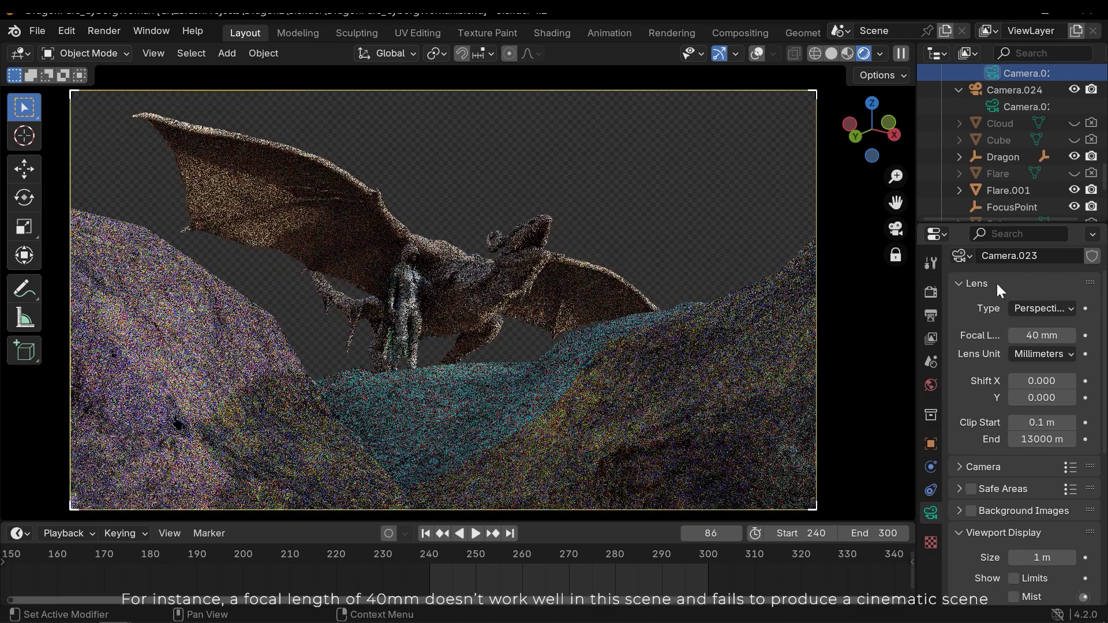
scroll(480, 279, up, 3)
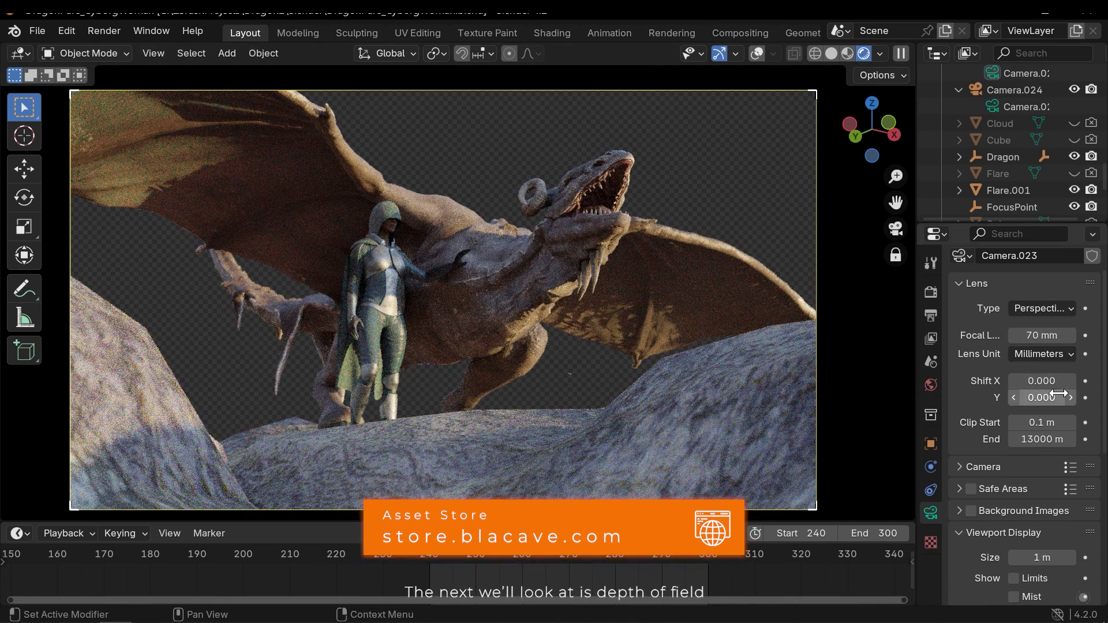
Step: Collapse the camera's Viewport Display settings and set its depth of field focus distance to 200 m
scroll(1086, 362, down, 3)
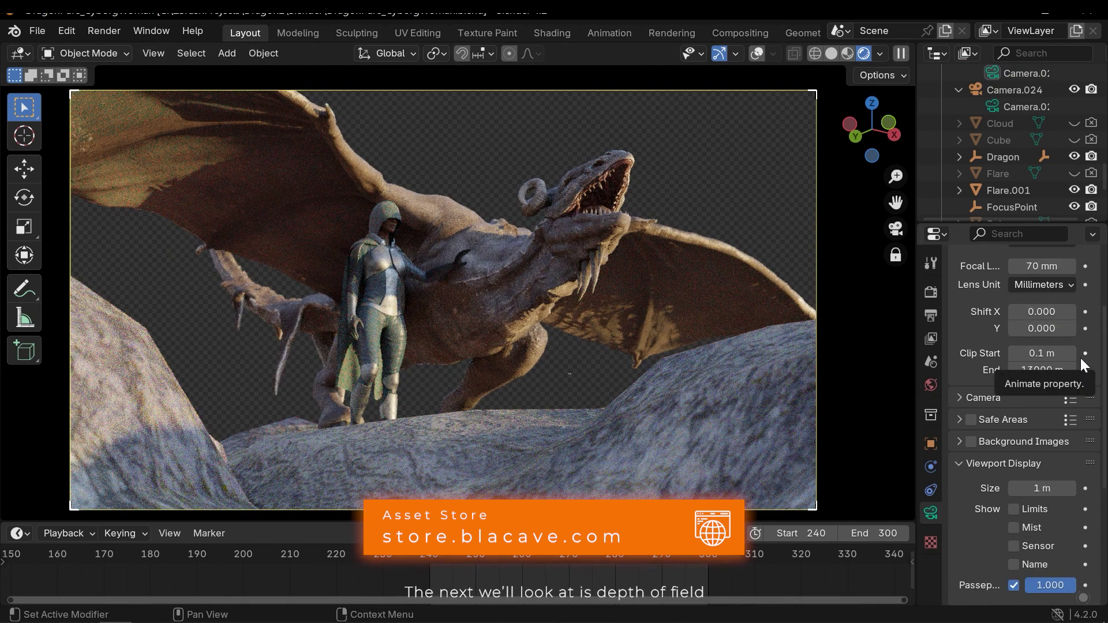
scroll(1073, 381, down, 3)
click(1020, 397)
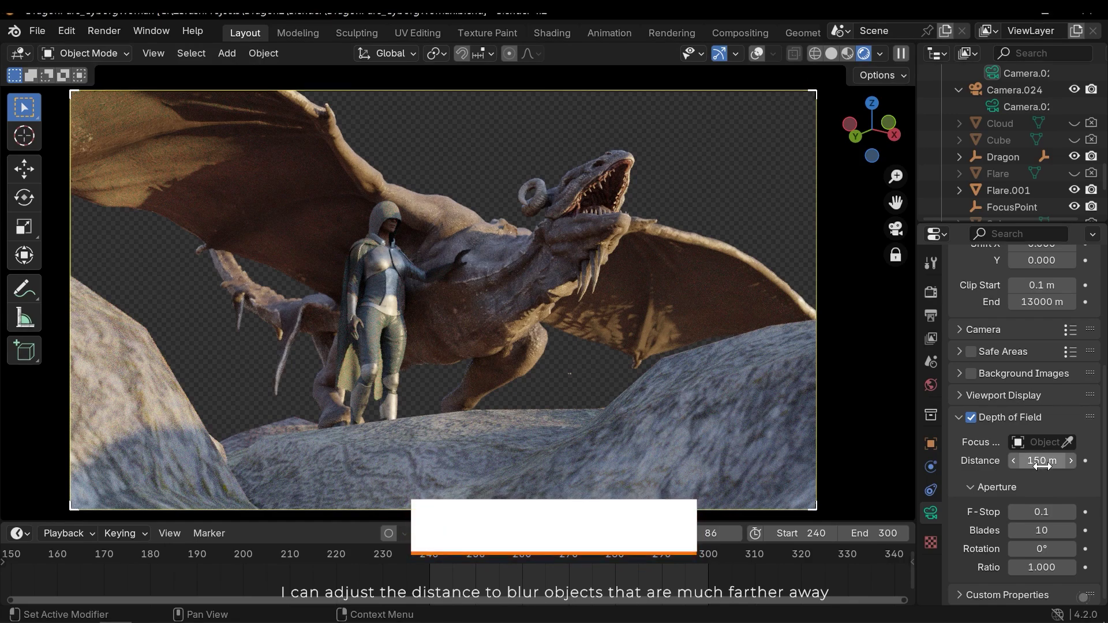
click(1033, 460)
text(20)
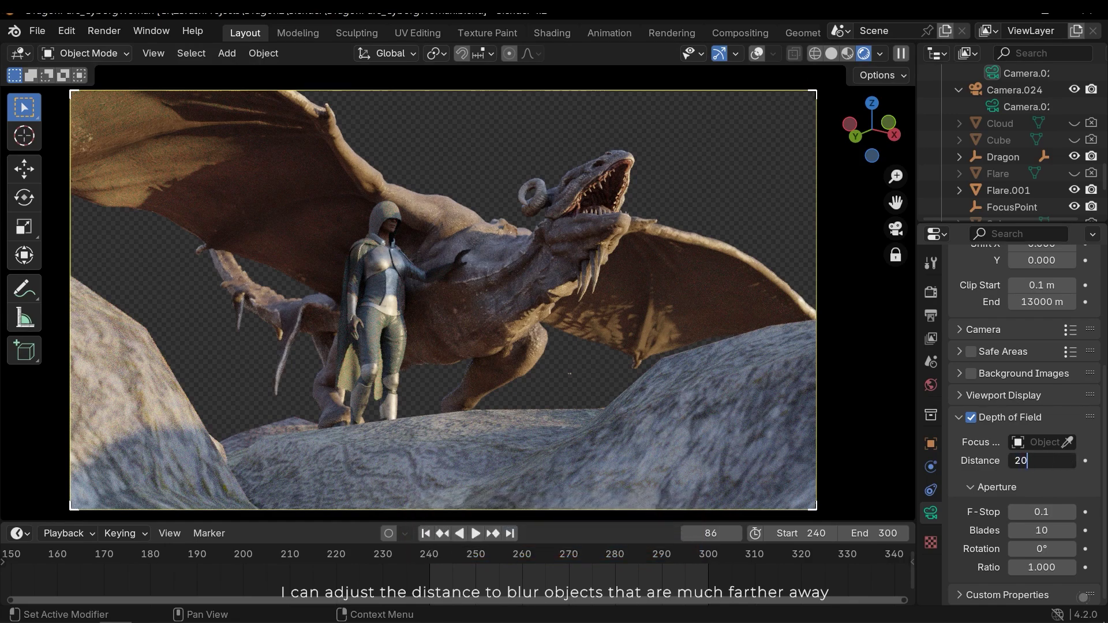
text(0)
key(Return)
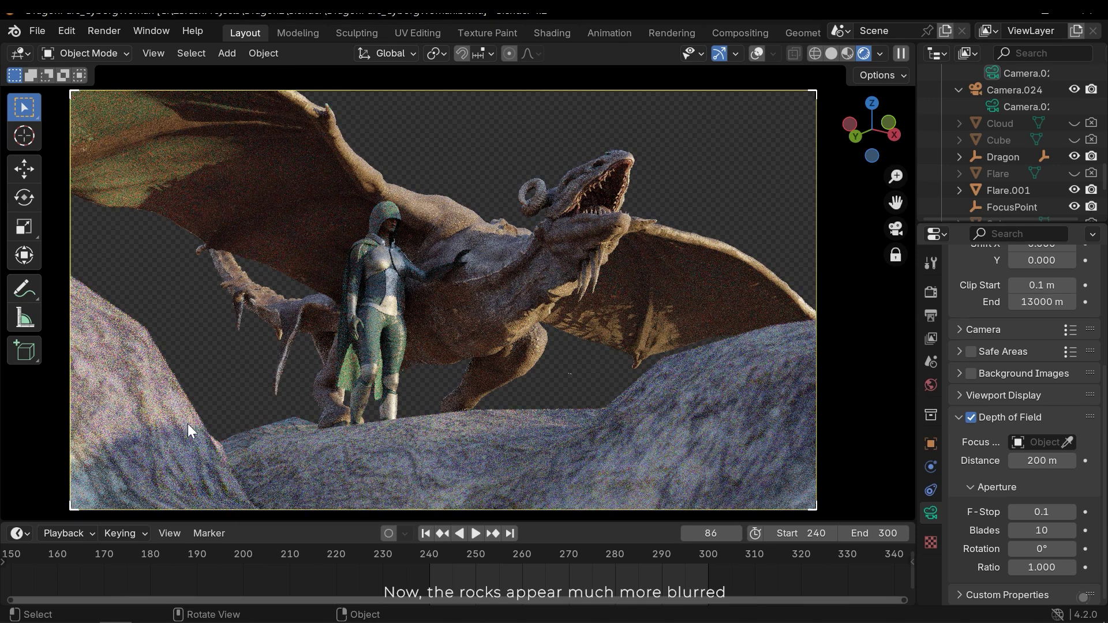
Step: Set the camera's depth of field focus distance to 170 m
click(1033, 460)
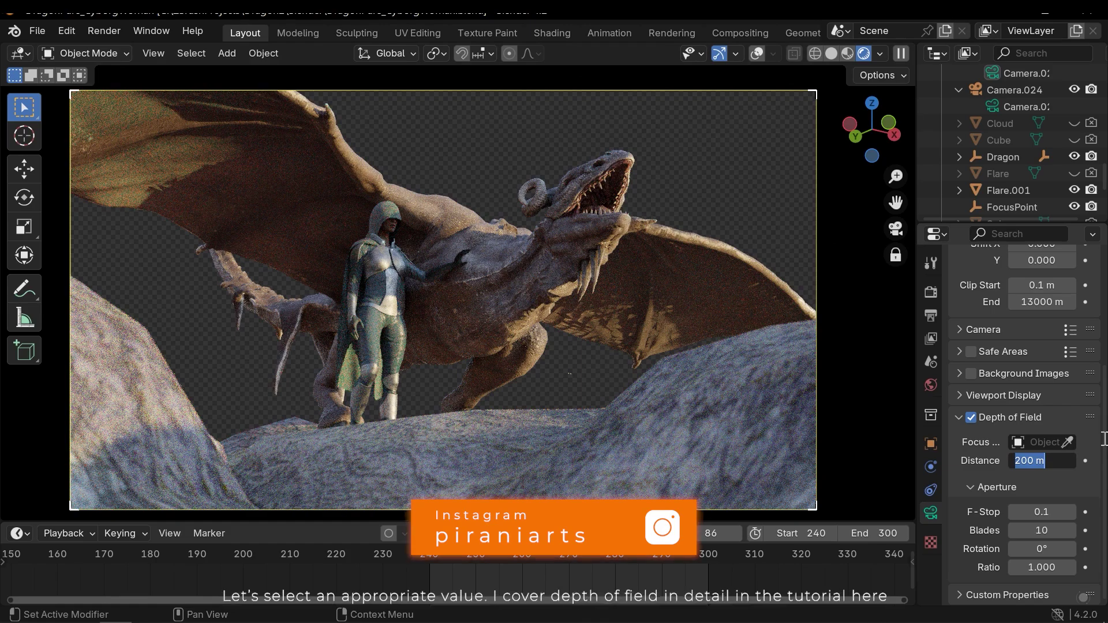
text(170)
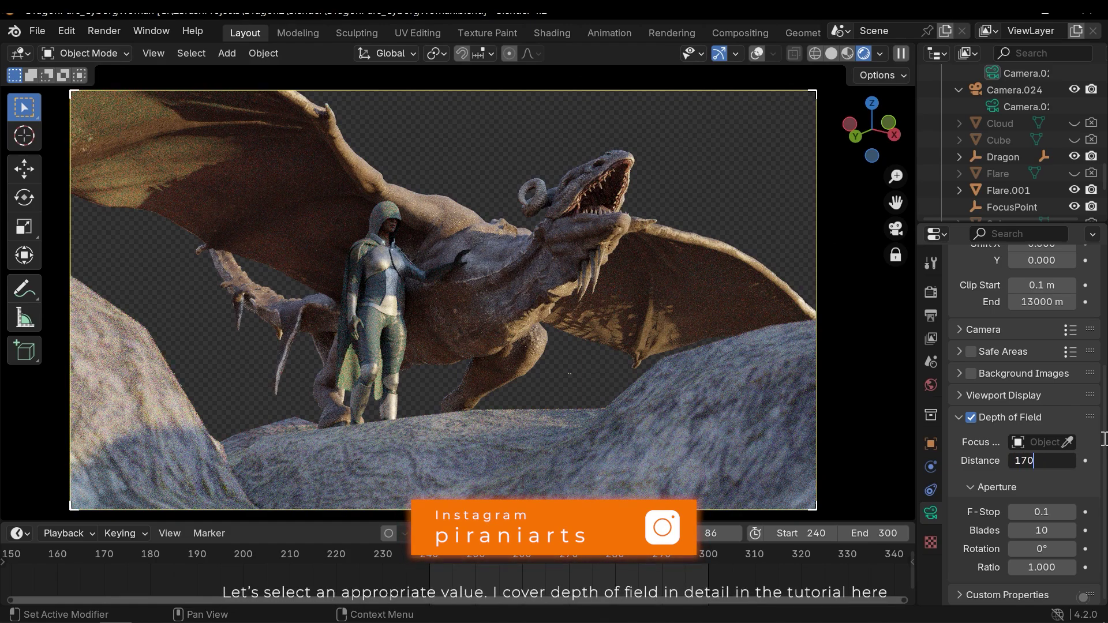
key(Return)
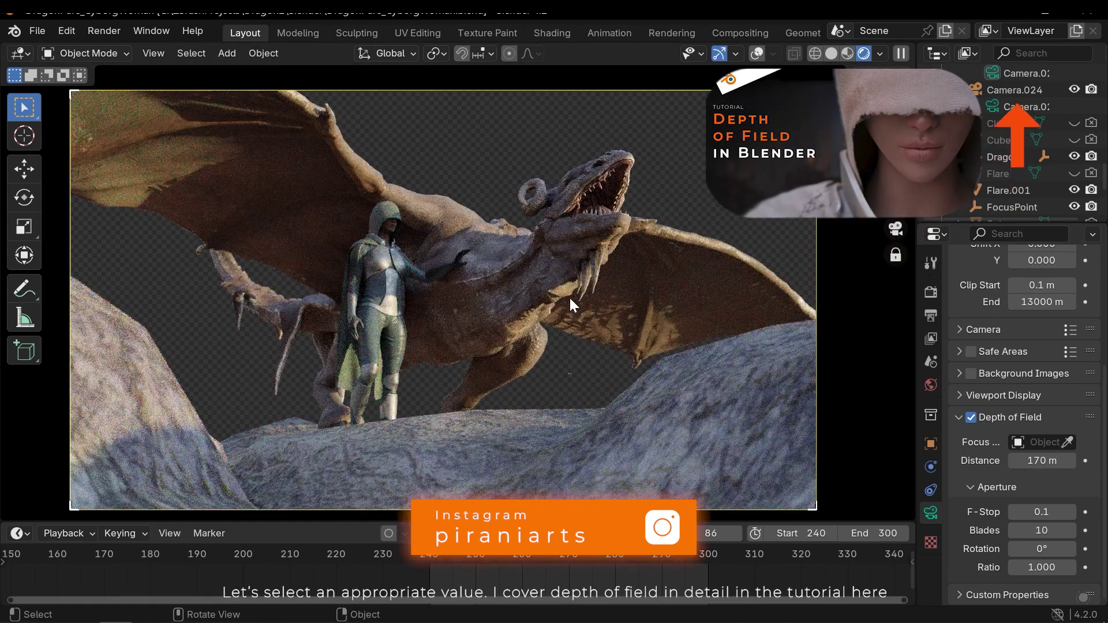
Step: Examine the Motion Blur option and the sampling options in the scene's render settings
click(931, 291)
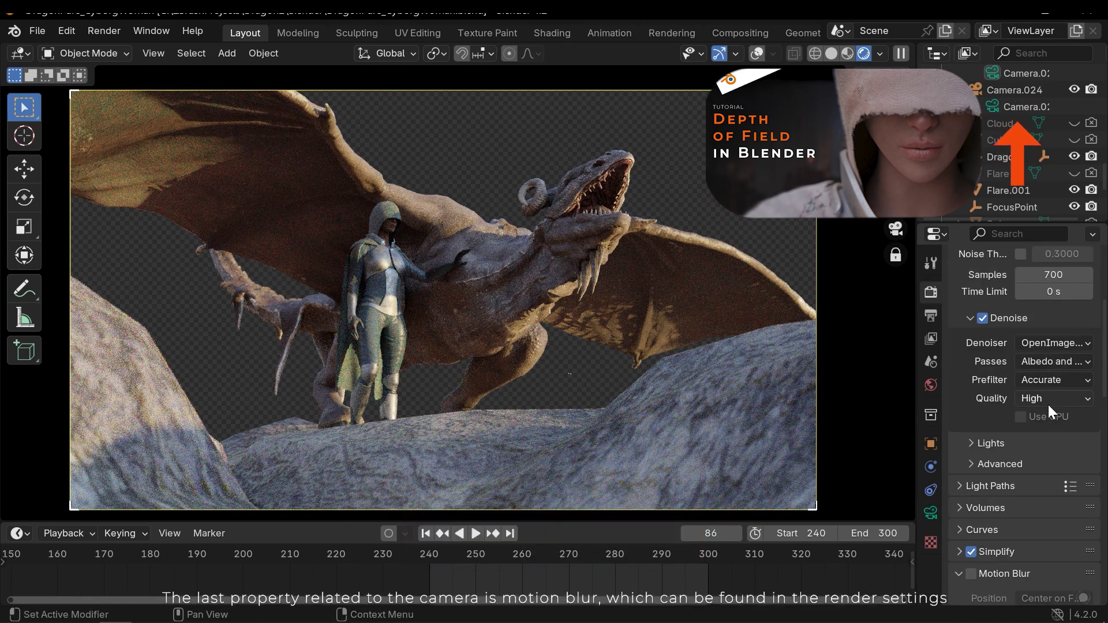
scroll(1030, 448, down, 6)
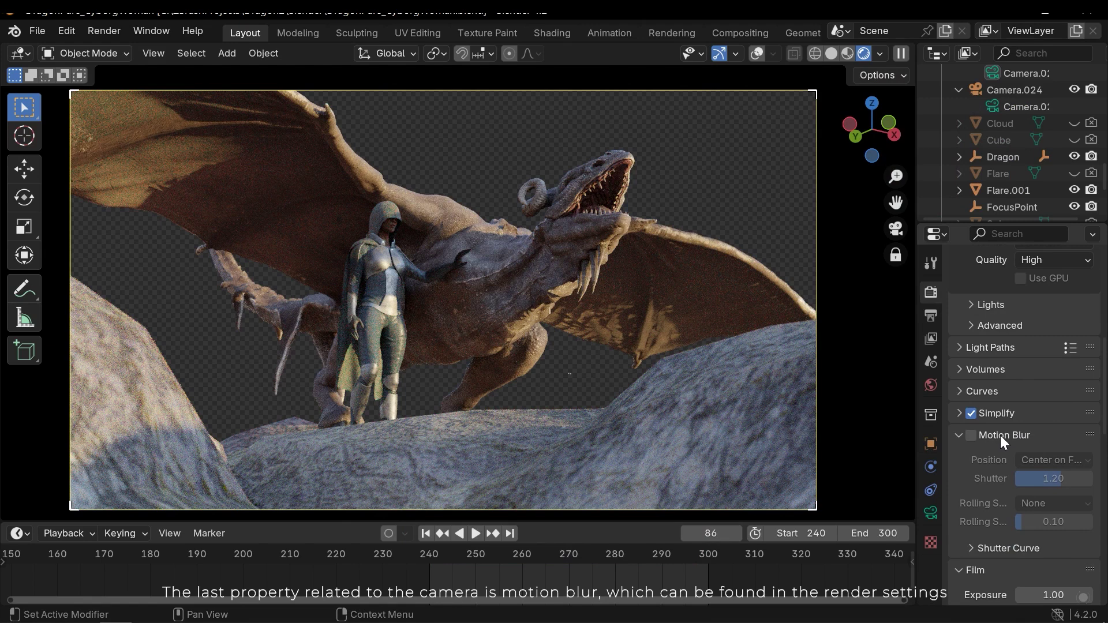
scroll(985, 476, down, 2)
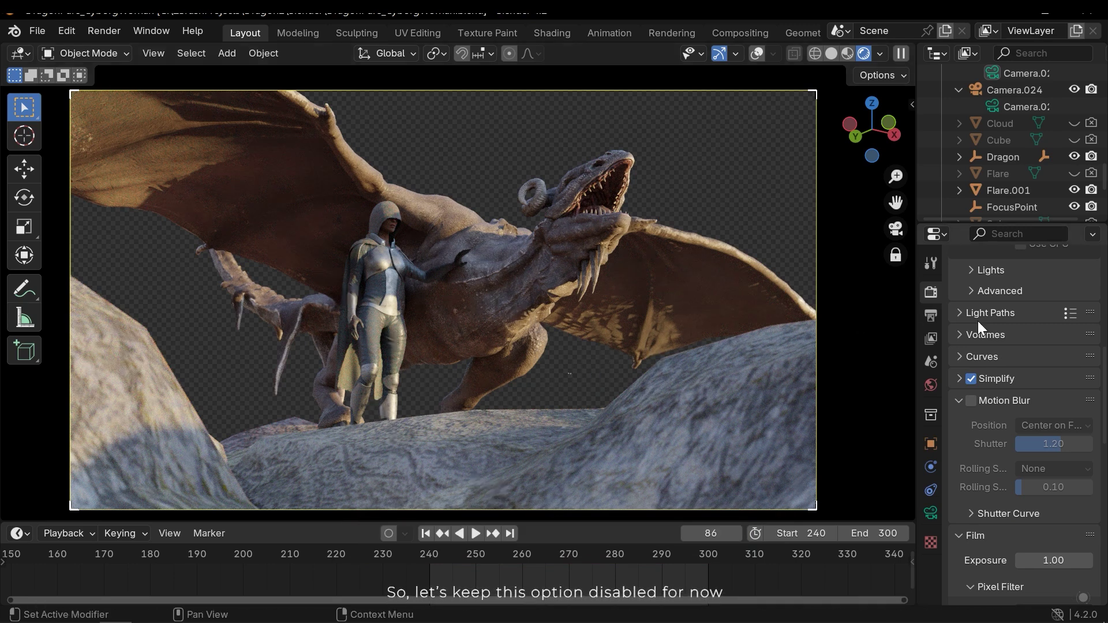
scroll(981, 323, up, 10)
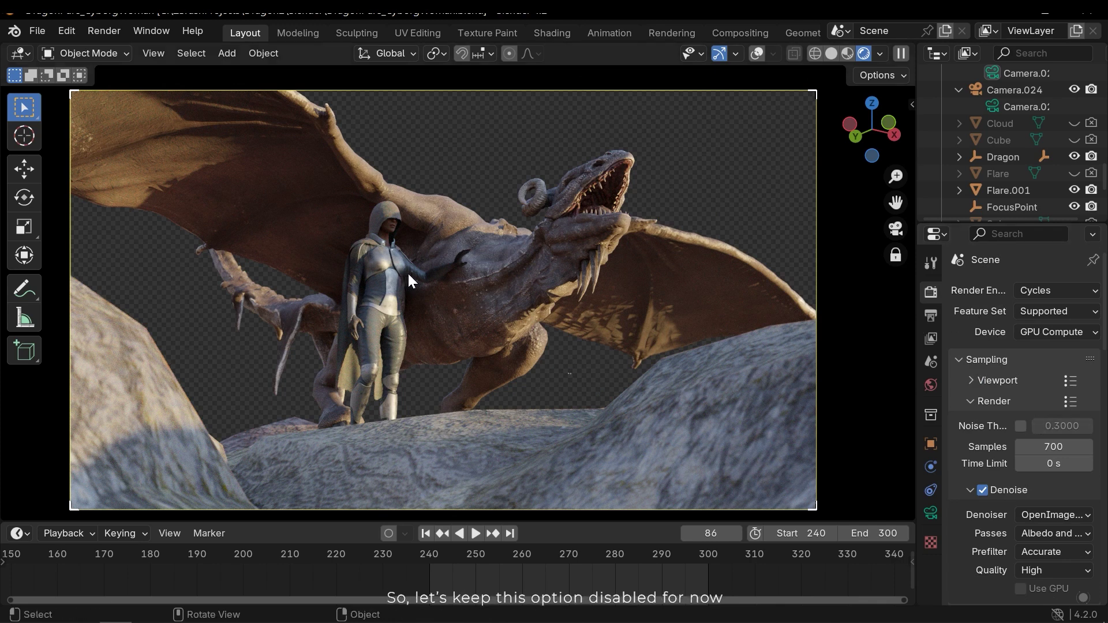
scroll(1010, 445, down, 4)
scroll(1019, 508, up, 4)
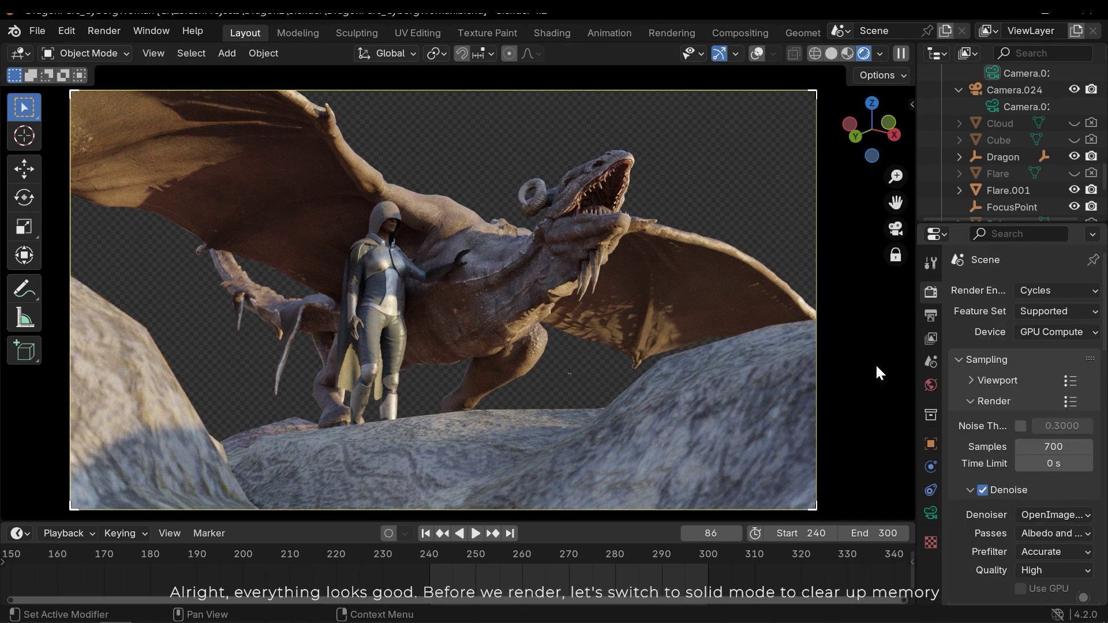
Step: Switch the viewport shading to Solid and start rendering the image of the current frame
key(z)
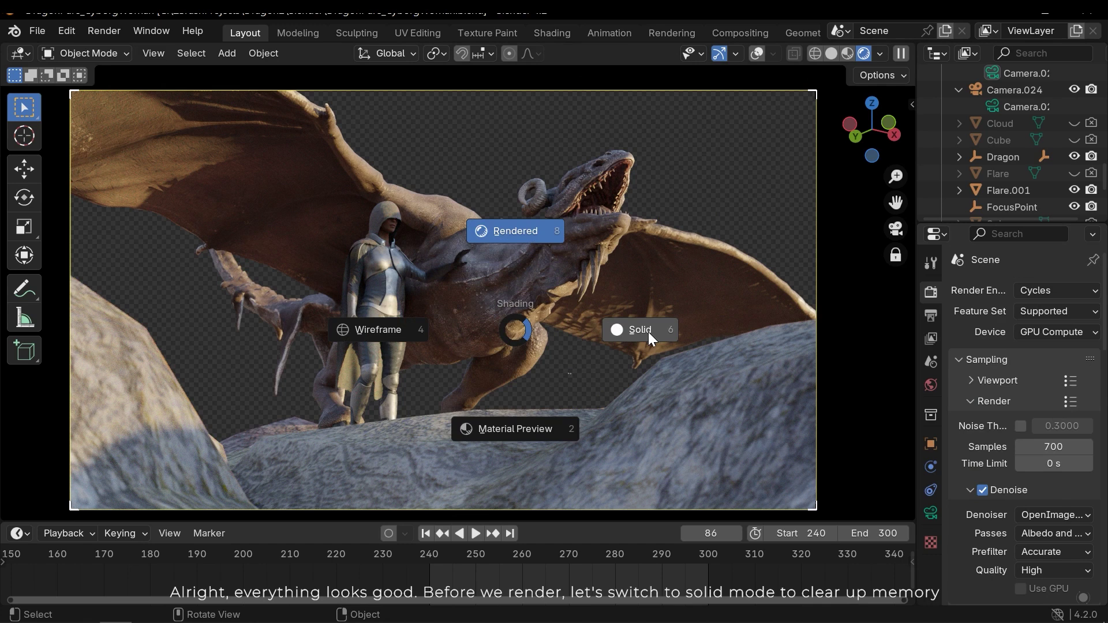
click(648, 331)
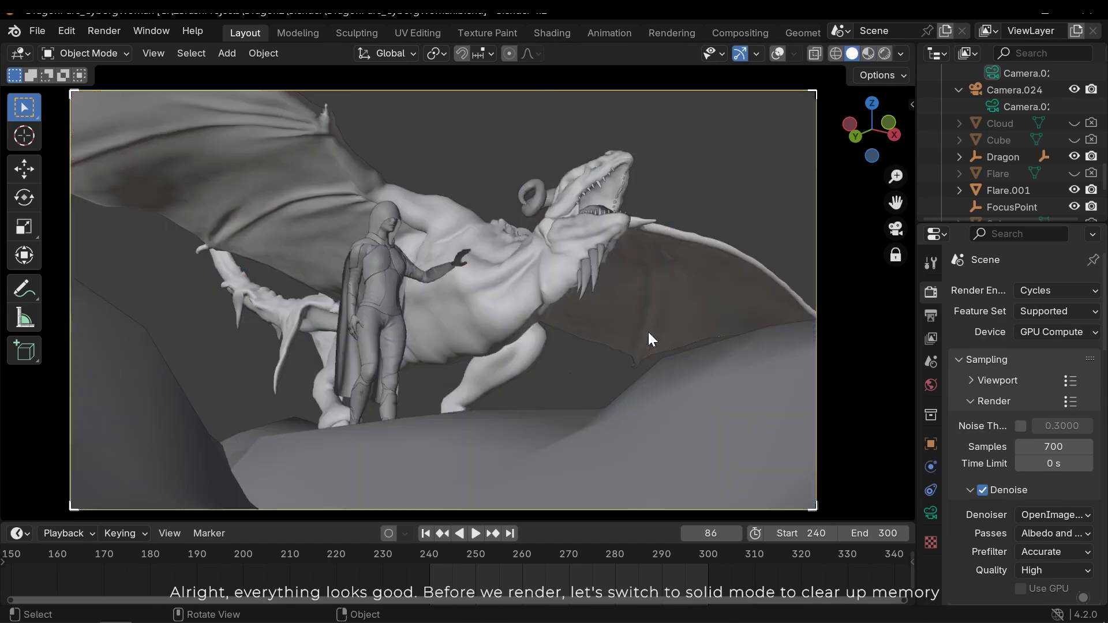
click(93, 30)
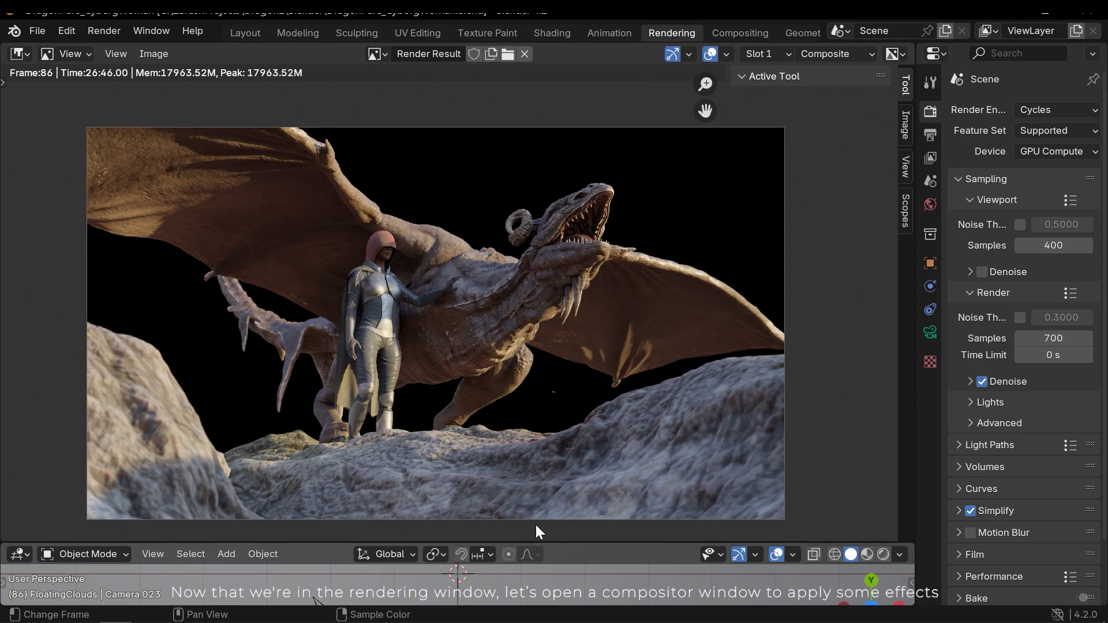
Step: Turn the Rendering workspace's 3D viewport into an enlarged Compositor editor with its sidebar hidden
drag(549, 539, 549, 270)
click(22, 280)
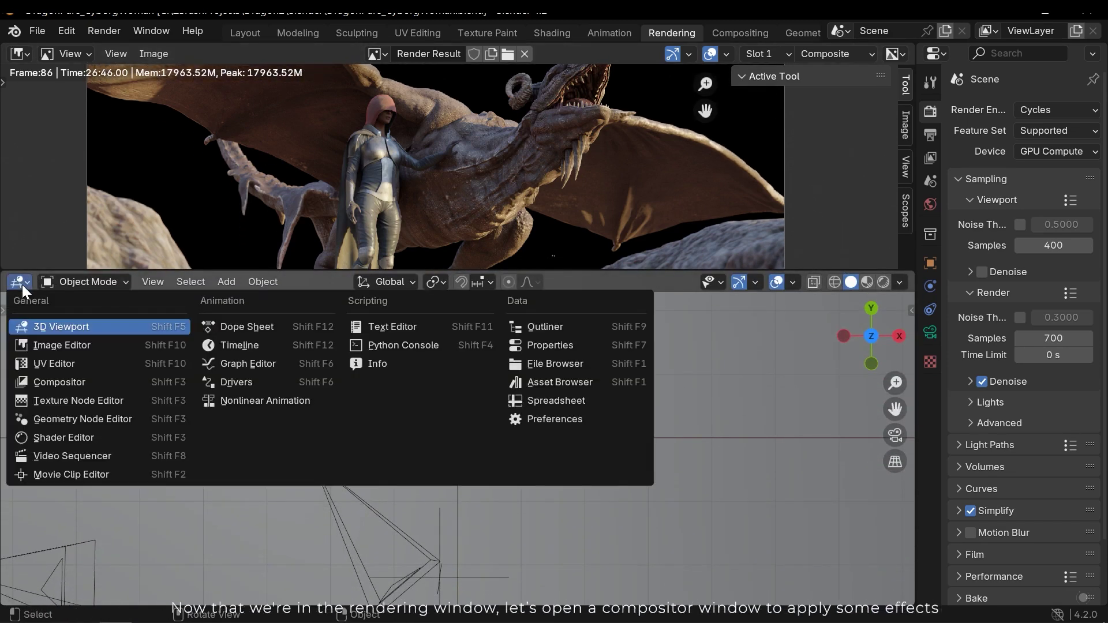
click(68, 383)
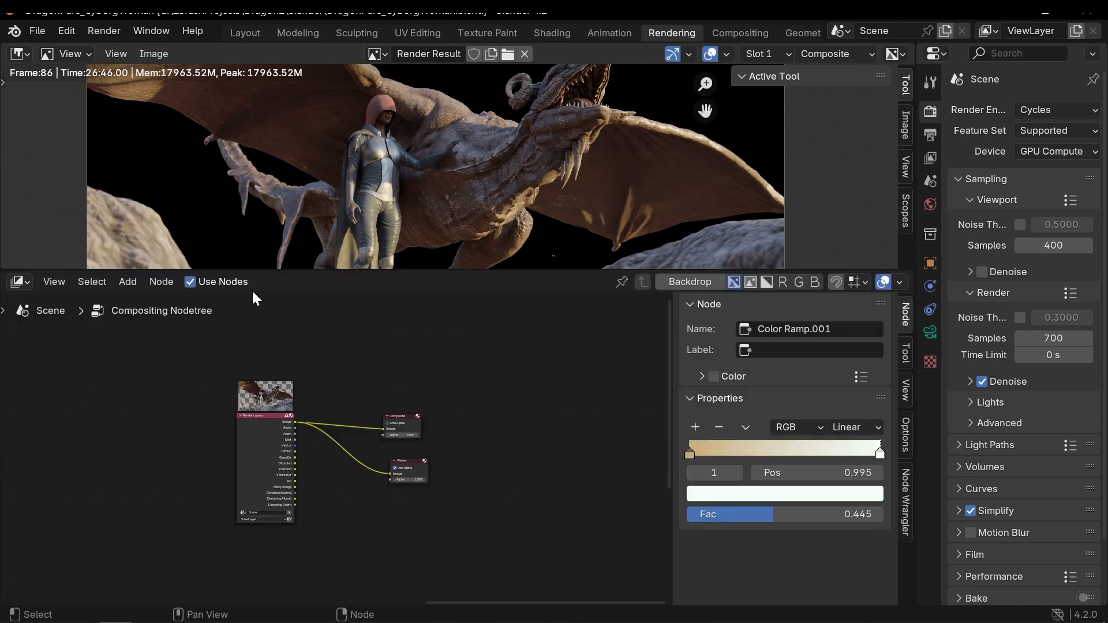
scroll(291, 369, up, 3)
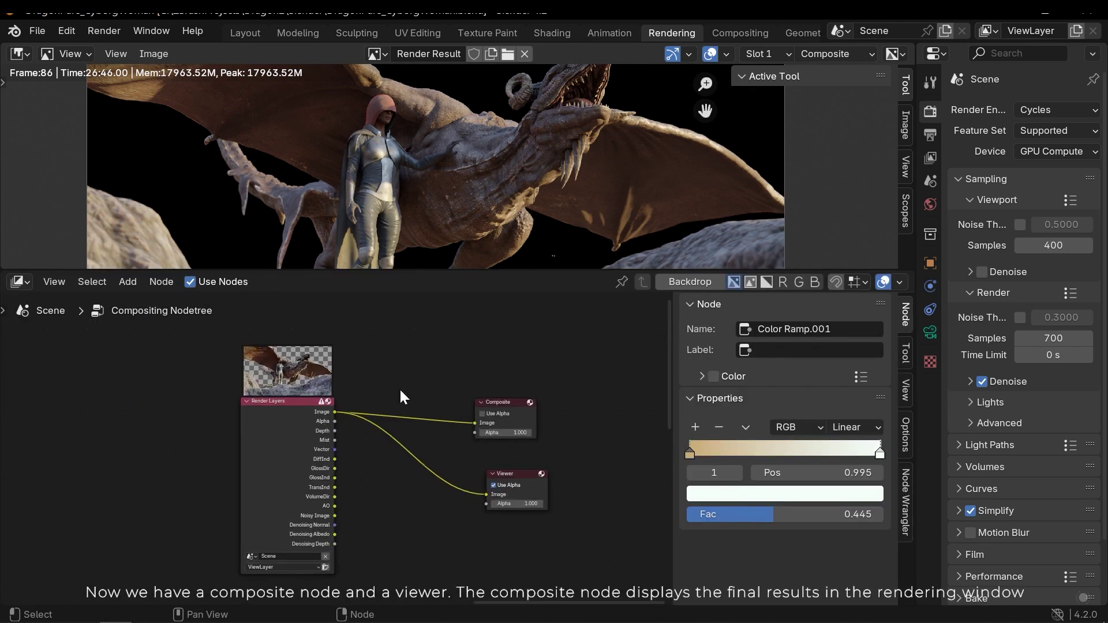
key(n)
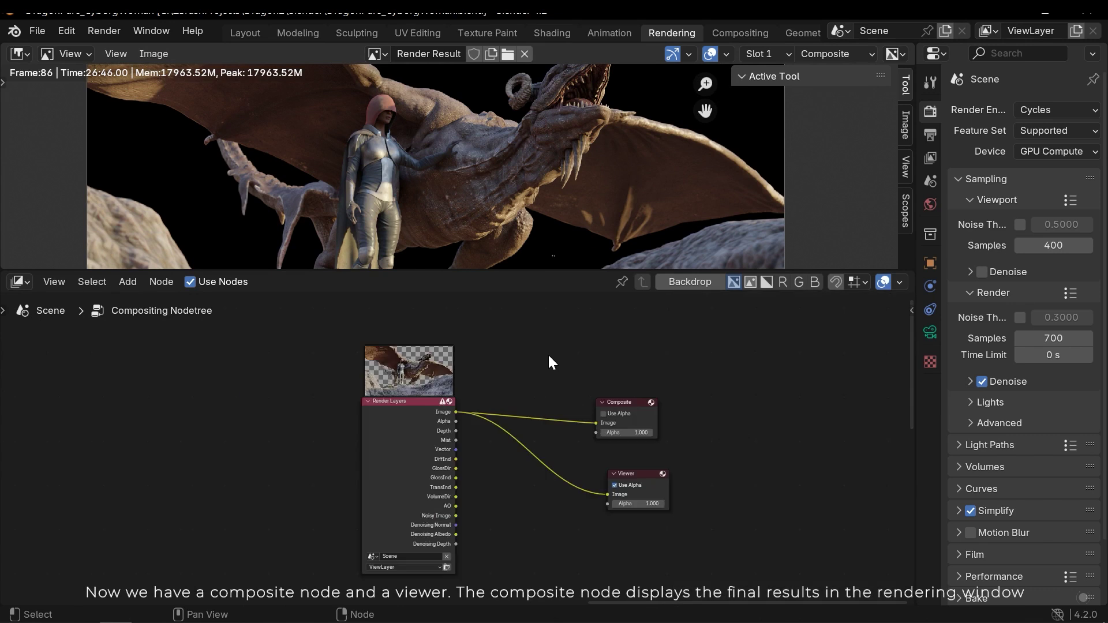
Step: Move the Composite and Viewer nodes far away from the Render Layers node to make room between them
middle_drag(552, 356, 570, 373)
middle_drag(477, 399, 425, 408)
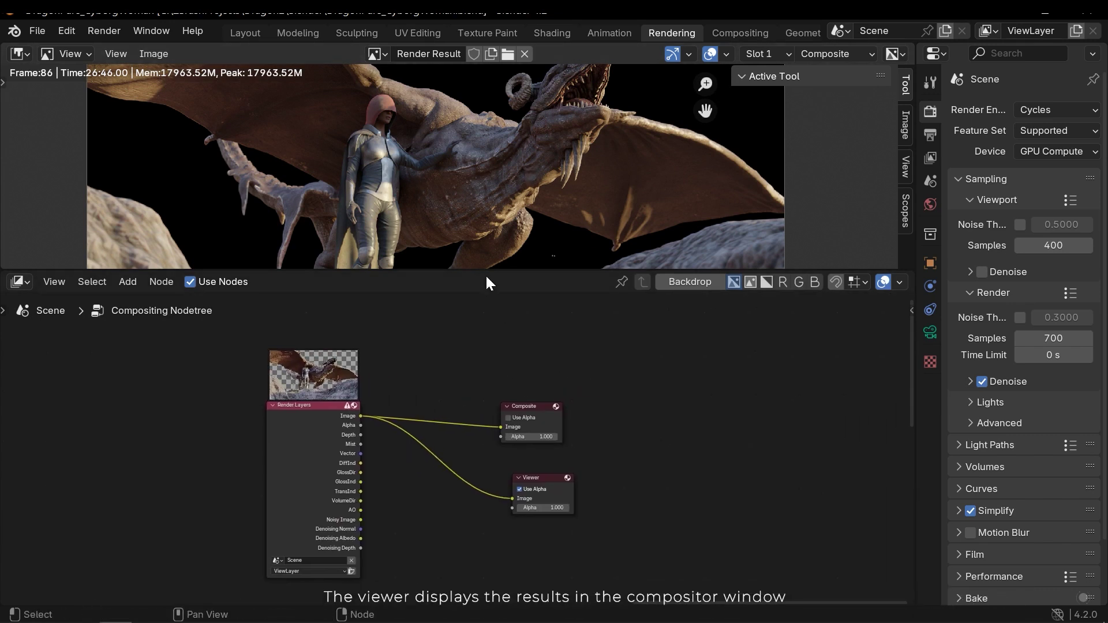
drag(487, 272, 489, 283)
scroll(496, 452, up, 2)
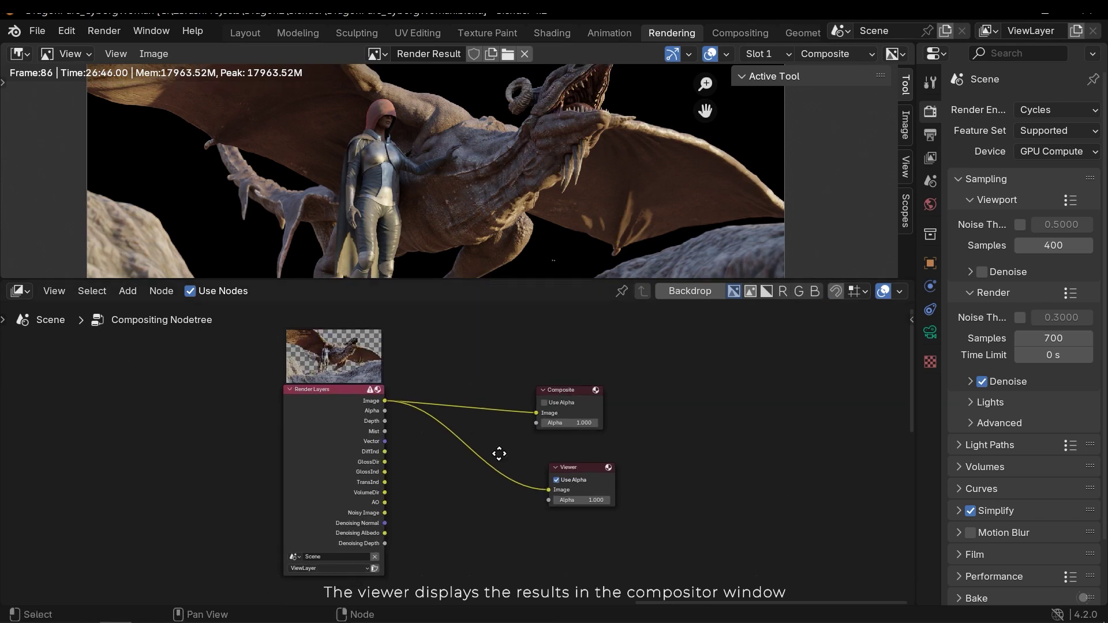
drag(552, 398, 852, 398)
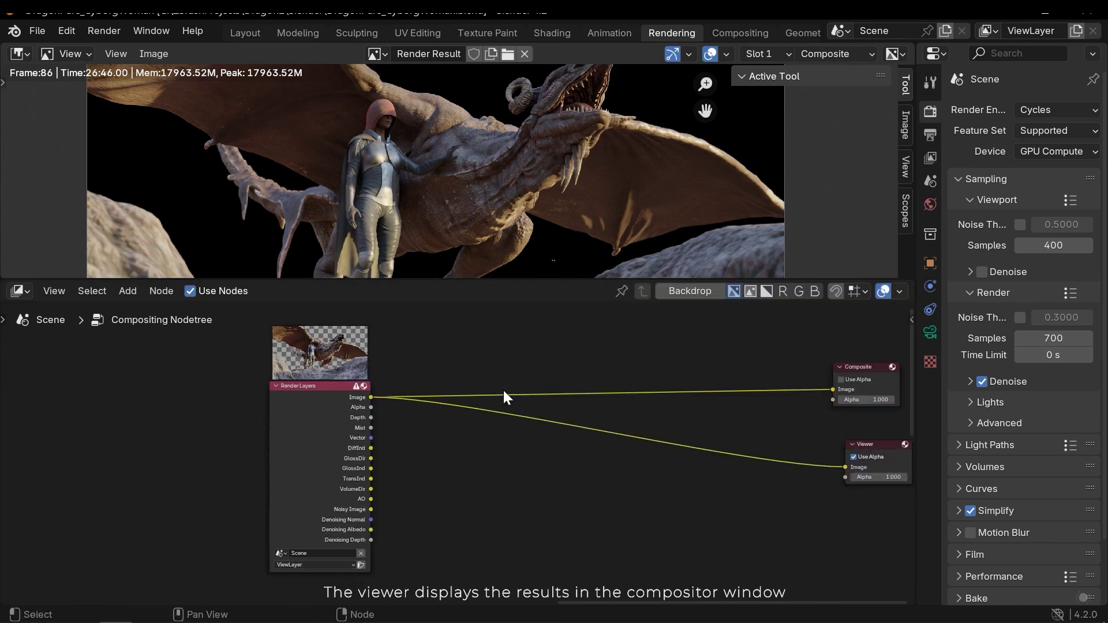
Step: Add an Alpha Over node on the link between the Render Layers and Viewer nodes
key(shift+a)
click(496, 358)
text(a)
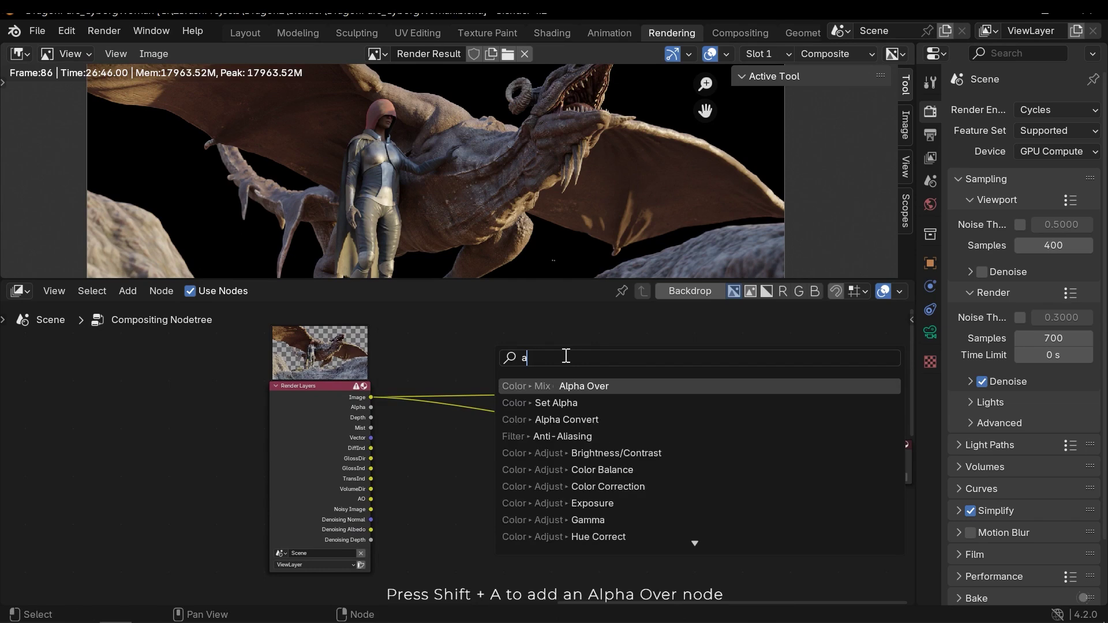
text(lpha)
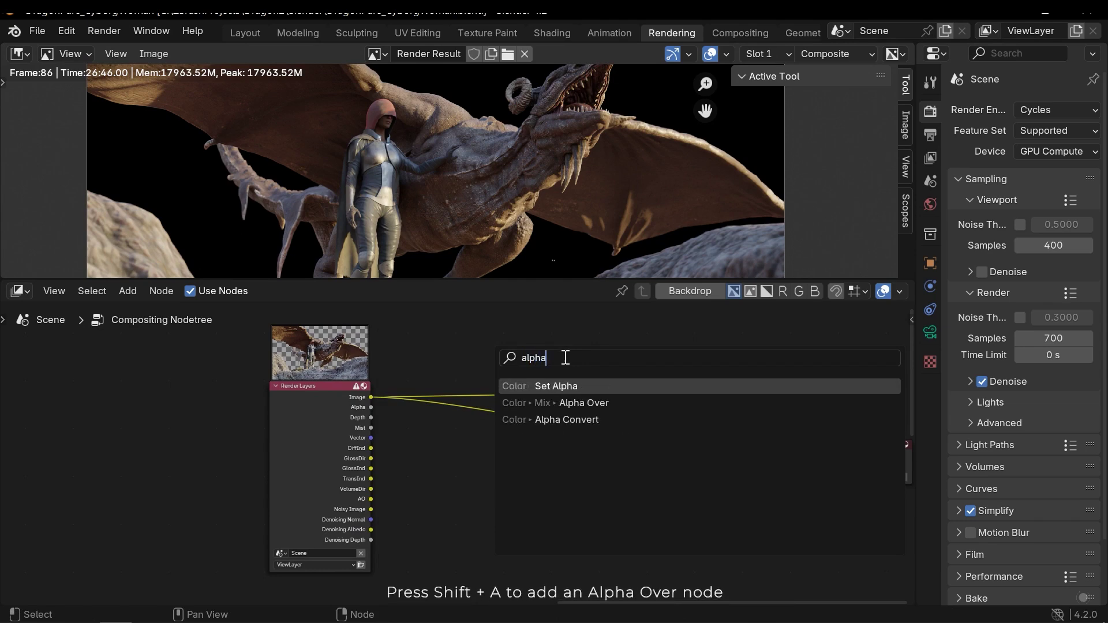
click(584, 402)
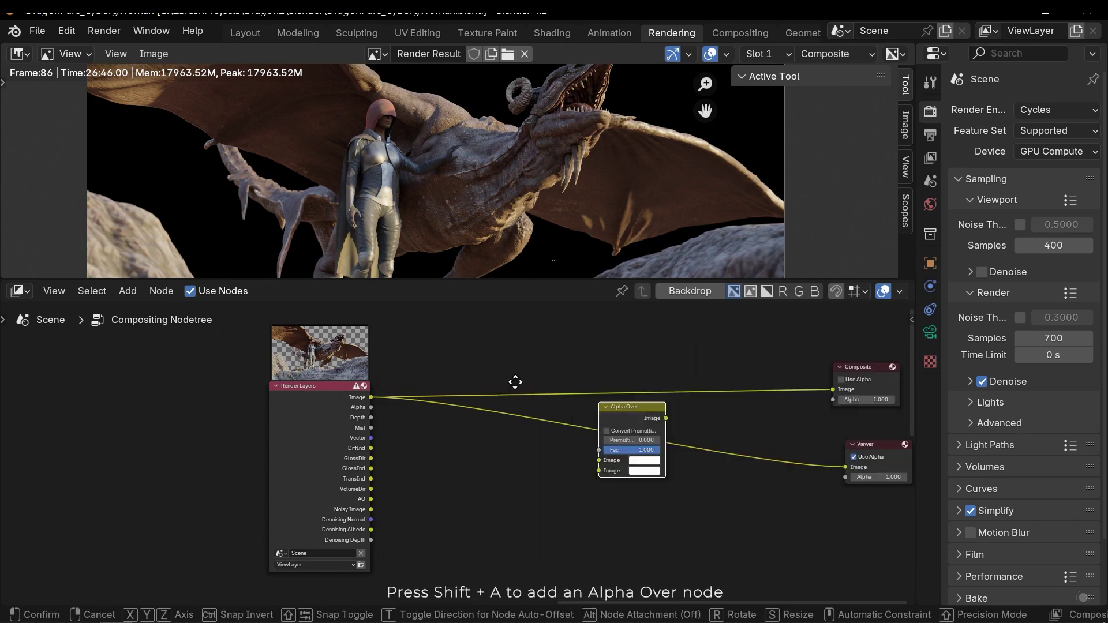
click(464, 327)
Step: Detach the Alpha Over node from its links and place it above the Render Layers to Composite link
middle_drag(494, 403, 529, 483)
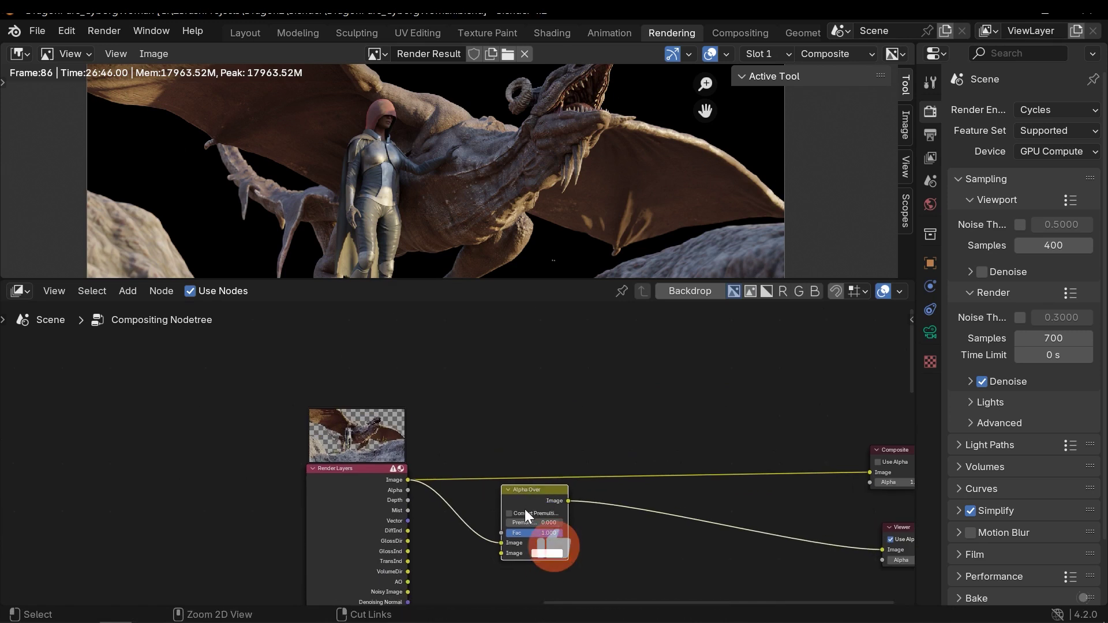
drag(555, 511, 490, 439)
right_click(492, 474)
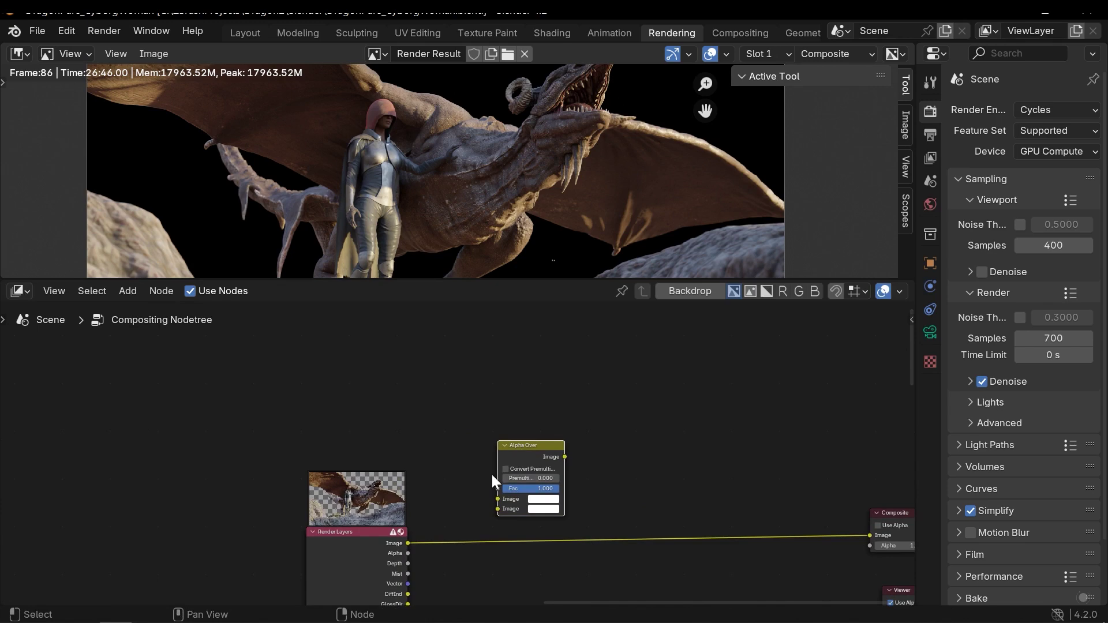
middle_drag(502, 434, 469, 430)
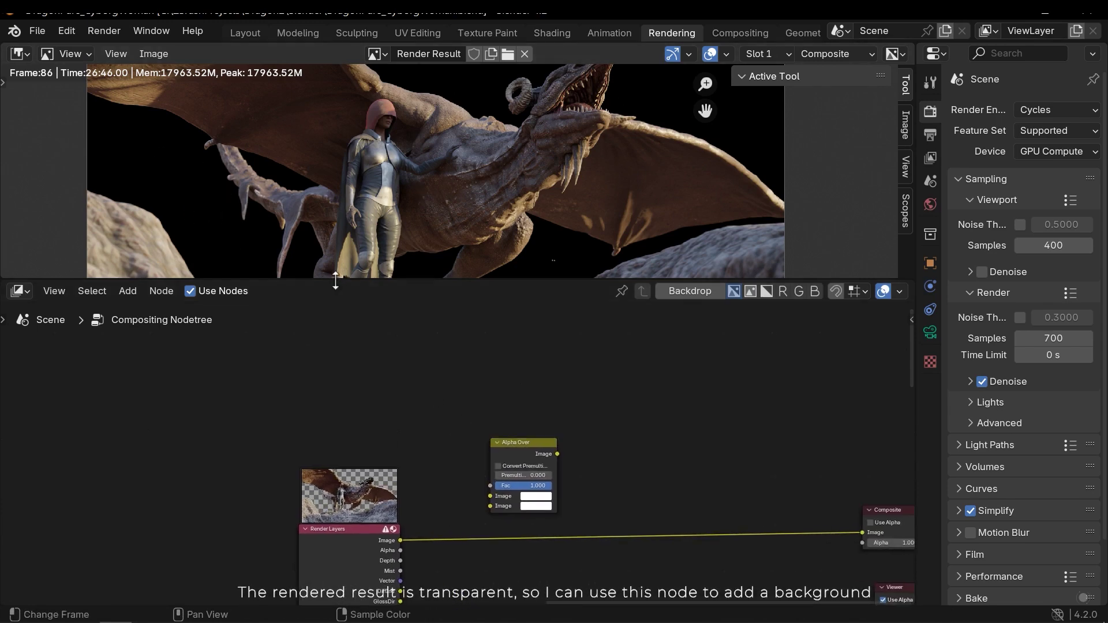
Step: Enlarge the render result slightly and add a Color Ramp node above the Render Layers node
drag(335, 281, 338, 314)
key(shift+a)
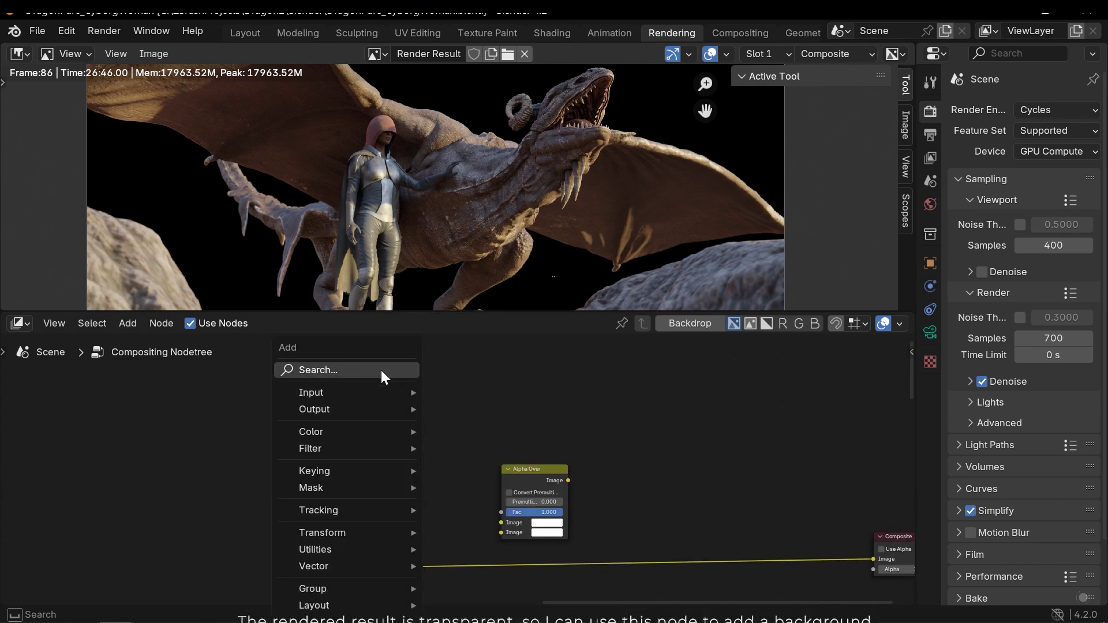
click(382, 372)
text(colorra)
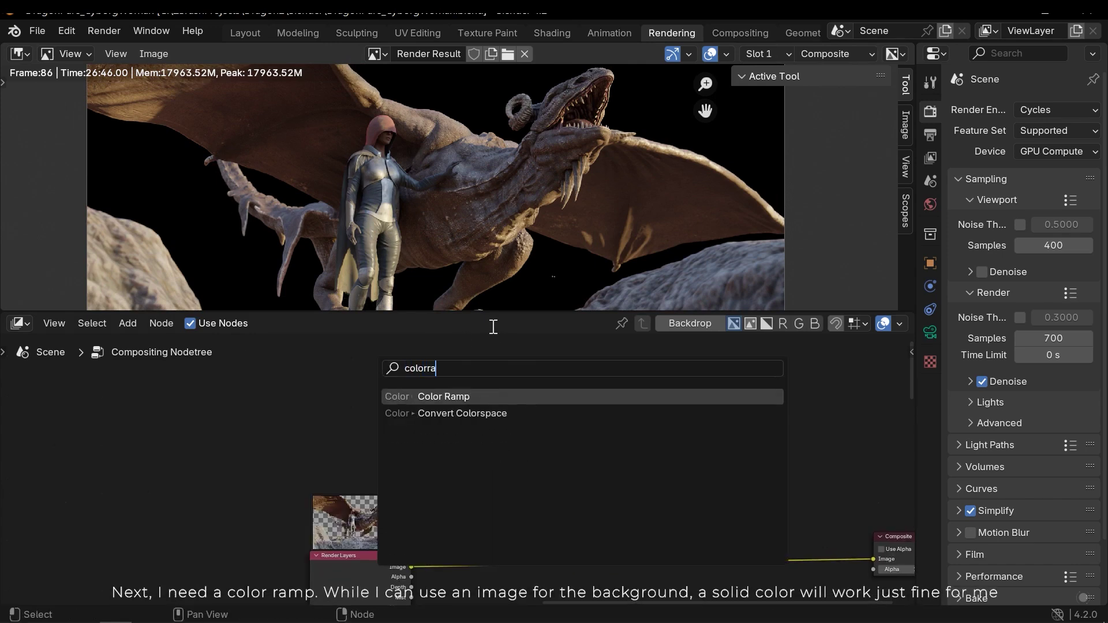
key(Return)
click(299, 377)
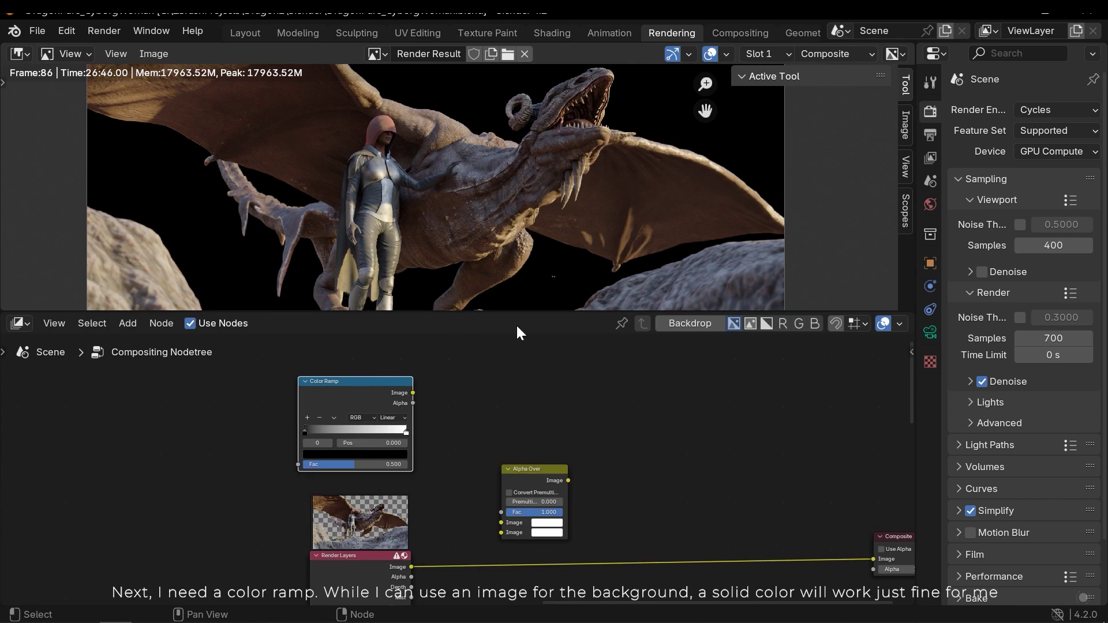
middle_drag(569, 415, 508, 409)
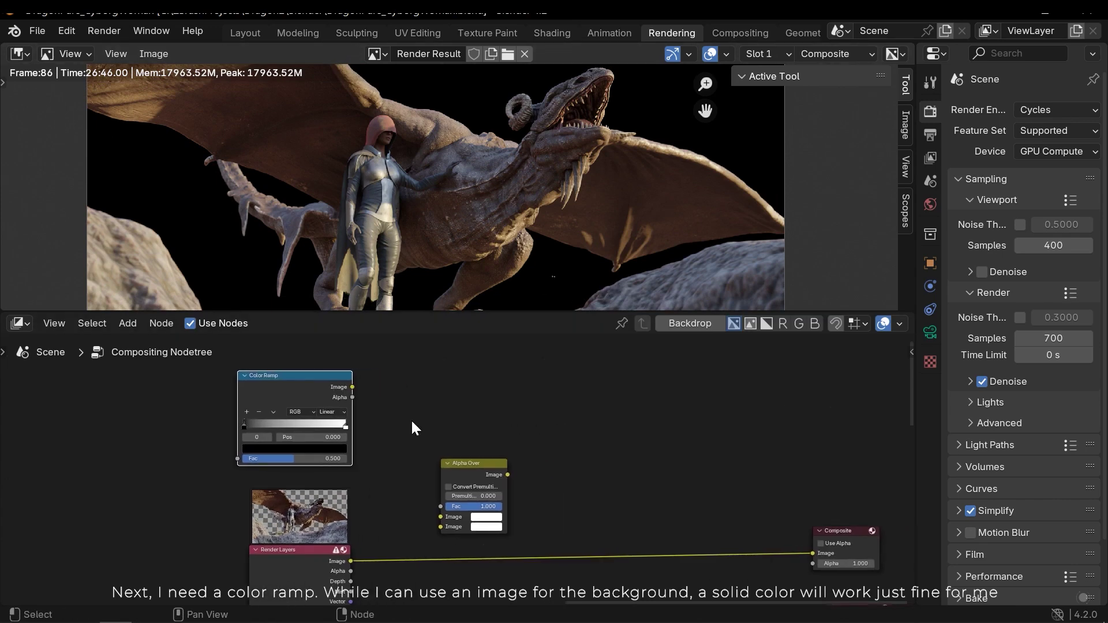
Step: Connect the Color Ramp and Render Layers images to Alpha Over's first and second Image inputs, and link its output to Composite
scroll(411, 418, up, 5)
middle_drag(310, 445, 364, 472)
drag(355, 375, 396, 429)
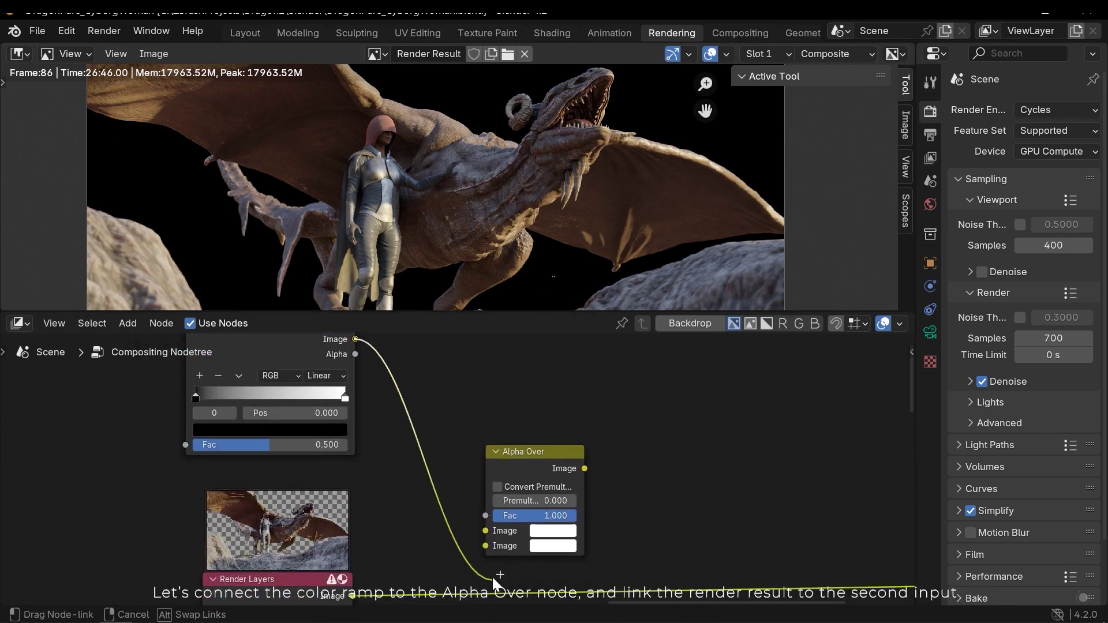
drag(493, 577, 486, 539)
scroll(519, 508, down, 2)
drag(404, 393, 730, 482)
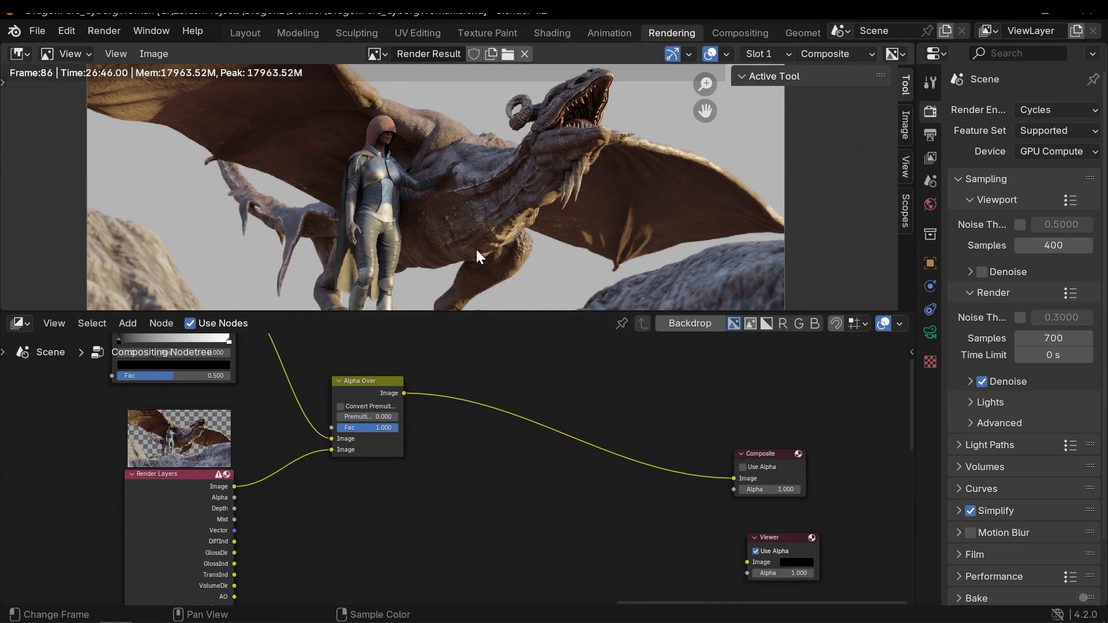
Step: Change the Color Ramp's white stop at position 1.000 to a pale yellow
mouse_move(502, 310)
mouse_down()
mouse_move(497, 448)
mouse_move(514, 381)
mouse_move(510, 315)
mouse_up()
middle_drag(274, 420, 445, 502)
scroll(427, 464, up, 4)
middle_drag(409, 457, 496, 511)
scroll(479, 490, up, 2)
click(455, 459)
click(410, 494)
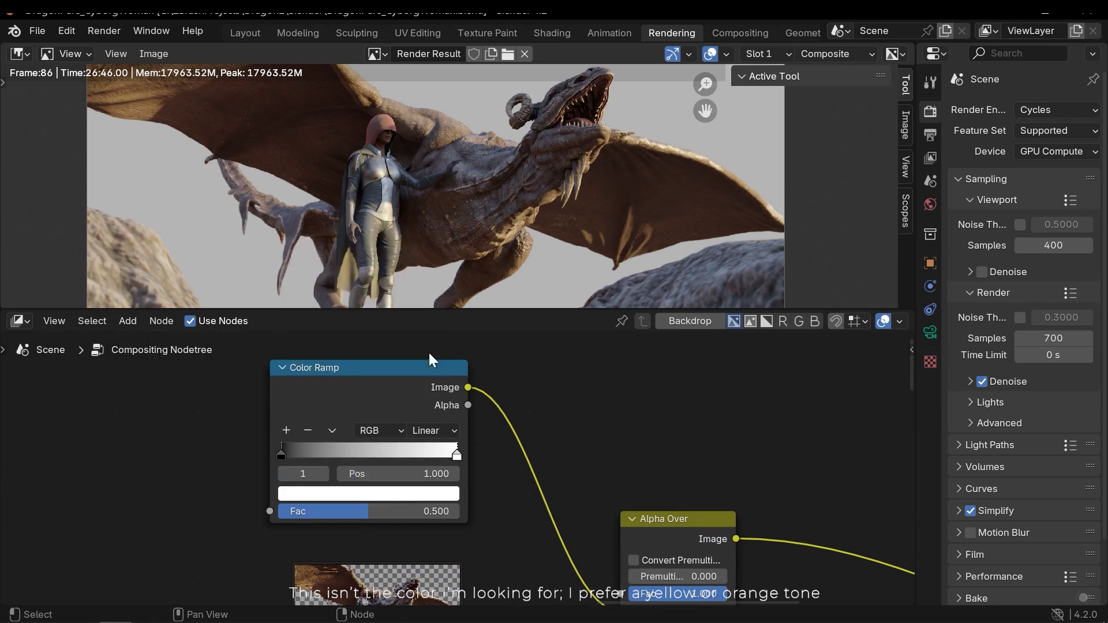
click(380, 494)
drag(339, 345, 349, 313)
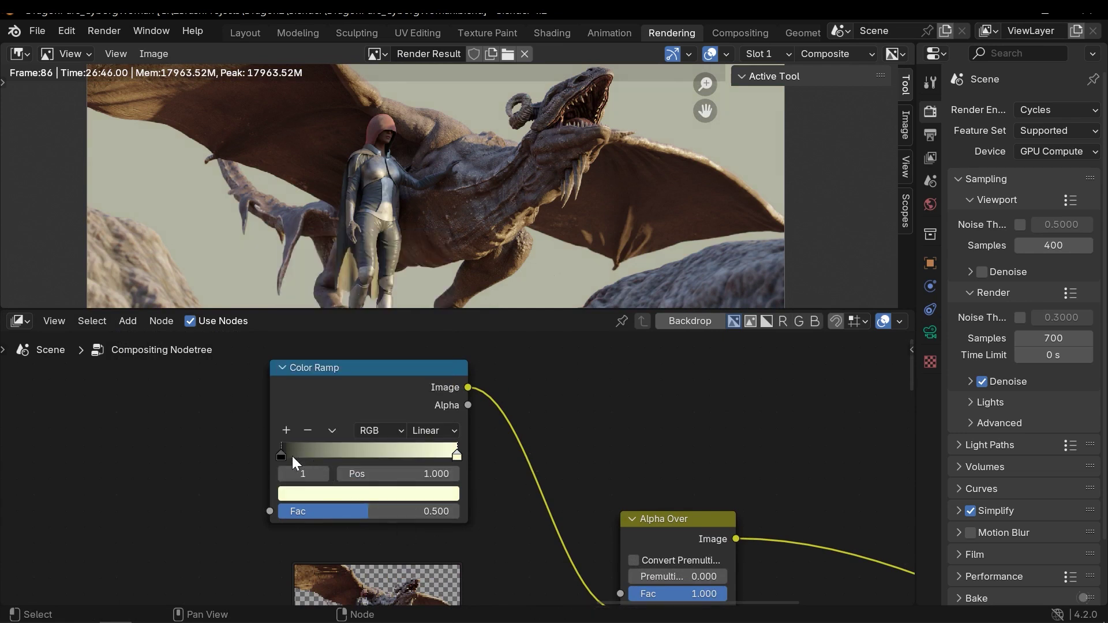
Step: Change the Color Ramp's black stop at position 0.000 to a light warm yellow with a value of 1.000
click(281, 457)
click(313, 493)
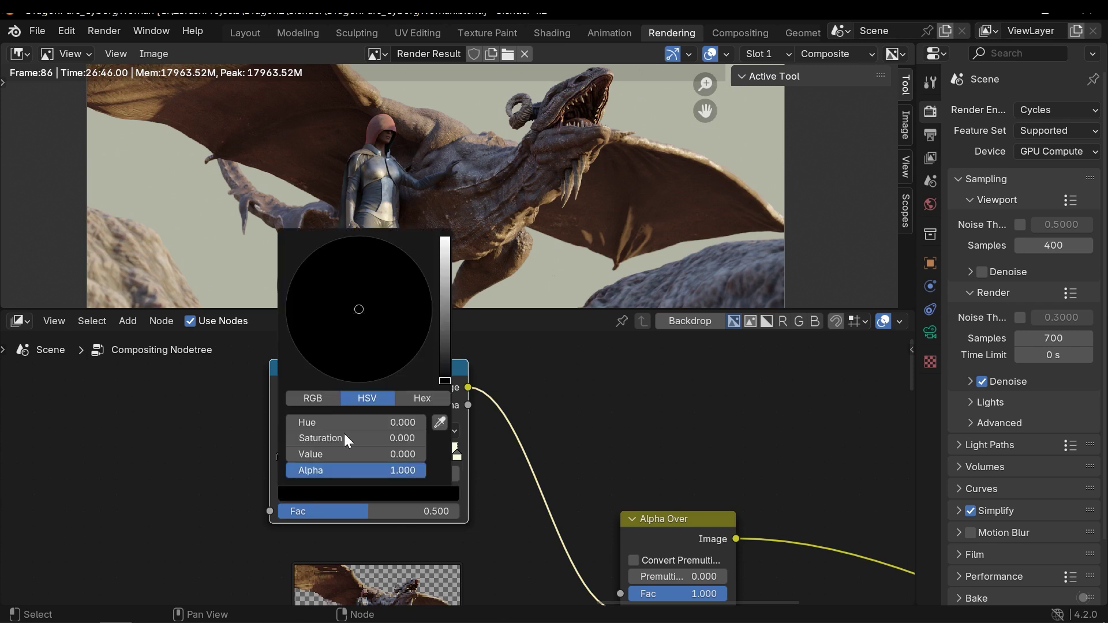
drag(436, 324, 445, 237)
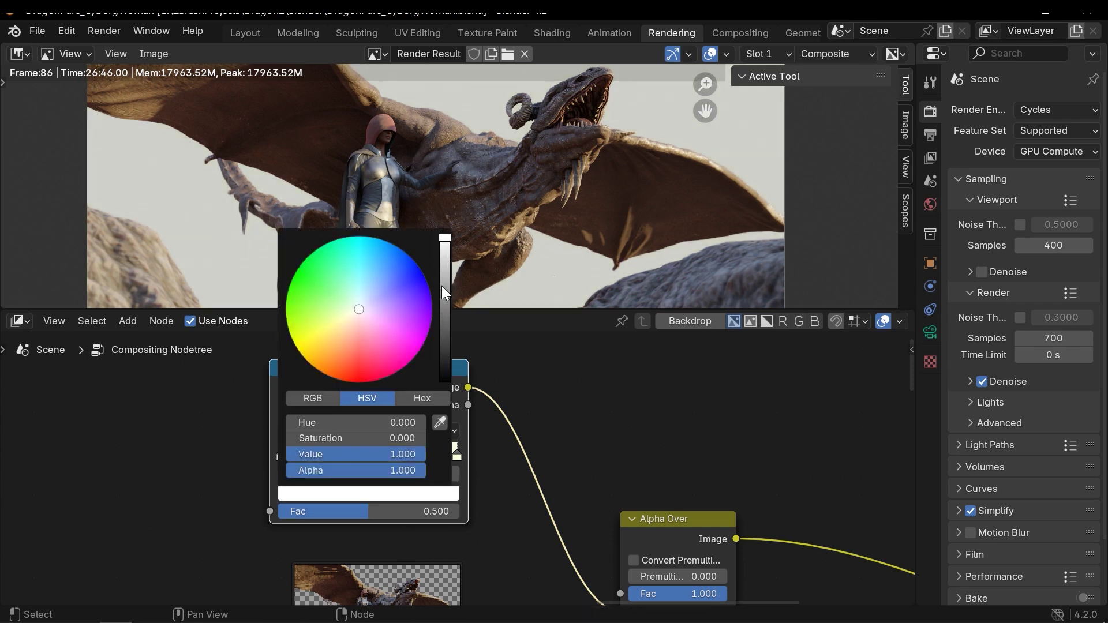
click(326, 334)
drag(331, 334, 343, 311)
click(352, 315)
click(348, 320)
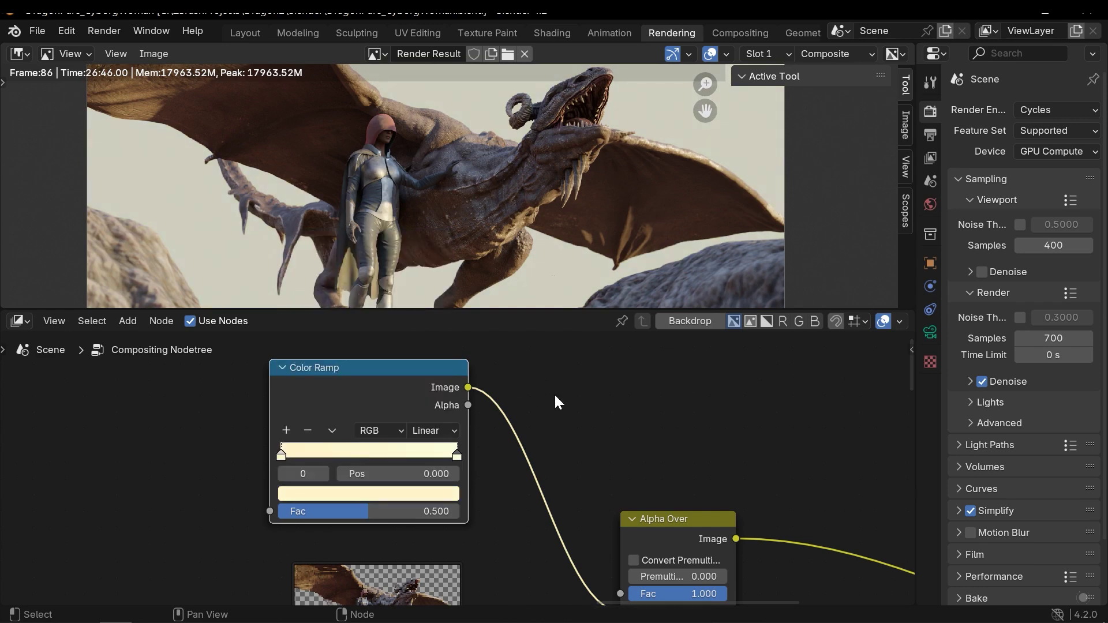
Step: Enlarge the Compositor editor and insert a Lens Distortion node between the Alpha Over and Composite nodes
drag(476, 309, 473, 261)
scroll(500, 485, down, 4)
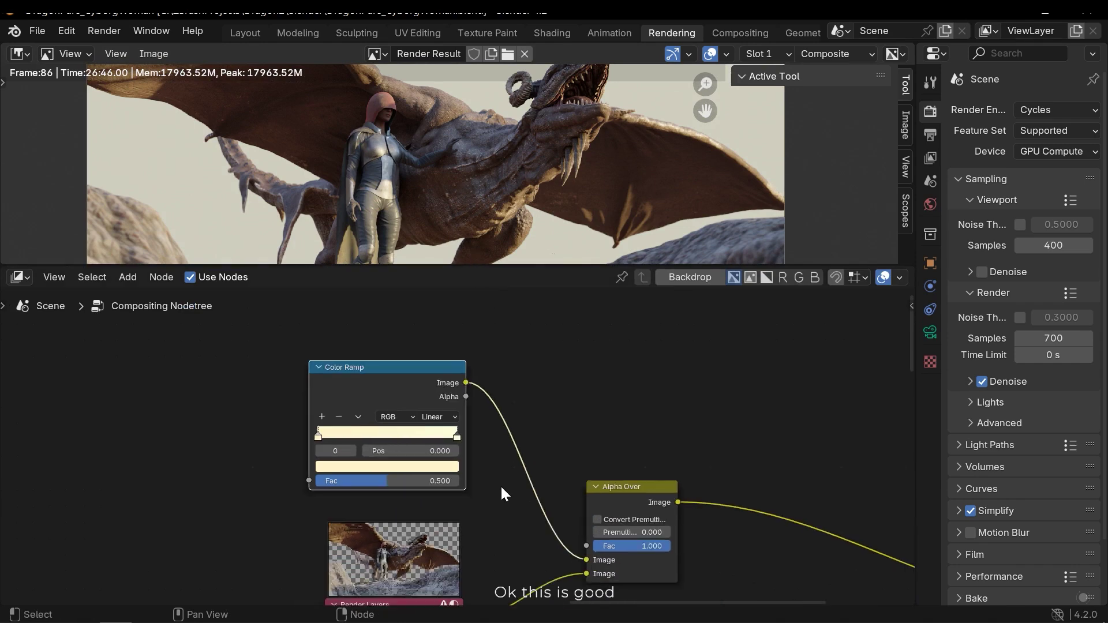
middle_drag(496, 478, 454, 417)
scroll(458, 440, down, 2)
scroll(521, 444, up, 1)
click(537, 459)
key(shift+a)
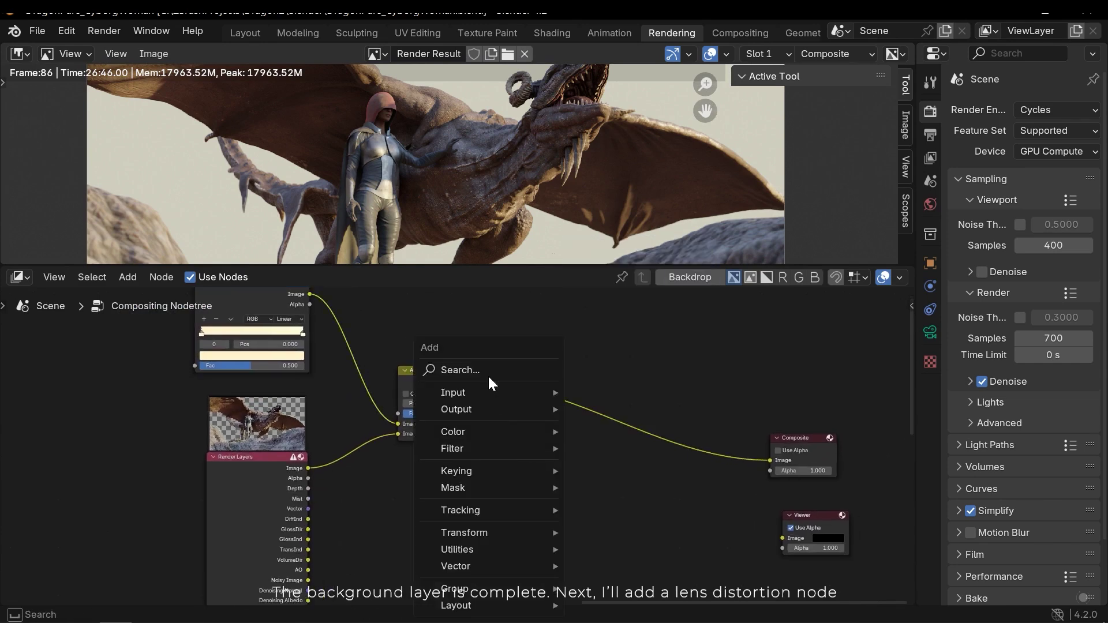
text(lens)
key(Return)
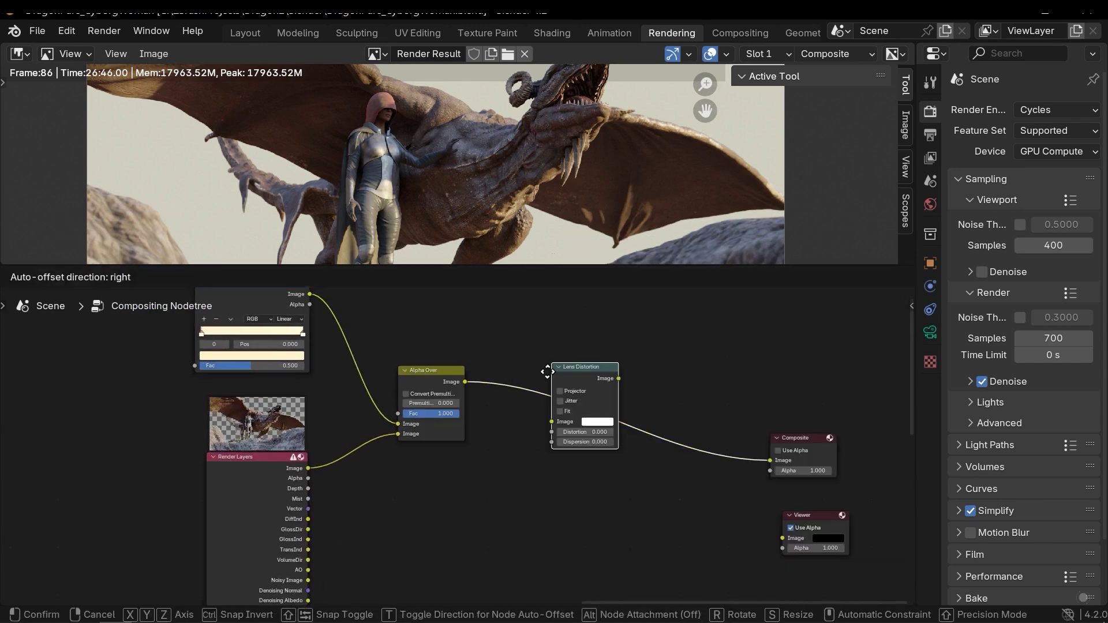
click(522, 364)
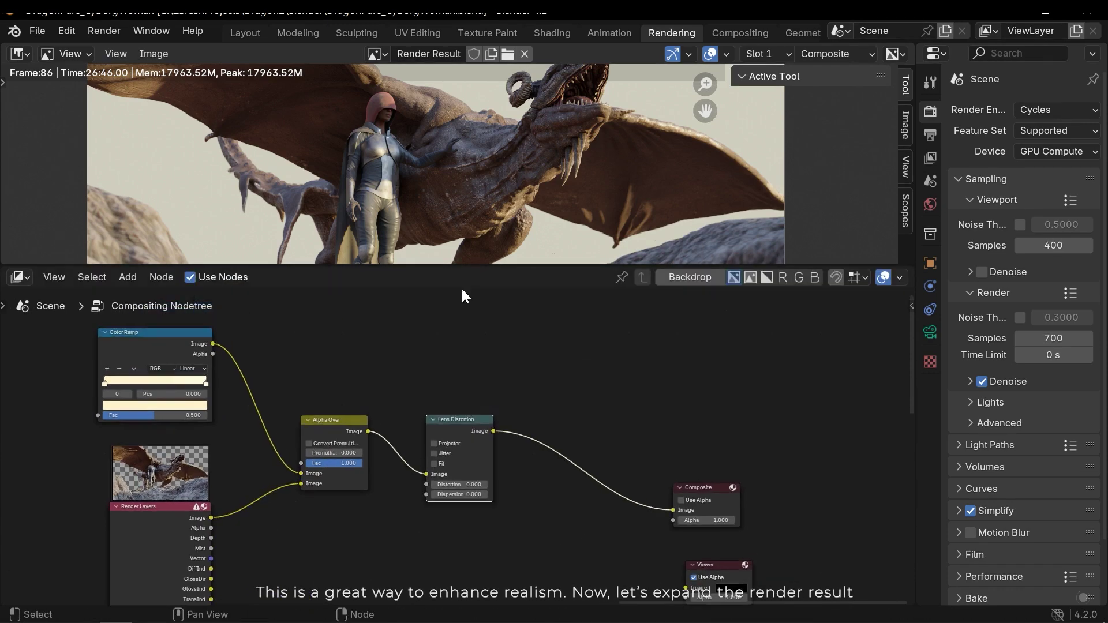
Step: Enlarge the render result area and enable Fit on the Lens Distortion node
drag(470, 265, 474, 492)
scroll(440, 582, up, 2)
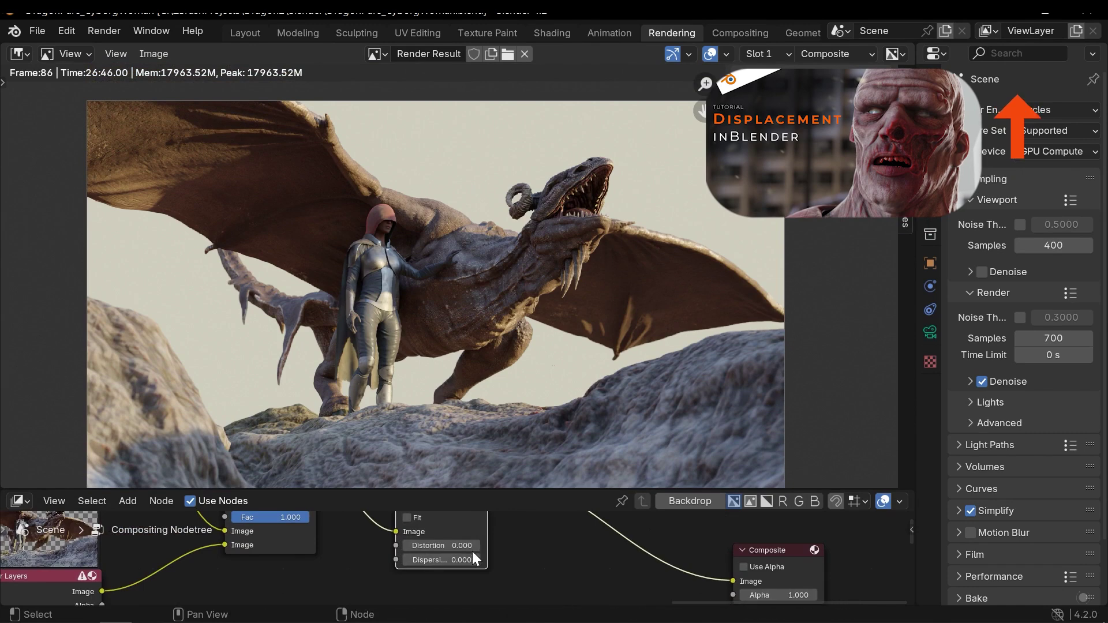
mouse_move(543, 549)
middle_down()
mouse_move(564, 560)
mouse_move(531, 549)
mouse_move(527, 569)
mouse_move(531, 542)
middle_up()
click(440, 551)
Step: Try Dispersion values of 0.8 and 0.1 on the Lens Distortion node
drag(464, 587, 433, 587)
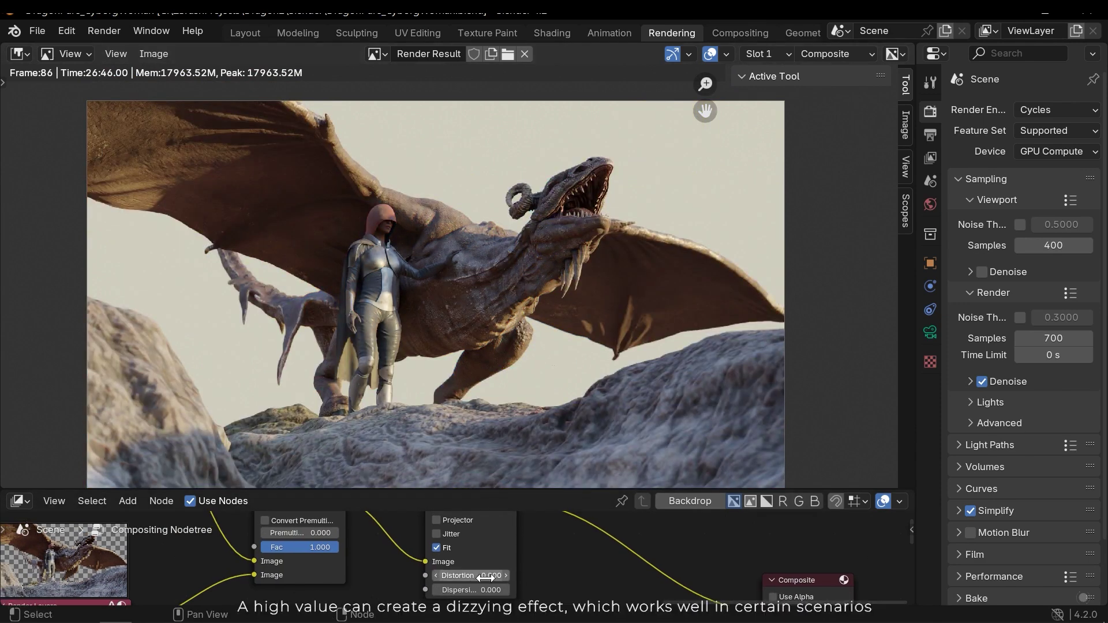
click(483, 590)
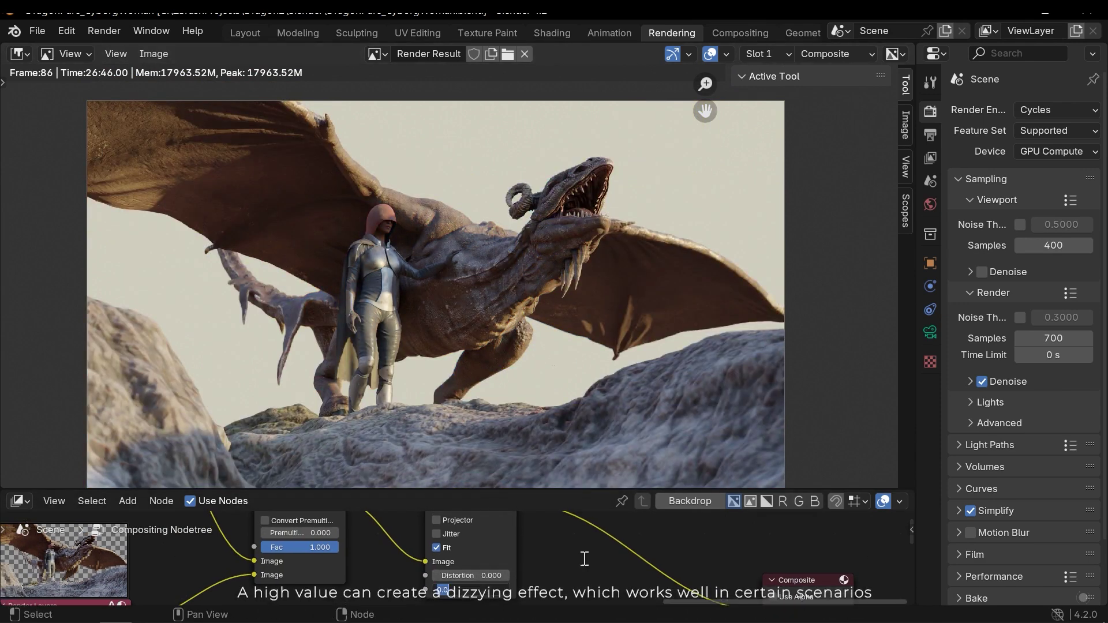
text(.1)
key(Return)
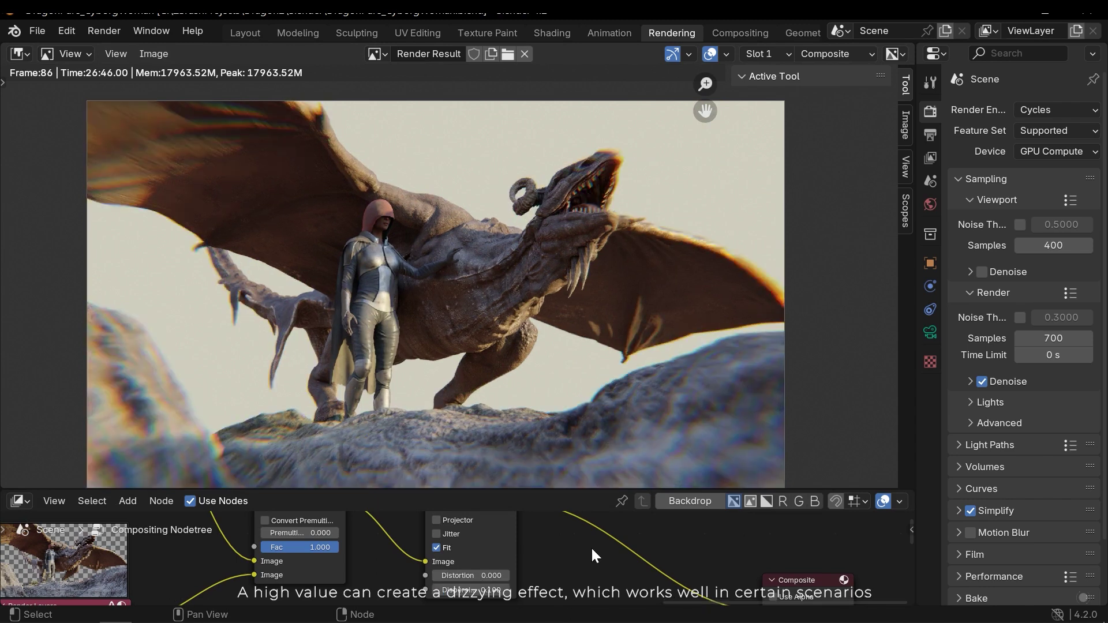
Step: Set the Lens Distortion node's Dispersion to 0.03
click(500, 590)
text(0.0)
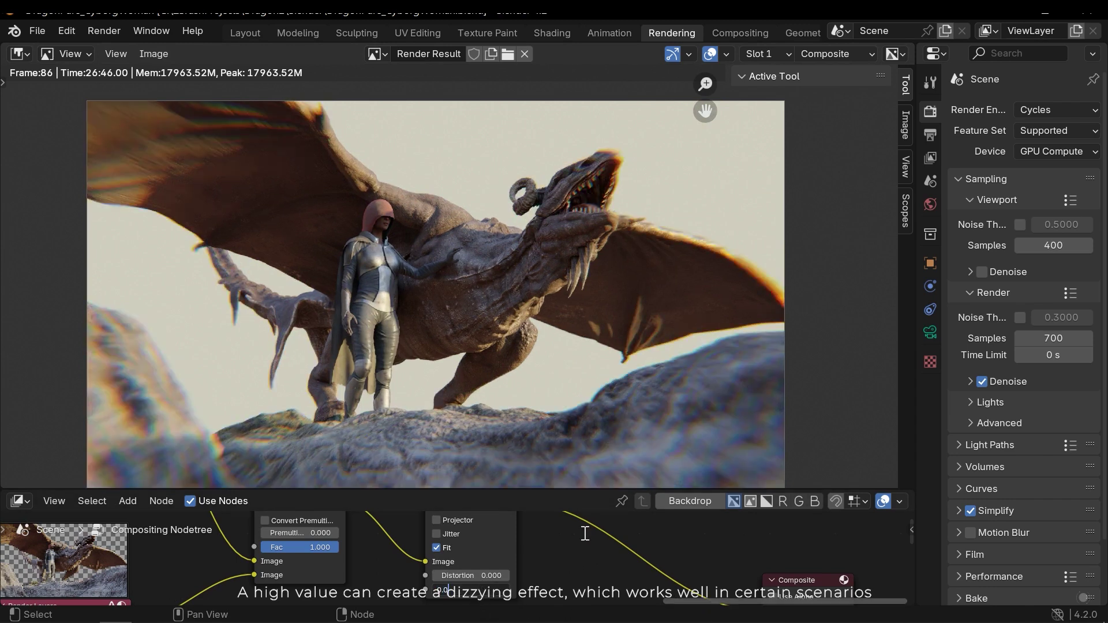
text(3)
key(Return)
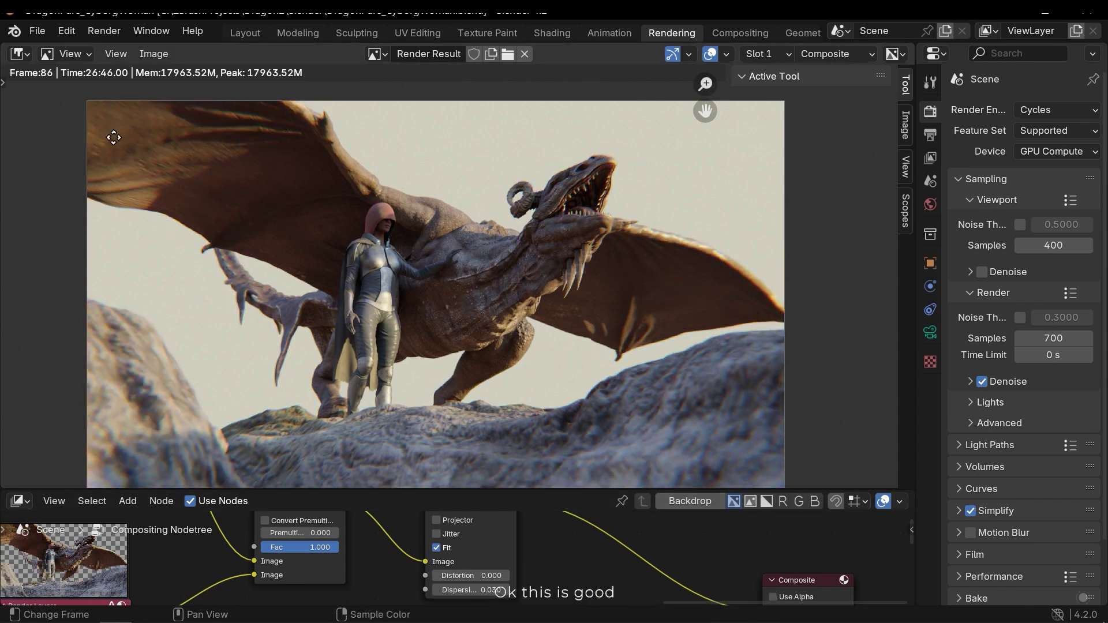
Step: Examine the dispersion effect up close along the edges of the rendered image
scroll(203, 173, up, 7)
middle_drag(113, 138, 710, 277)
scroll(250, 230, down, 4)
scroll(280, 260, up, 3)
middle_drag(249, 230, 437, 287)
scroll(272, 331, down, 5)
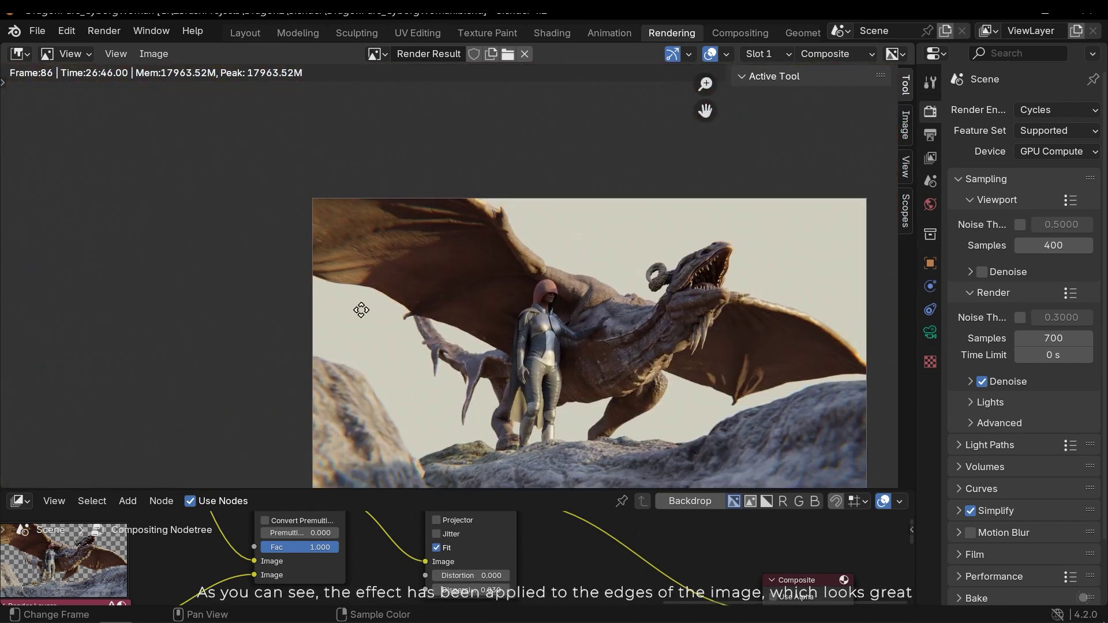
scroll(359, 309, up, 3)
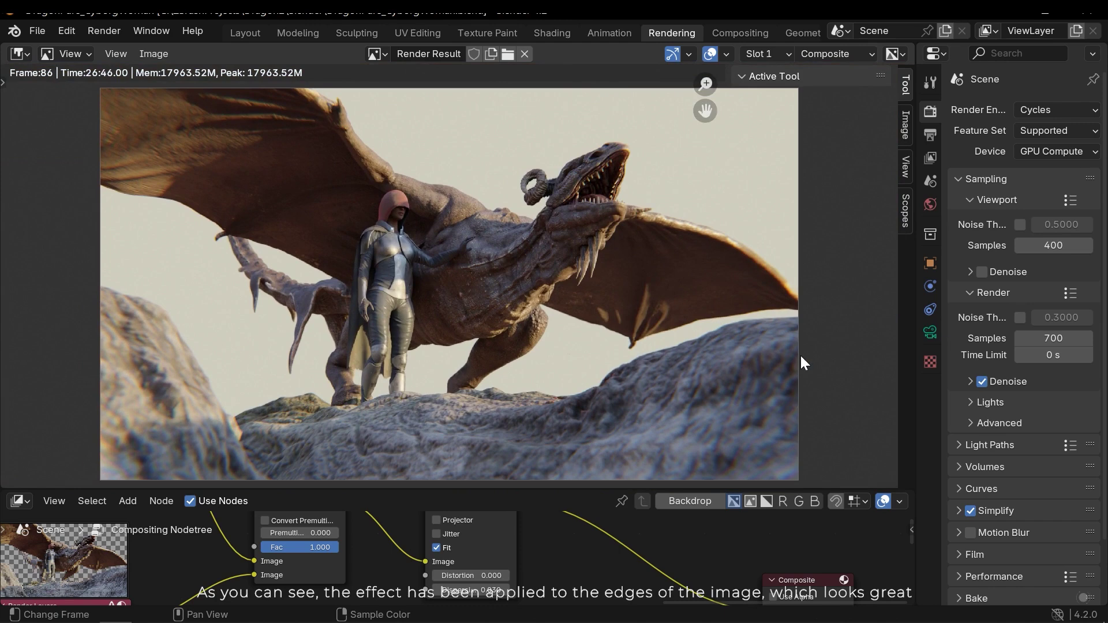
Step: Enlarge the Compositor editor and move the Composite and Viewer nodes farther away from the Lens Distortion node
drag(504, 491, 503, 311)
scroll(563, 453, down, 5)
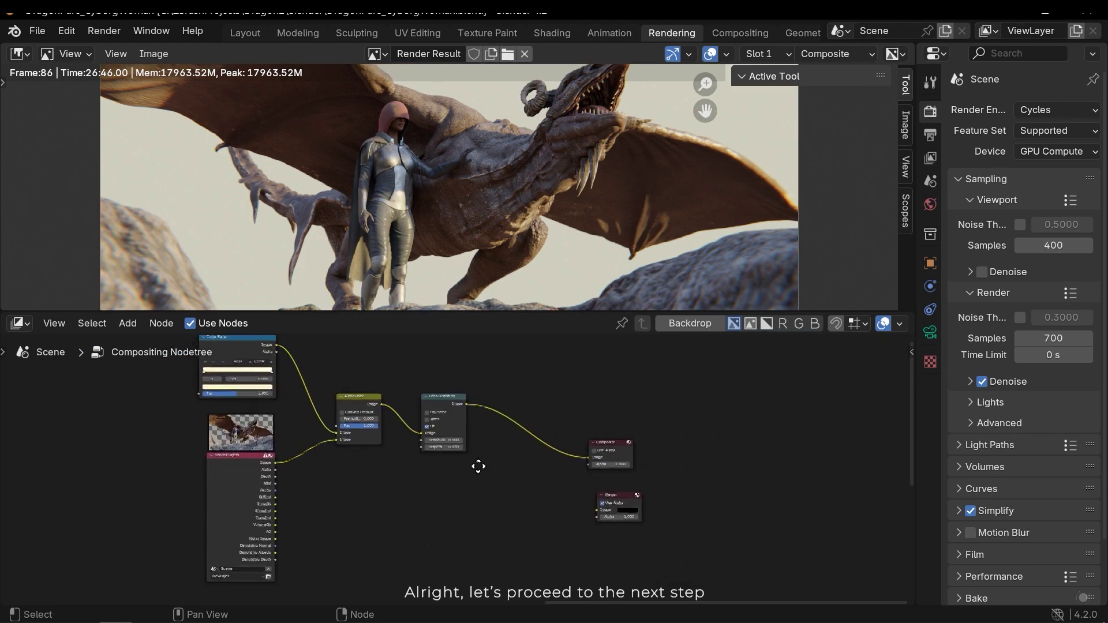
drag(698, 524, 764, 466)
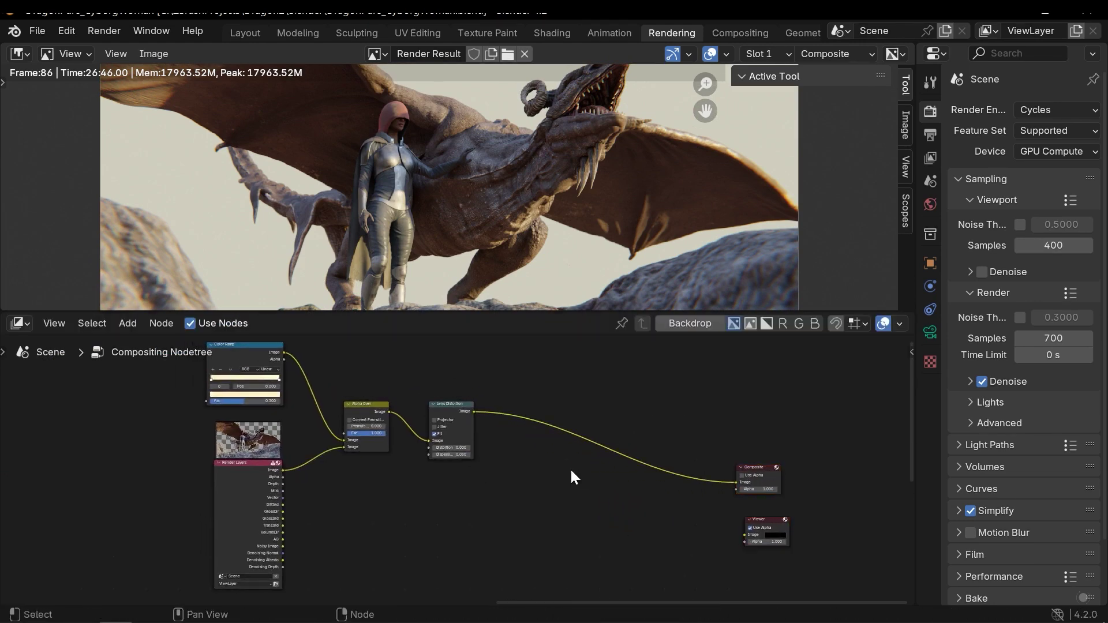
Step: Insert a Glare node between the Lens Distortion and Composite nodes
scroll(542, 456, up, 1)
key(shift+a)
click(465, 372)
text(gla)
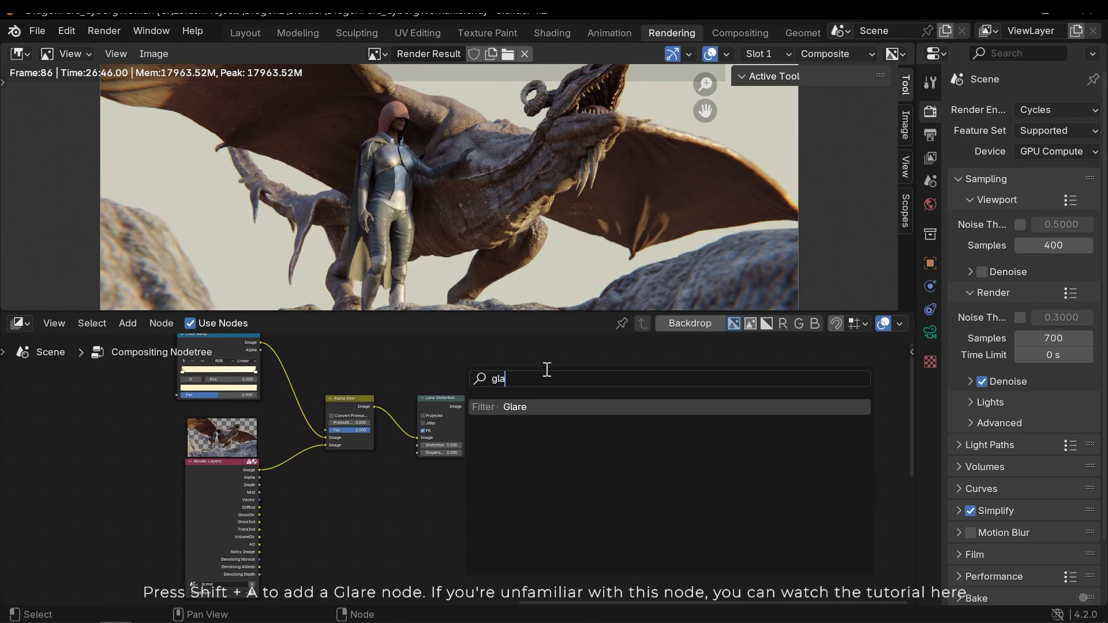
key(Return)
click(573, 421)
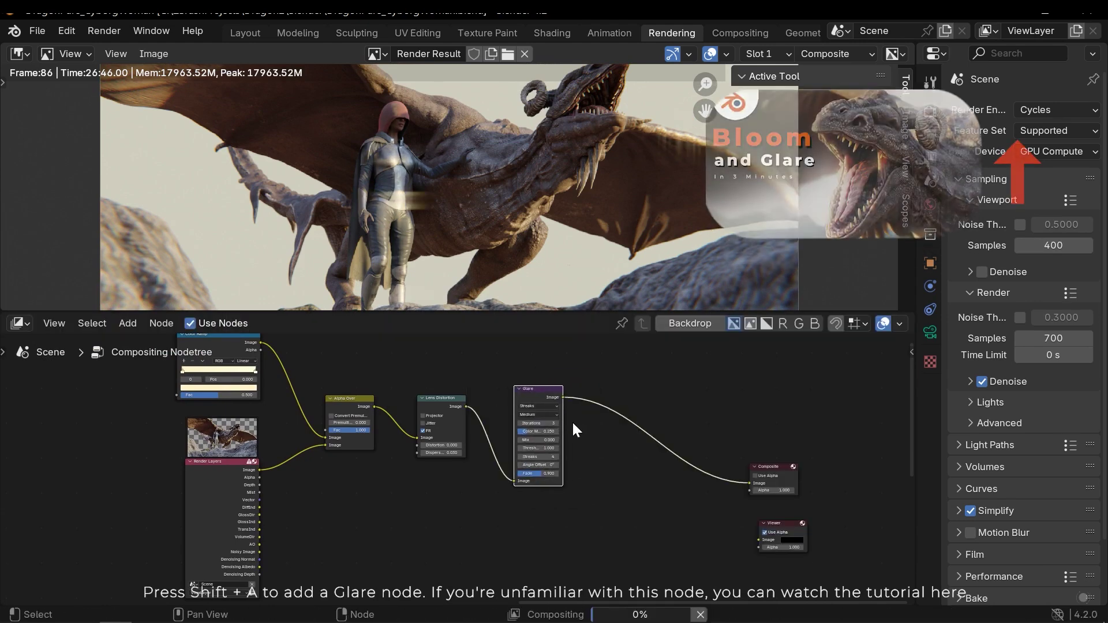
Step: Set the Glare node's type to Bloom and compare the image with the Glare node temporarily bypassed
scroll(572, 421, up, 2)
middle_drag(518, 394, 495, 422)
drag(434, 396, 417, 406)
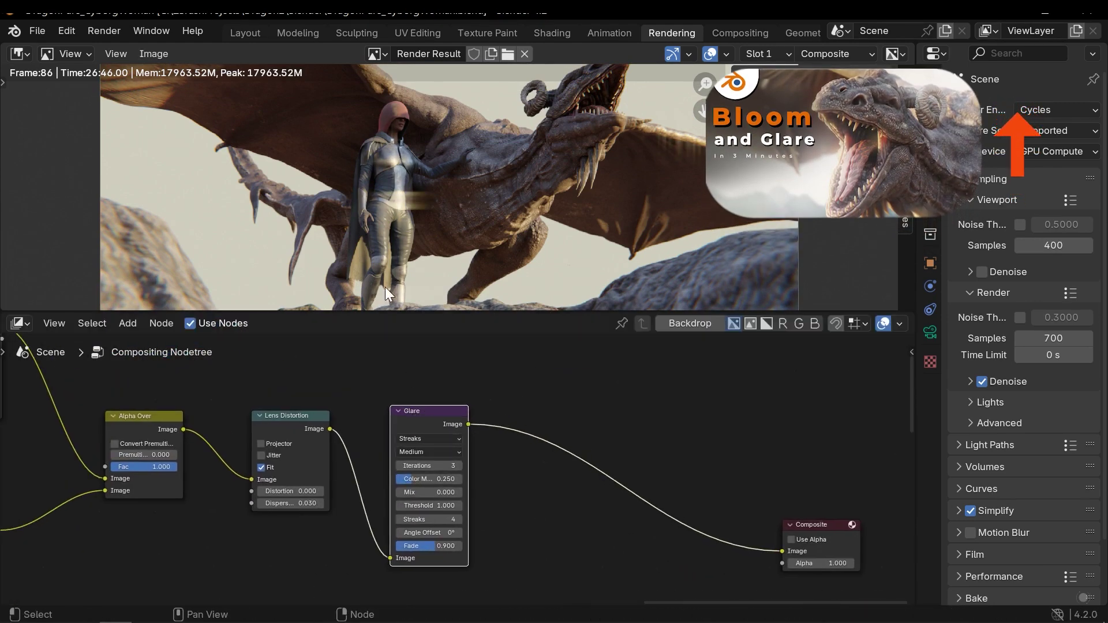
click(424, 438)
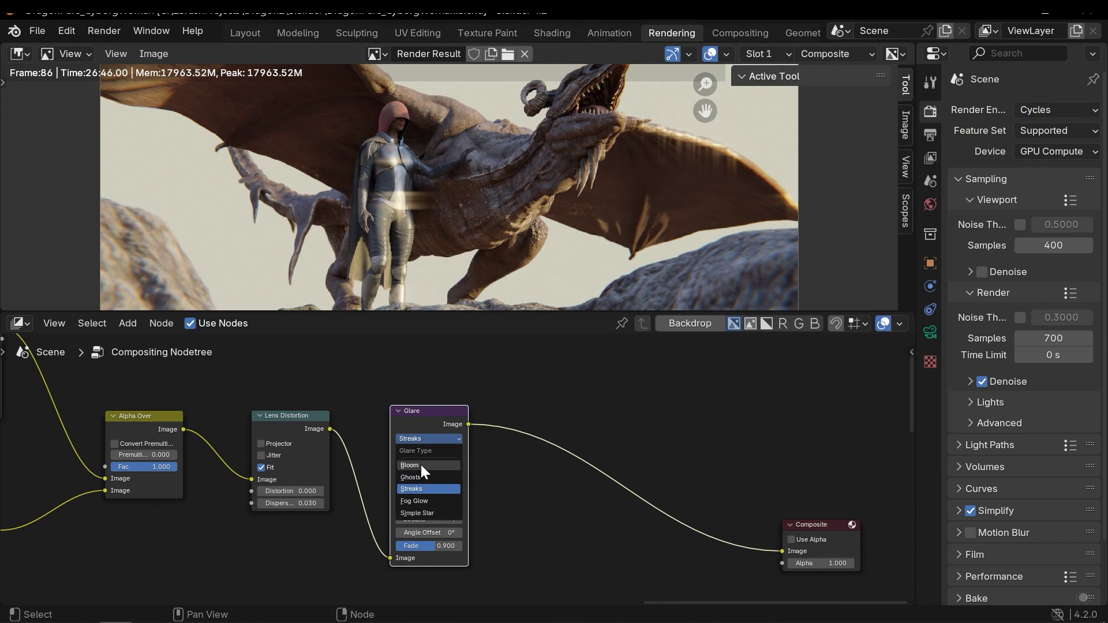
click(422, 491)
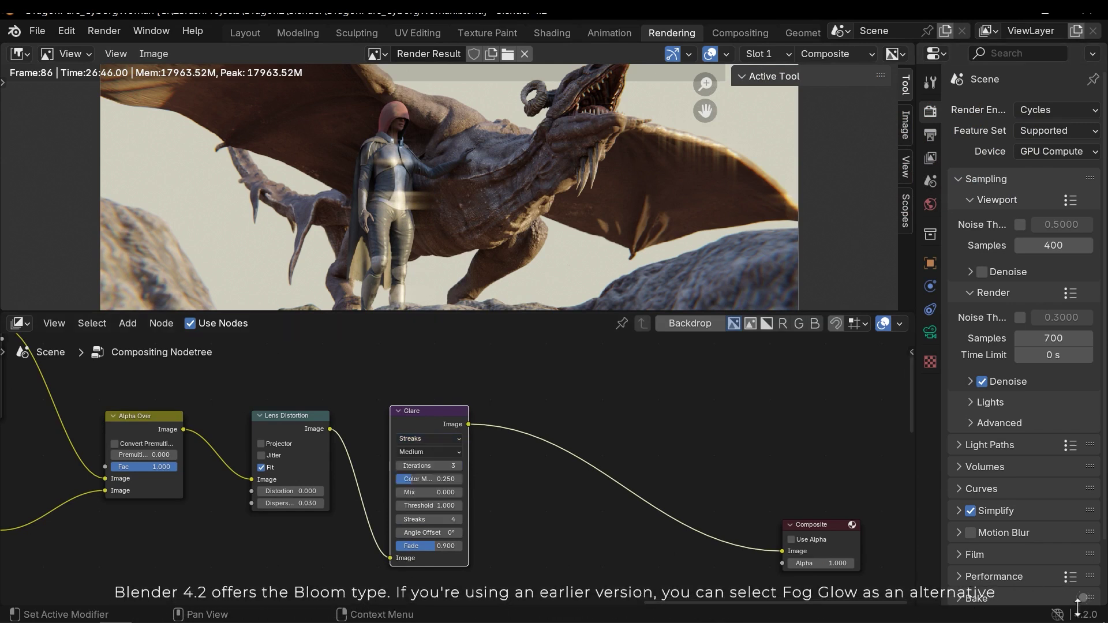
click(413, 440)
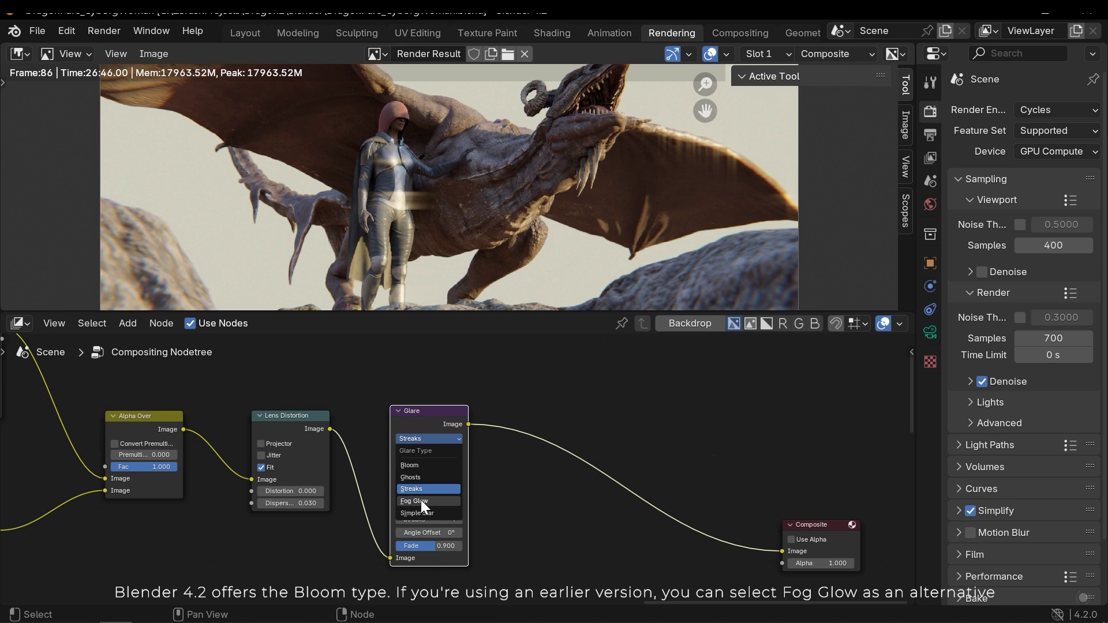
click(407, 464)
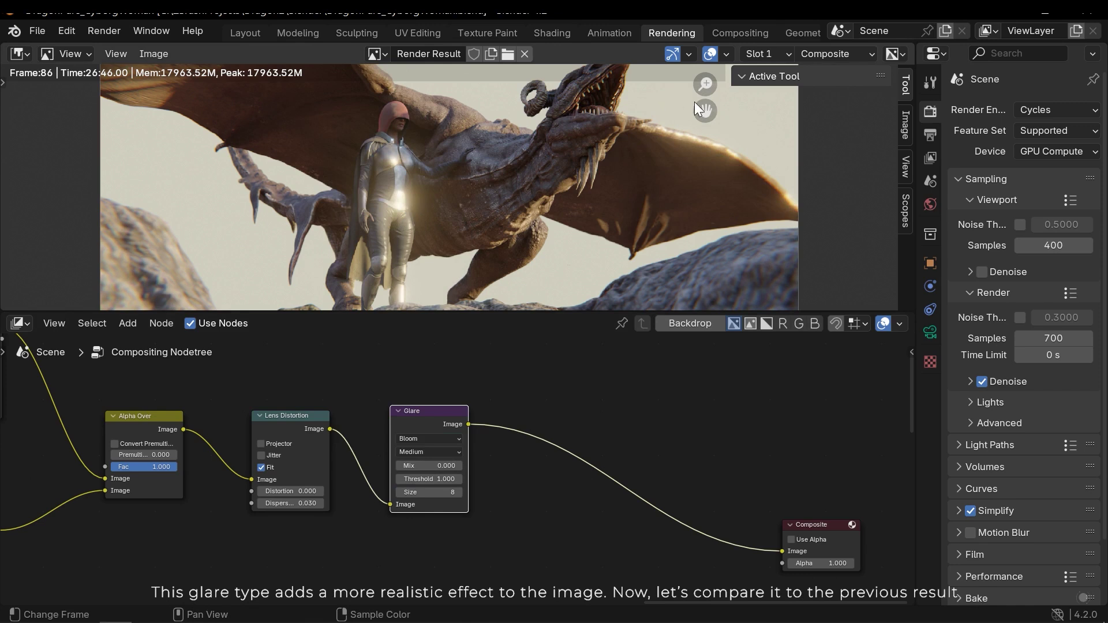
drag(331, 429, 782, 551)
key(ctrl+z)
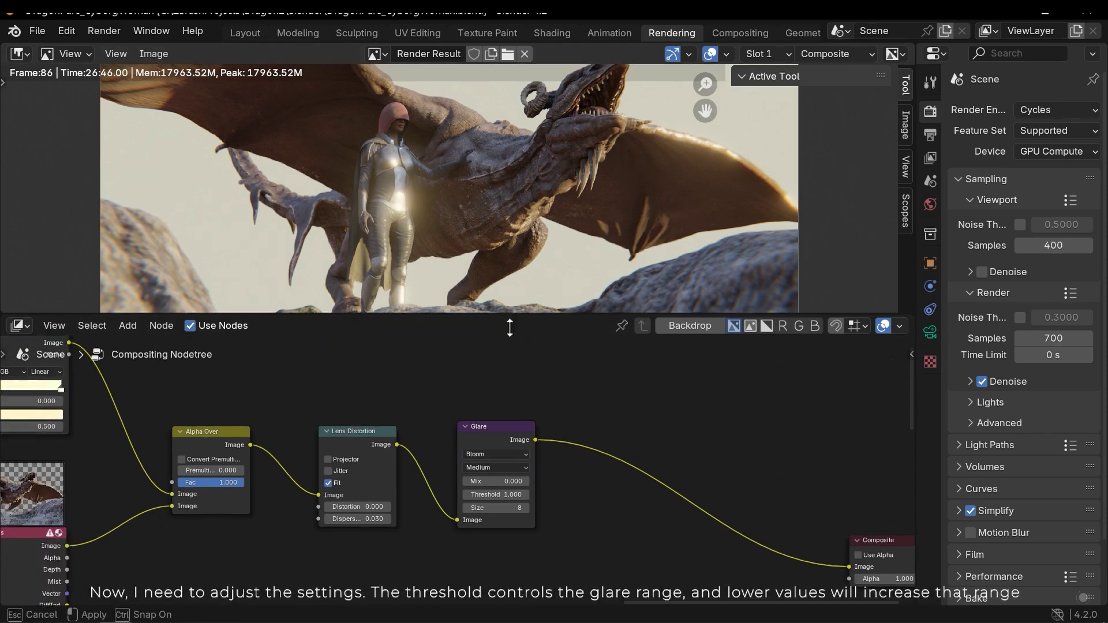
Step: Enlarge the rendered image's editor and try a threshold of 0.7 on the Glare node
drag(512, 312, 513, 341)
scroll(559, 480, up, 2)
middle_drag(559, 480, 490, 516)
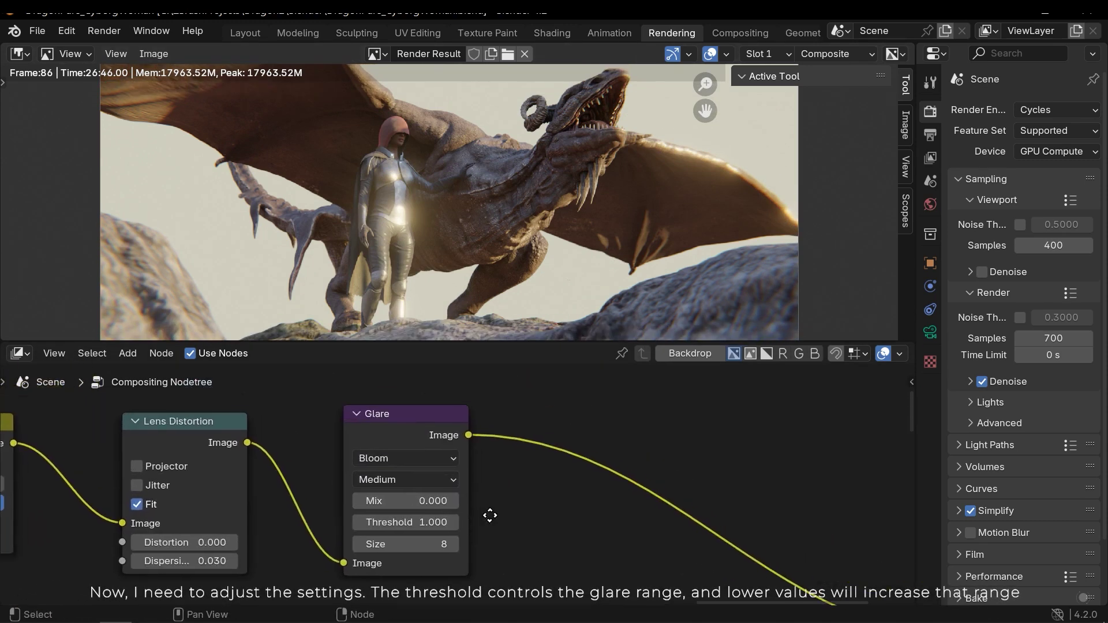
click(452, 520)
text(0.4)
key(Return)
drag(392, 522, 427, 522)
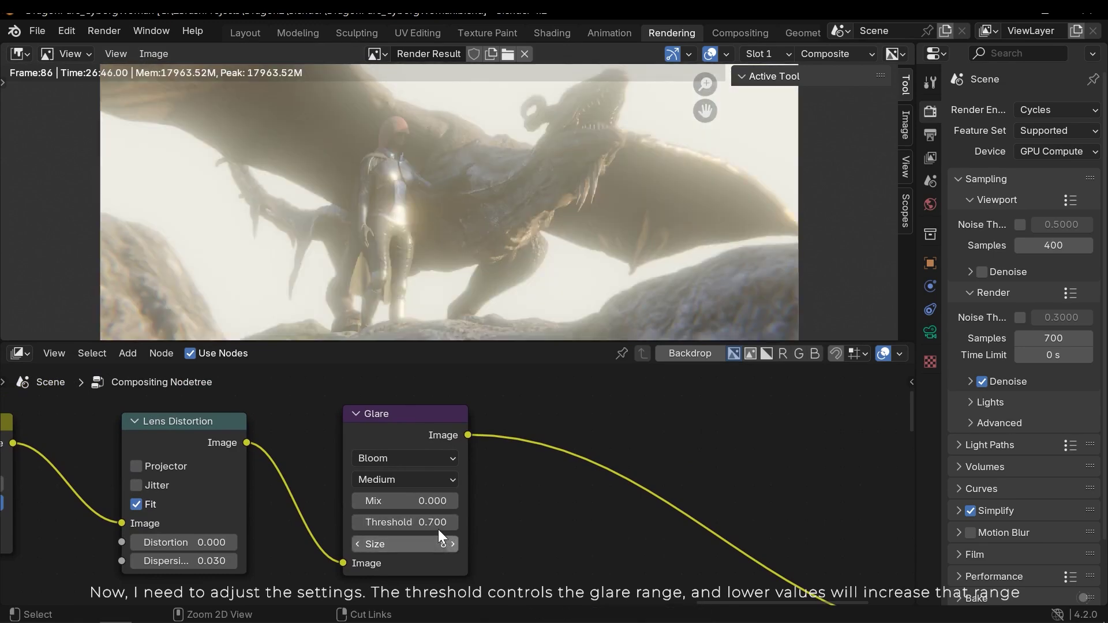
Step: Refine the Glare node's threshold by trying 0.9 and 0.95 and settling on 0.96
click(438, 524)
text(.0)
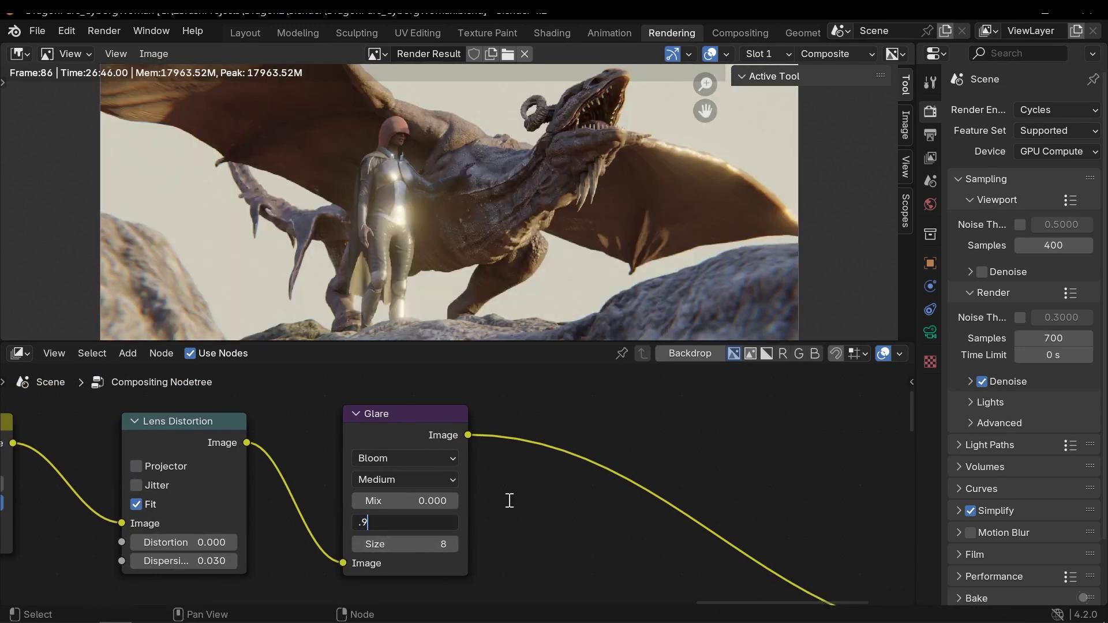
key(Return)
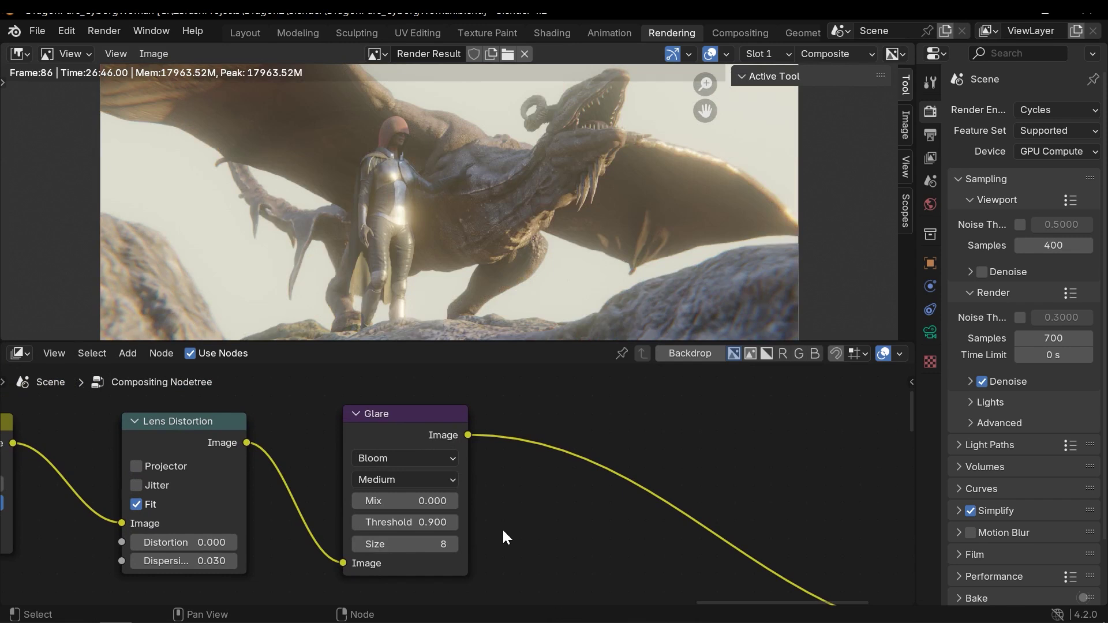
key(Return)
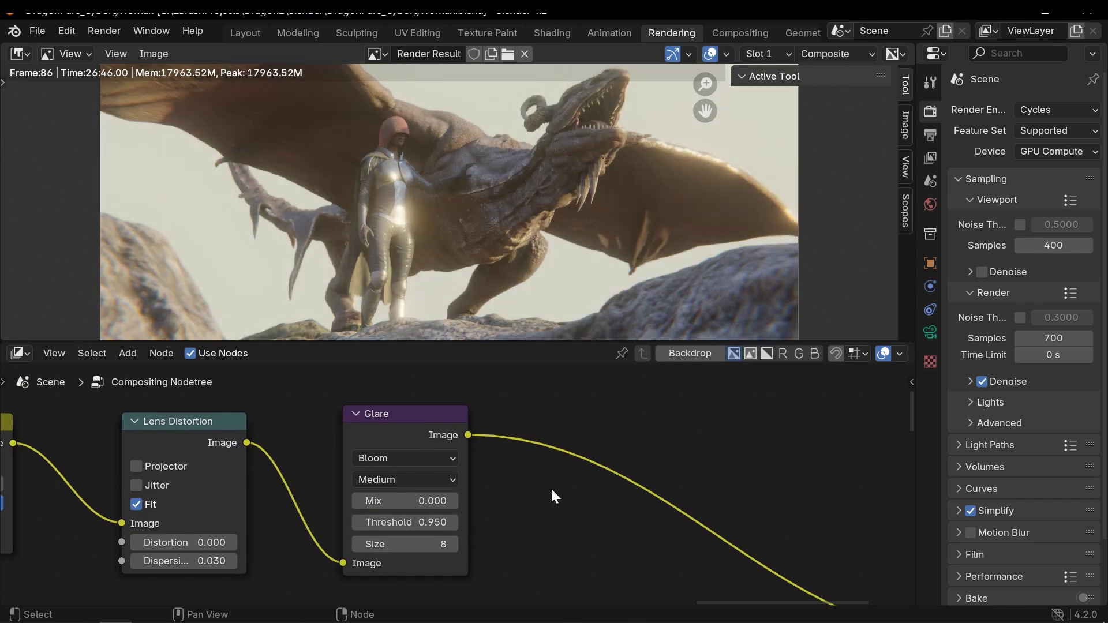
click(456, 517)
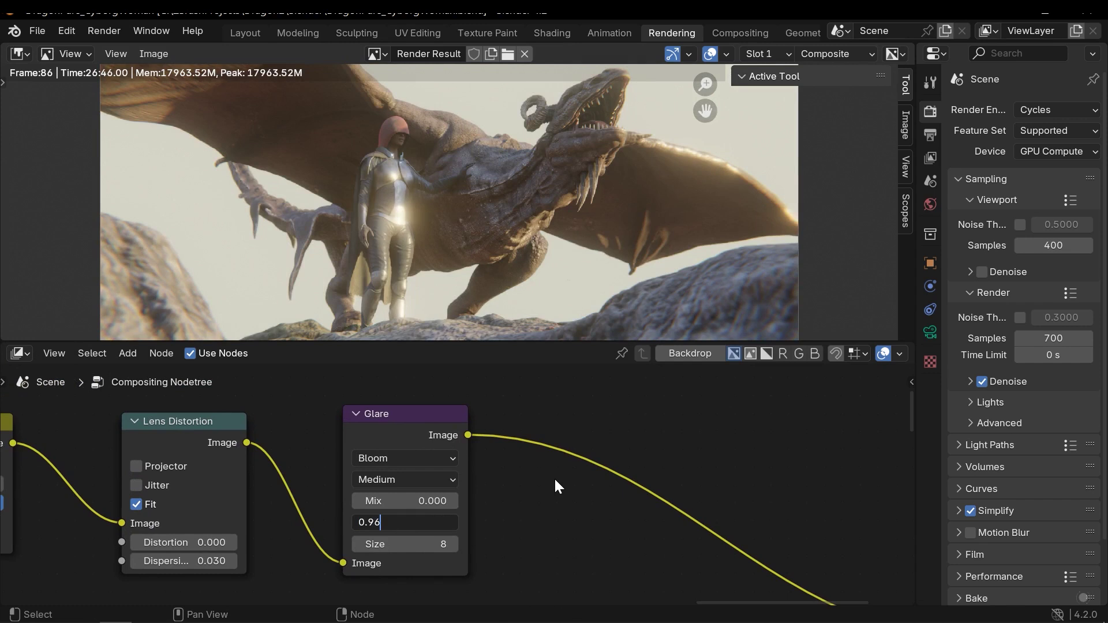
key(Return)
Step: Try Glare sizes of 9 and 6, and settle on a size of 7
drag(419, 544, 445, 544)
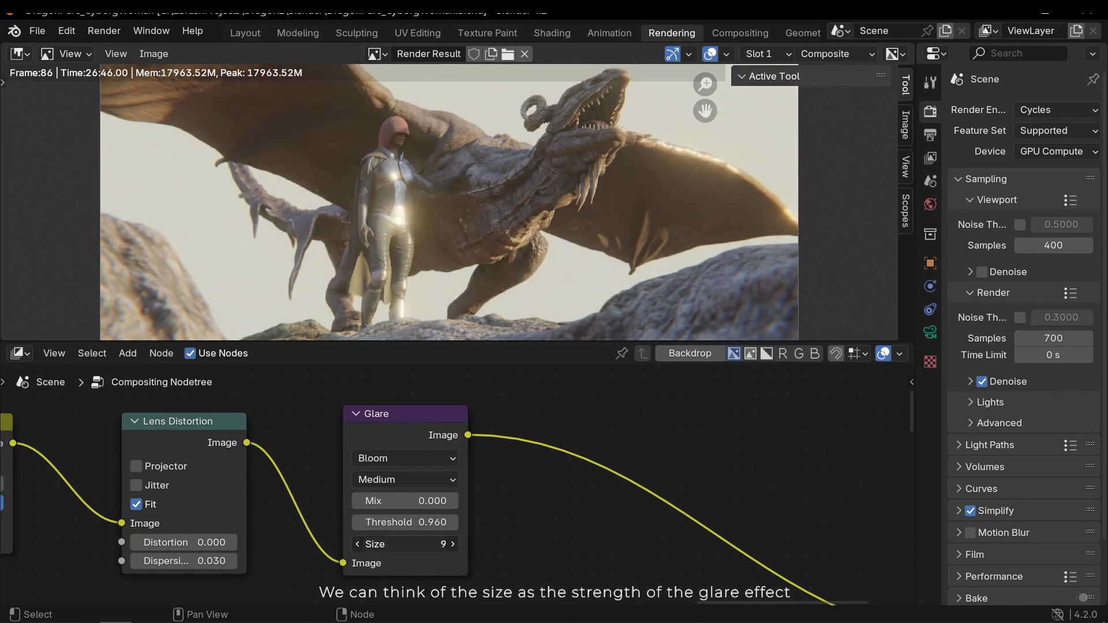
click(413, 544)
text(6)
key(Return)
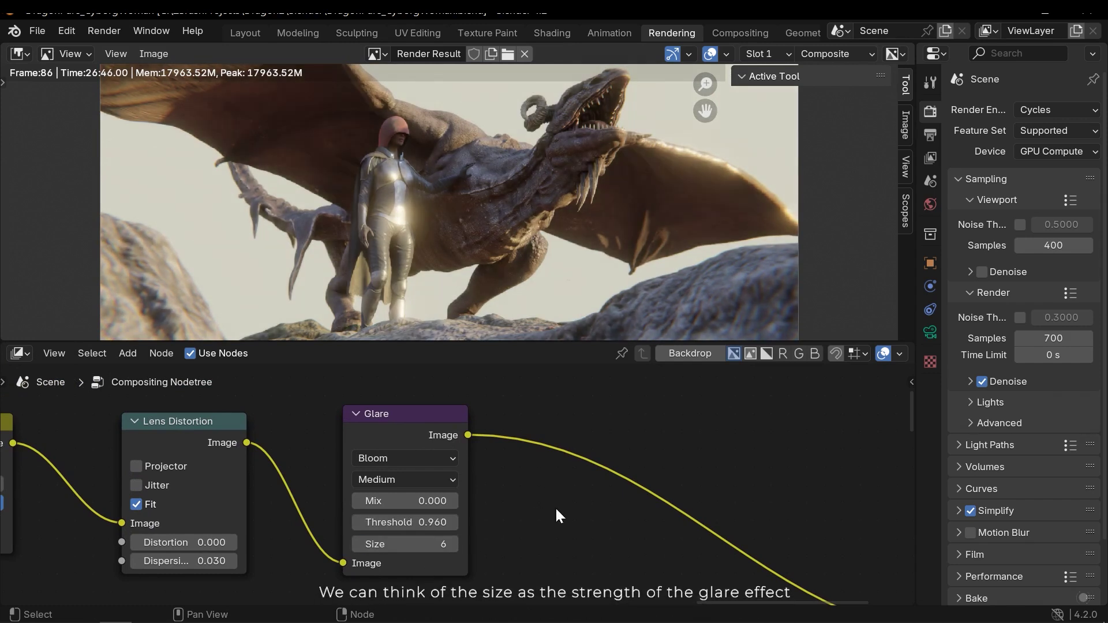
click(417, 545)
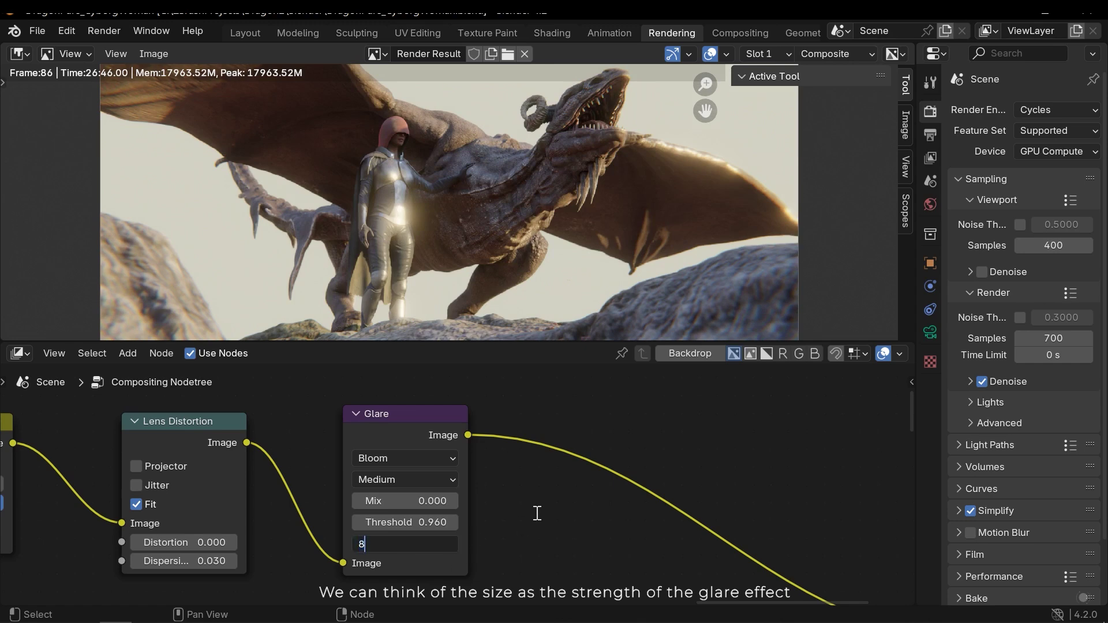
key(BackSpace)
text(7)
key(Return)
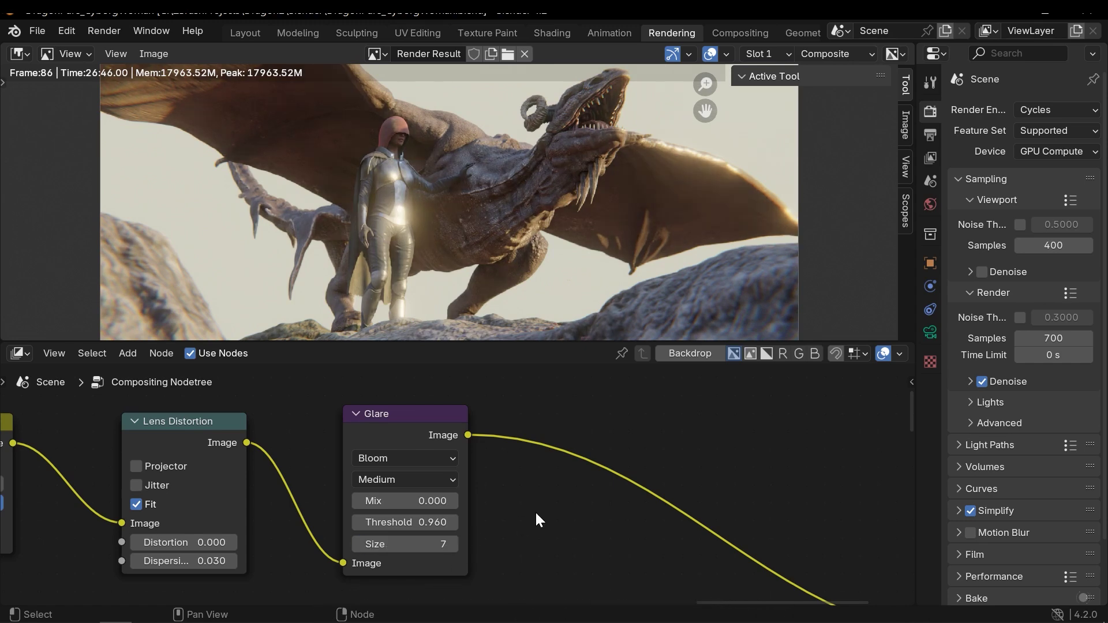
Step: Bring the lens dirt texture LensDirt2.jpg into the node tree as an image node below the Glare node
scroll(574, 212, down, 1)
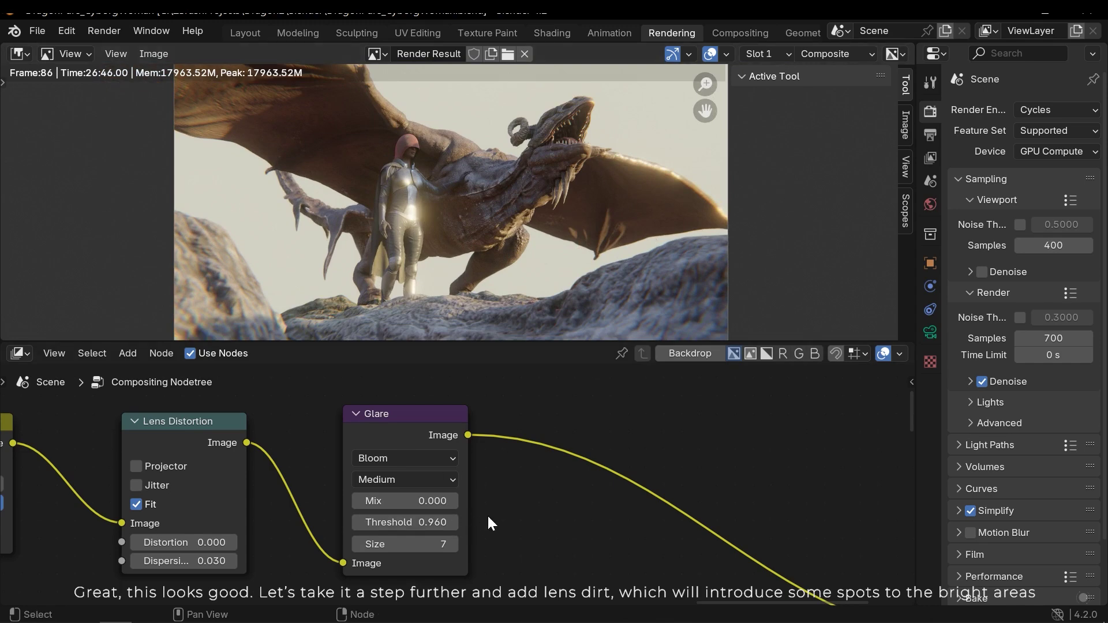
scroll(448, 483, down, 4)
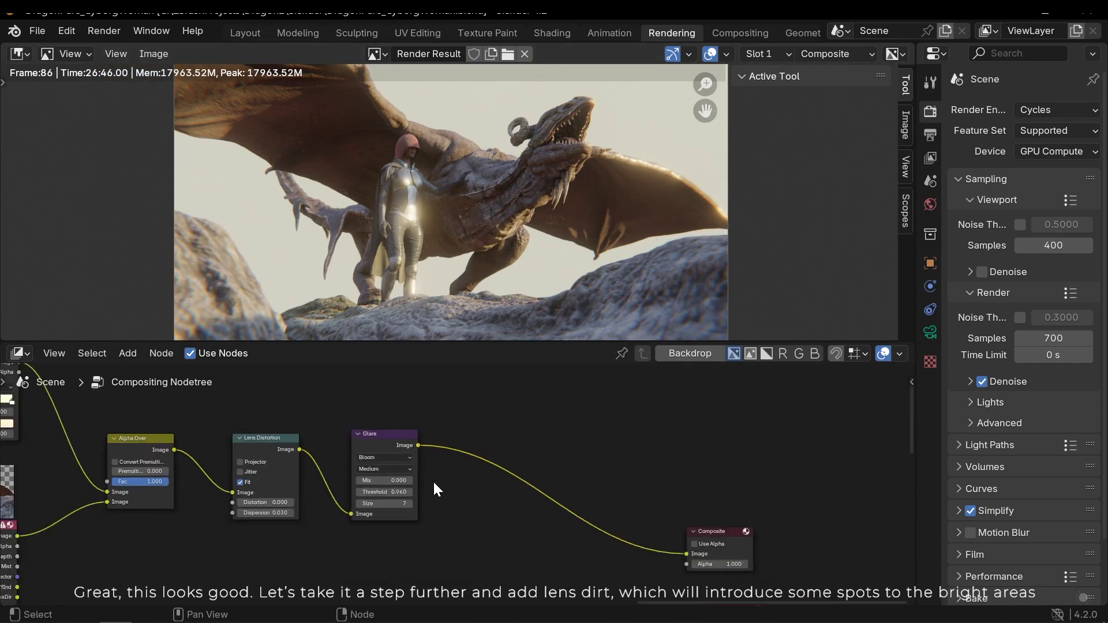
middle_drag(455, 519, 490, 512)
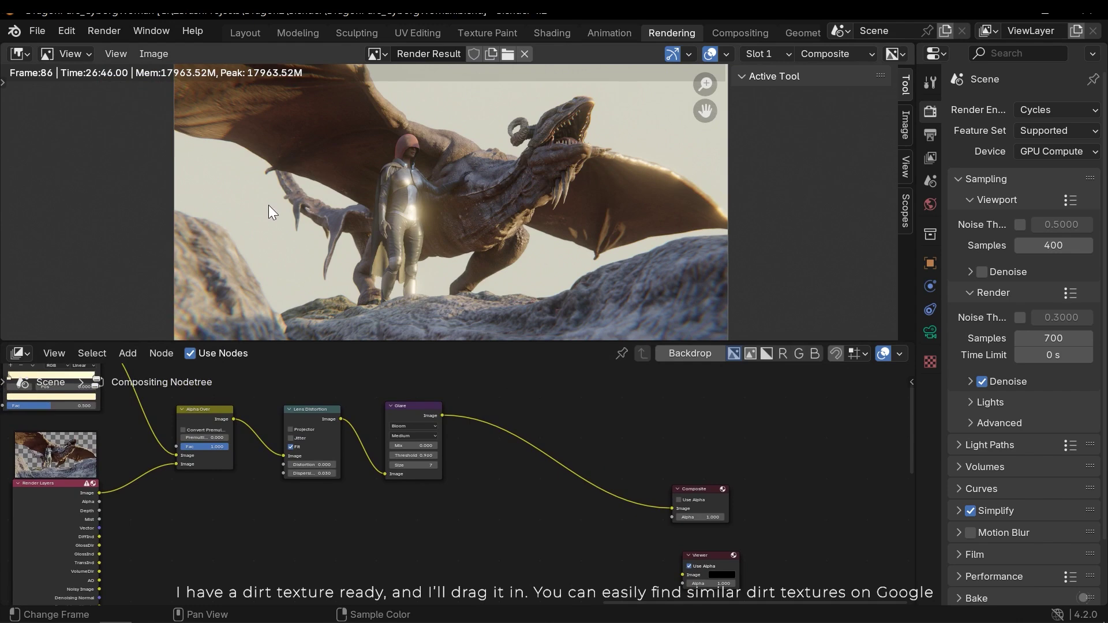
middle_drag(528, 476, 537, 485)
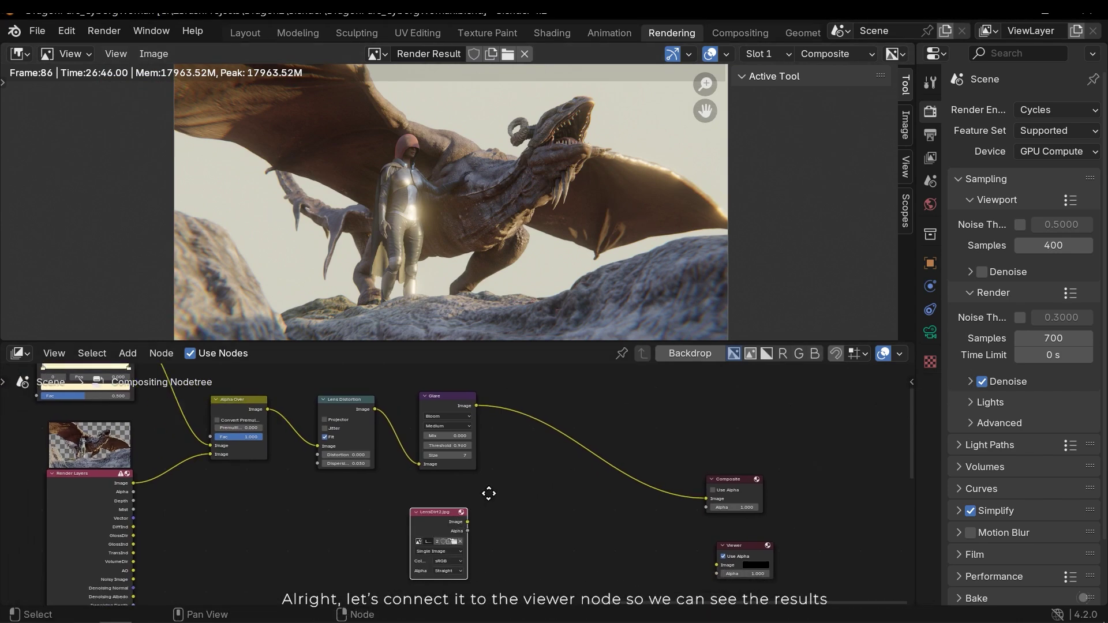
Step: Preview the LensDirt2.jpg texture by linking its image output to the Composite node, and undo that link
scroll(490, 492, up, 2)
scroll(429, 473, up, 4)
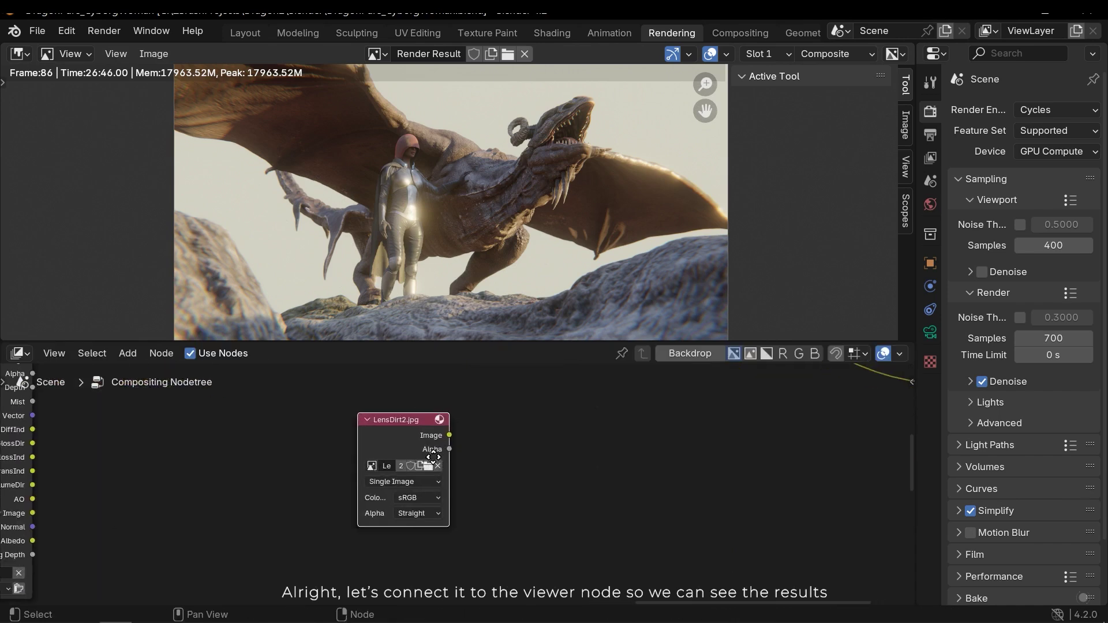
middle_drag(429, 462, 248, 513)
scroll(257, 506, down, 2)
drag(257, 481, 760, 427)
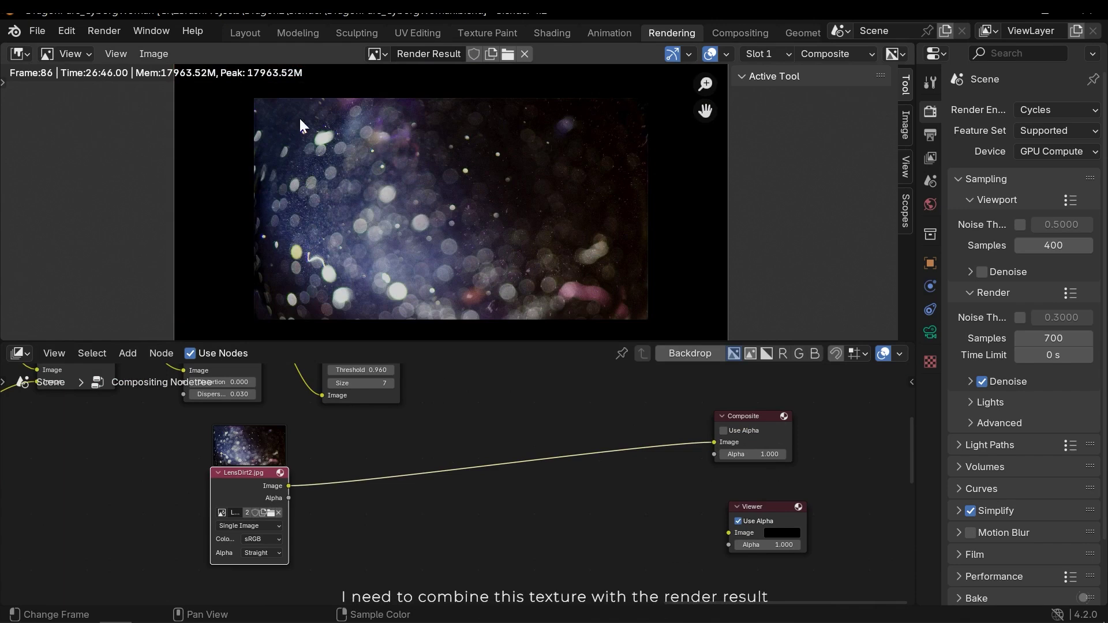
key(ctrl+z)
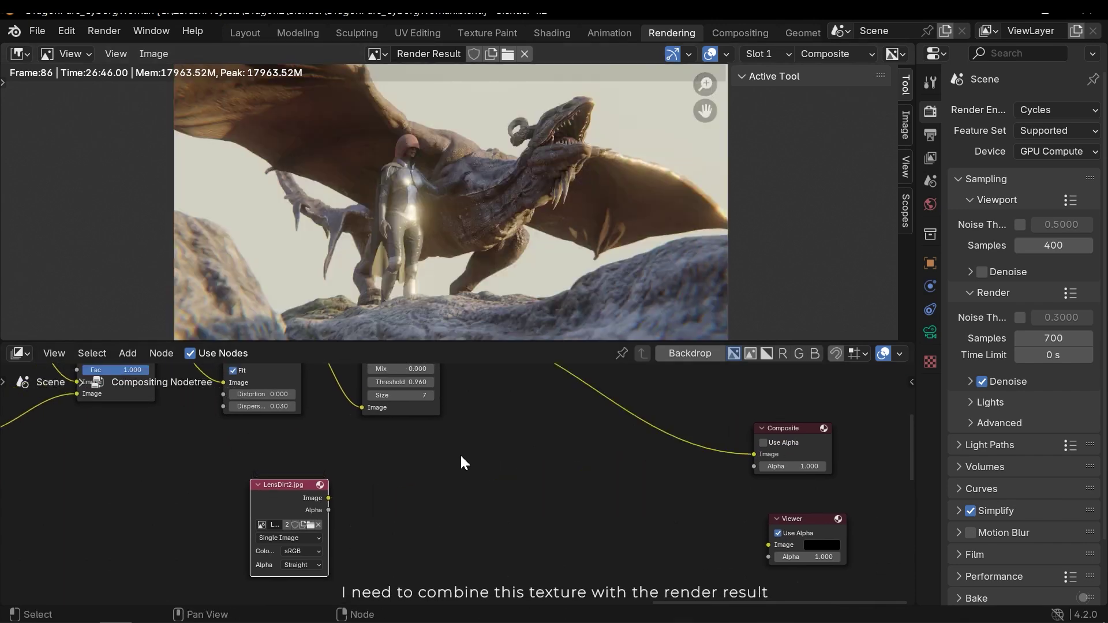
Step: Move the LensDirt2.jpg node directly beneath the Glare node
scroll(438, 476, down, 2)
middle_drag(454, 458, 400, 477)
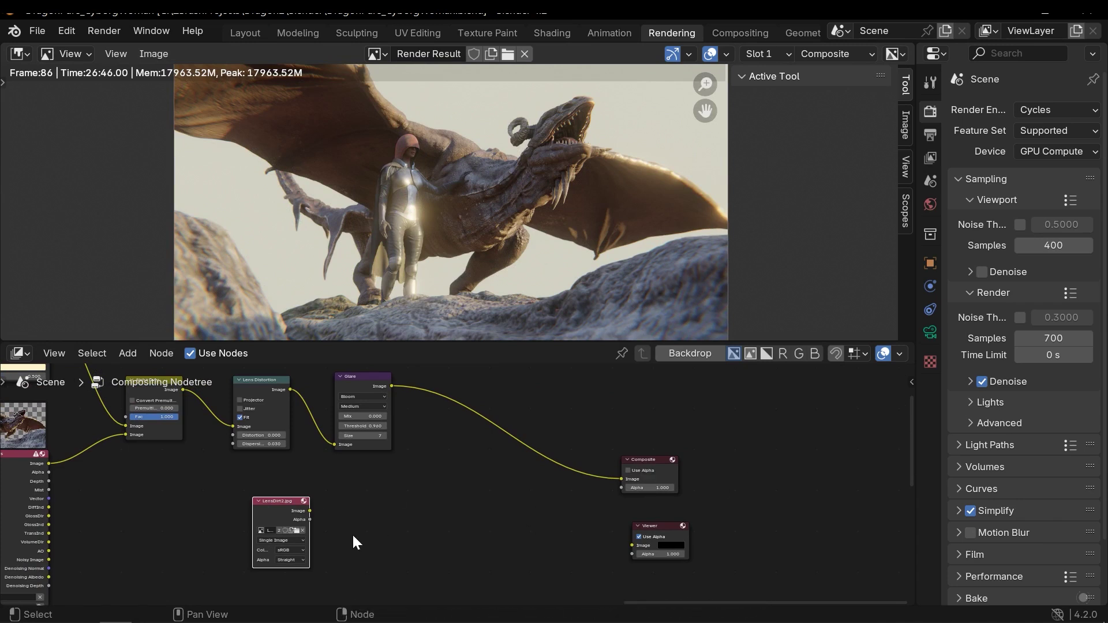
drag(269, 508, 345, 504)
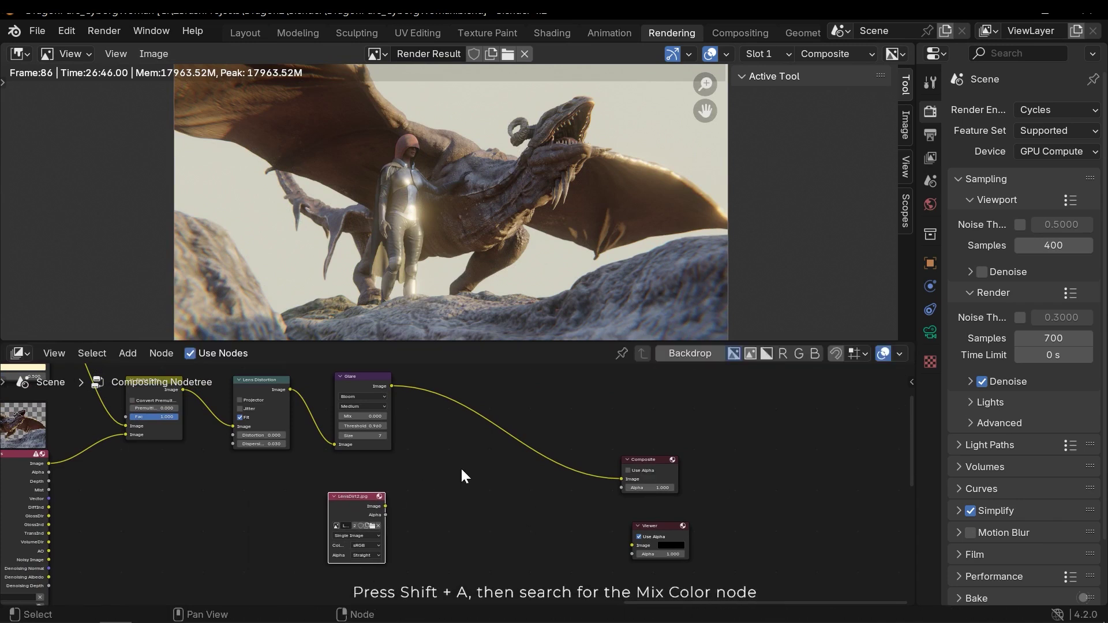
Step: Add a Mix Color node between the LensDirt2.jpg node and the Composite node
middle_drag(444, 466, 424, 466)
scroll(424, 453, up, 1)
key(shift+a)
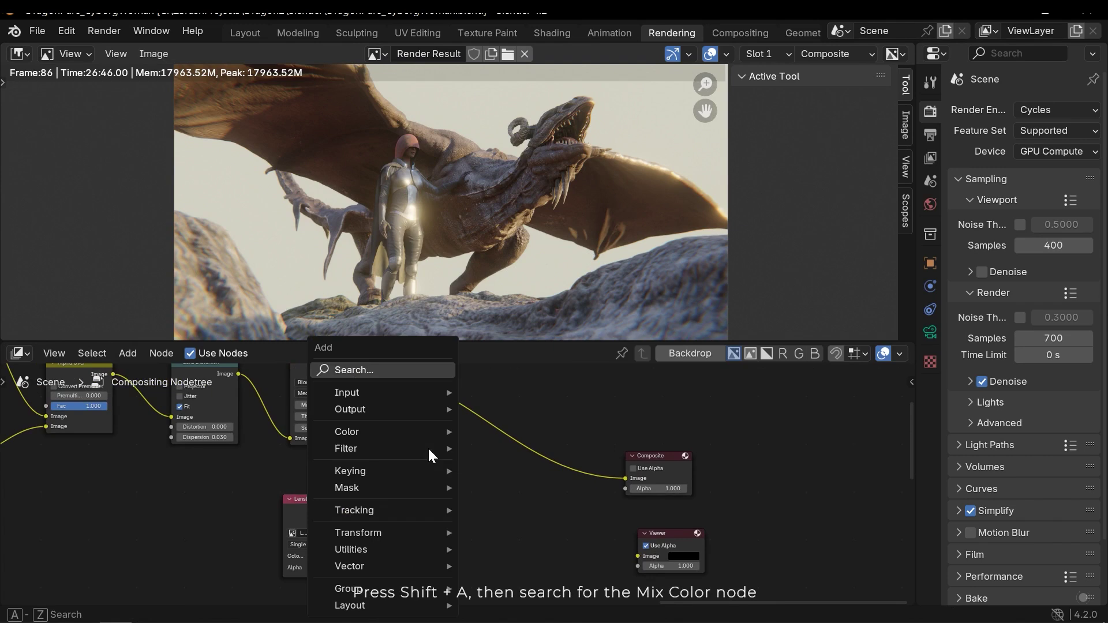
click(395, 372)
text(col)
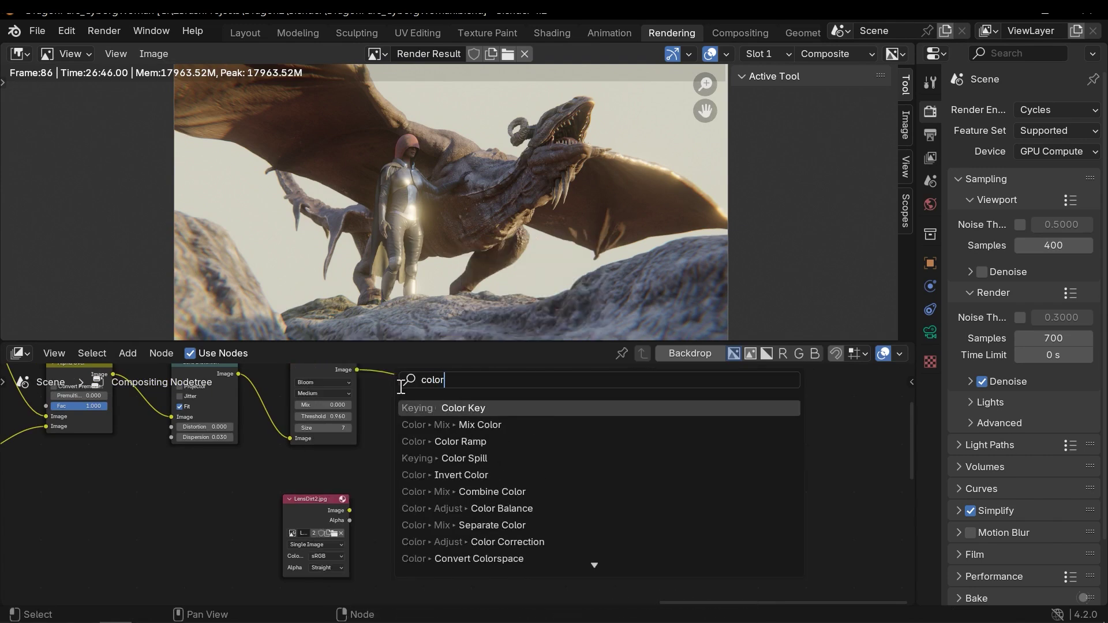
text(or)
click(419, 425)
Step: Set the Mix node to Multiply, feed it the Glare output and LensDirt2.jpg image, and link its result to Composite
click(450, 452)
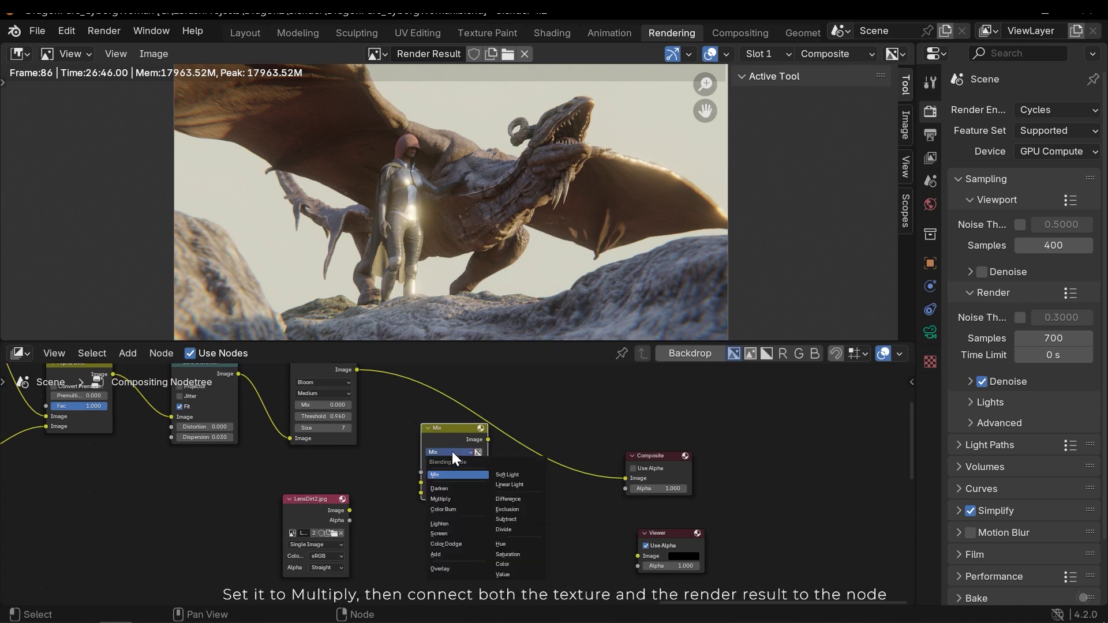
click(446, 499)
drag(442, 431, 438, 449)
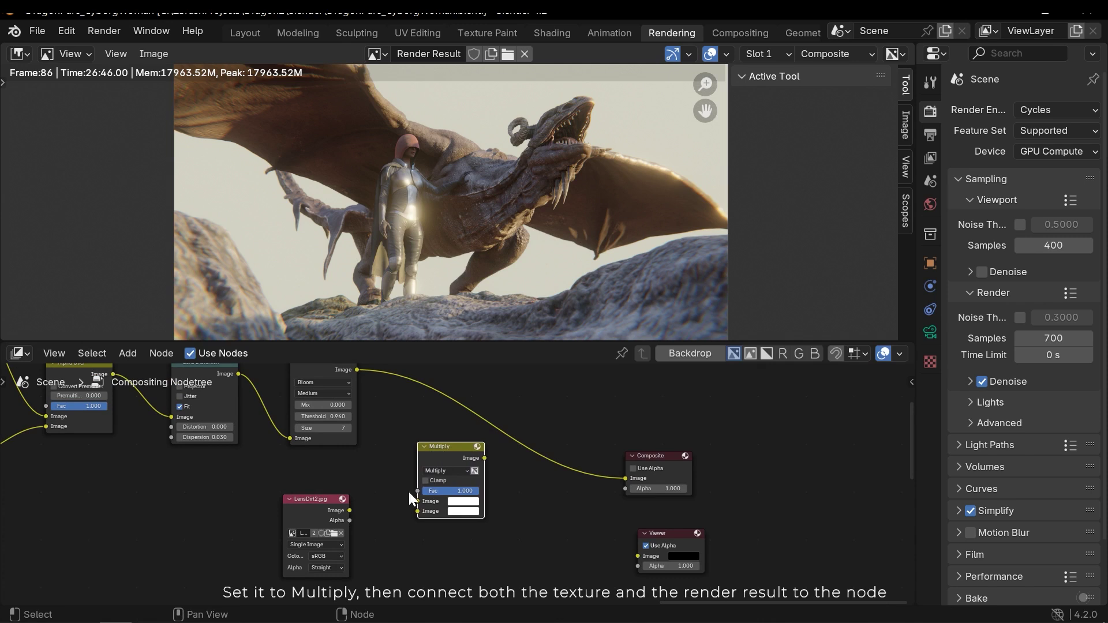
drag(350, 511, 431, 500)
drag(485, 458, 612, 473)
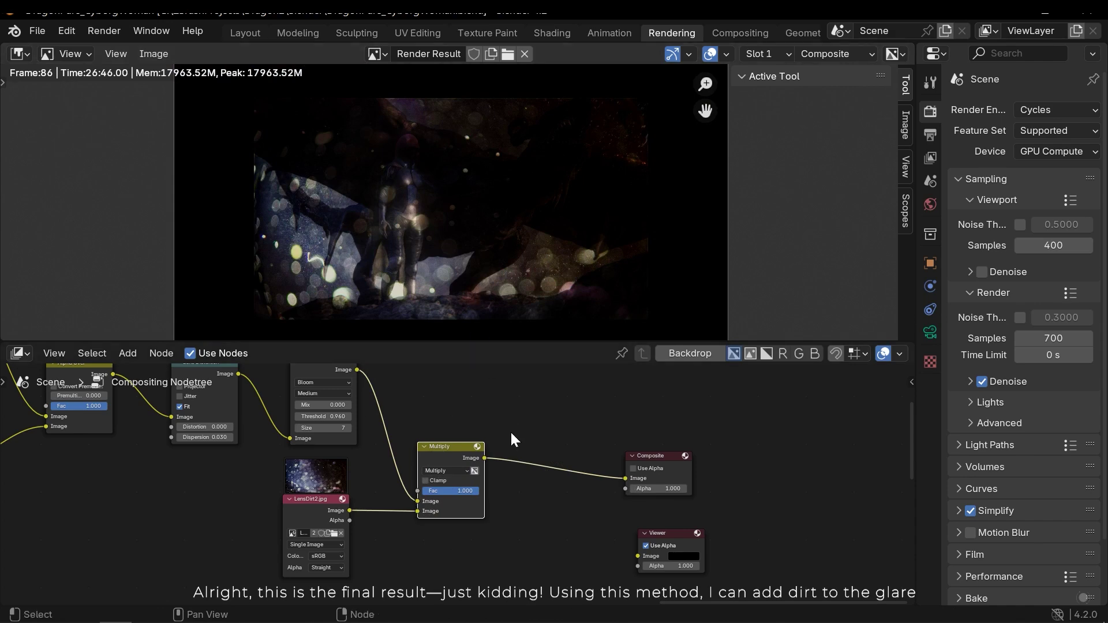
Step: Spread the nodes apart by lowering the LensDirt2.jpg node and widening the gap between Multiply and the output nodes
scroll(510, 431, down, 2)
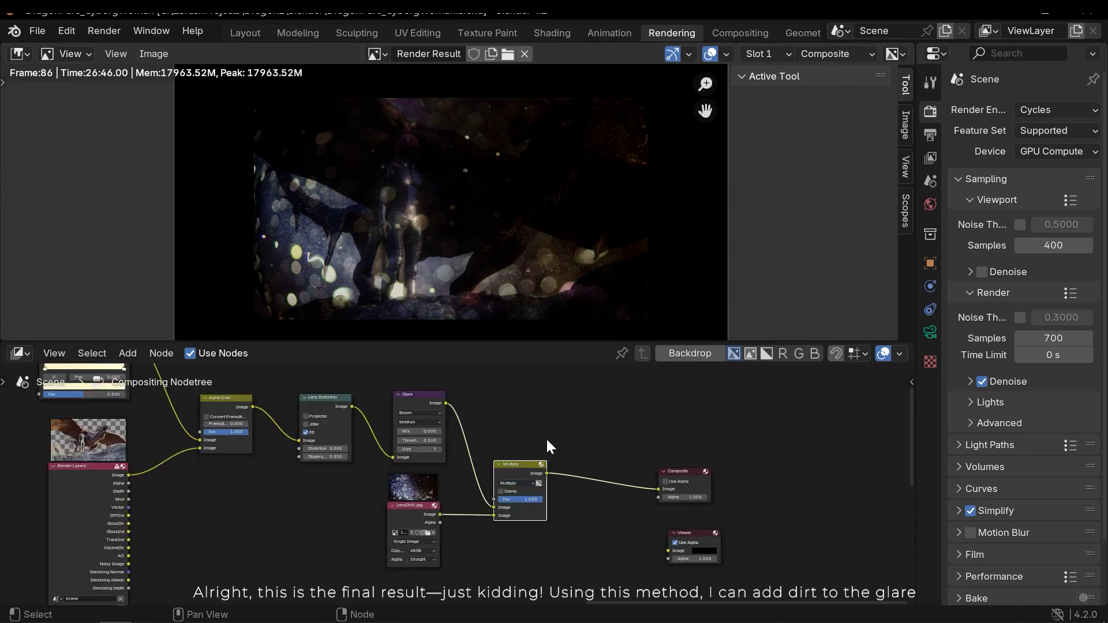
middle_drag(544, 492, 424, 470)
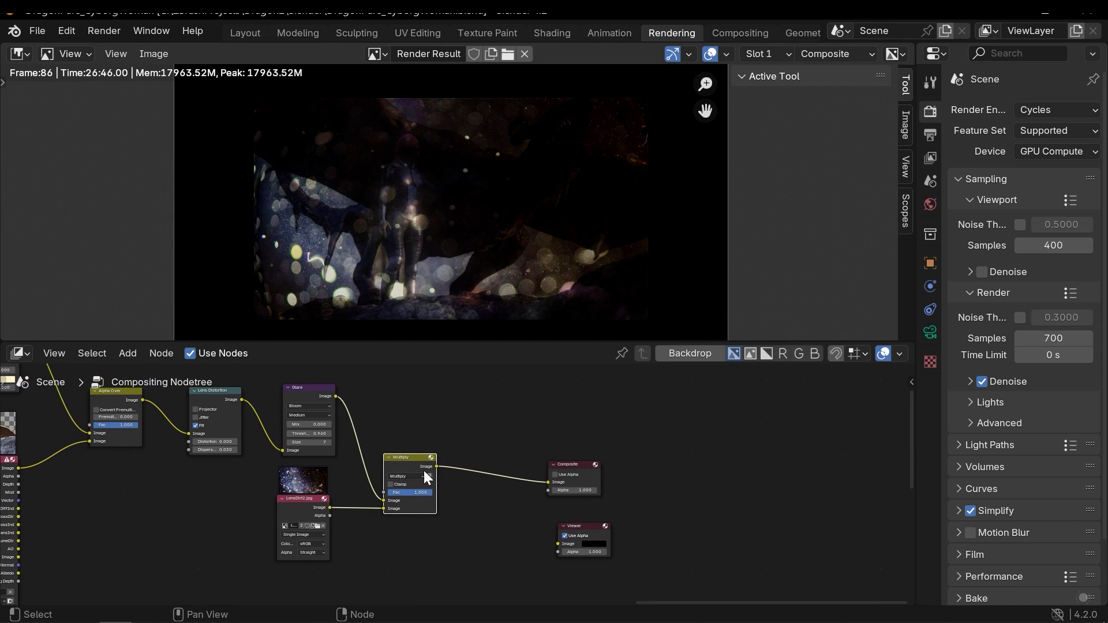
drag(289, 500, 287, 526)
middle_drag(441, 492, 317, 497)
drag(500, 557, 546, 451)
scroll(439, 478, up, 2)
Step: Duplicate the Multiply node, place the copy between Multiply and Composite, and set its blending mode to Add
click(371, 487)
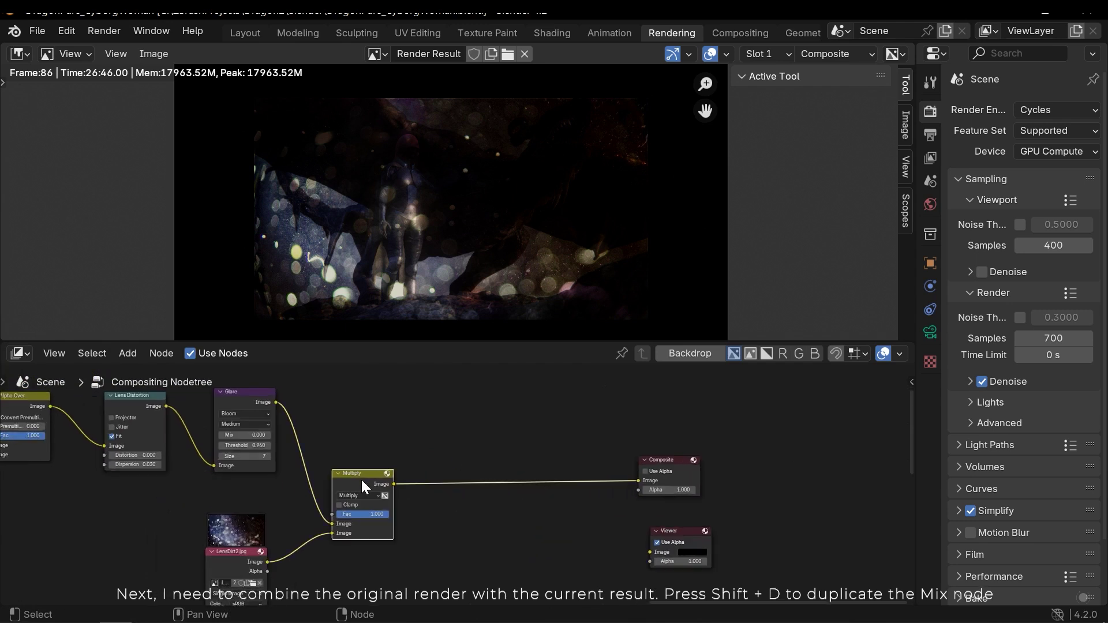
key(shift+d)
click(497, 396)
key(g)
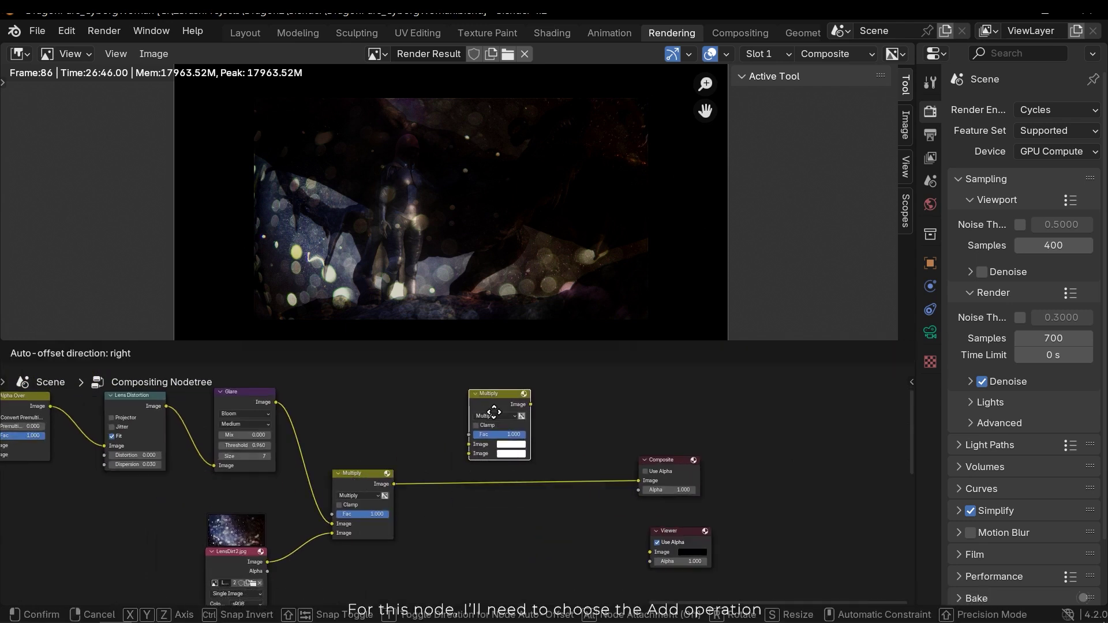
click(508, 494)
click(508, 514)
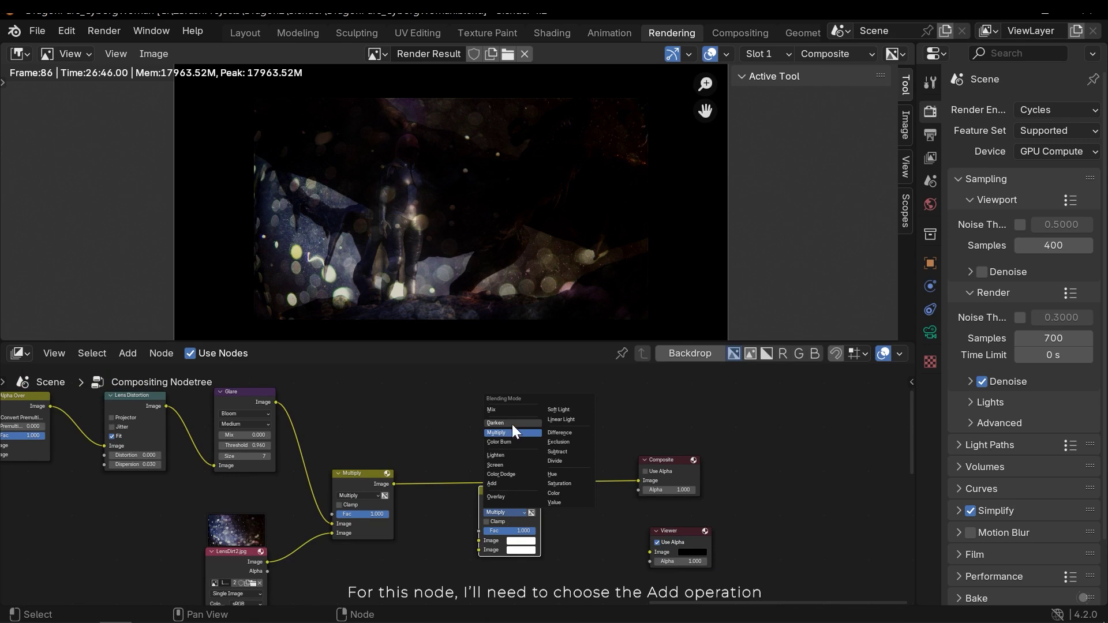
click(495, 484)
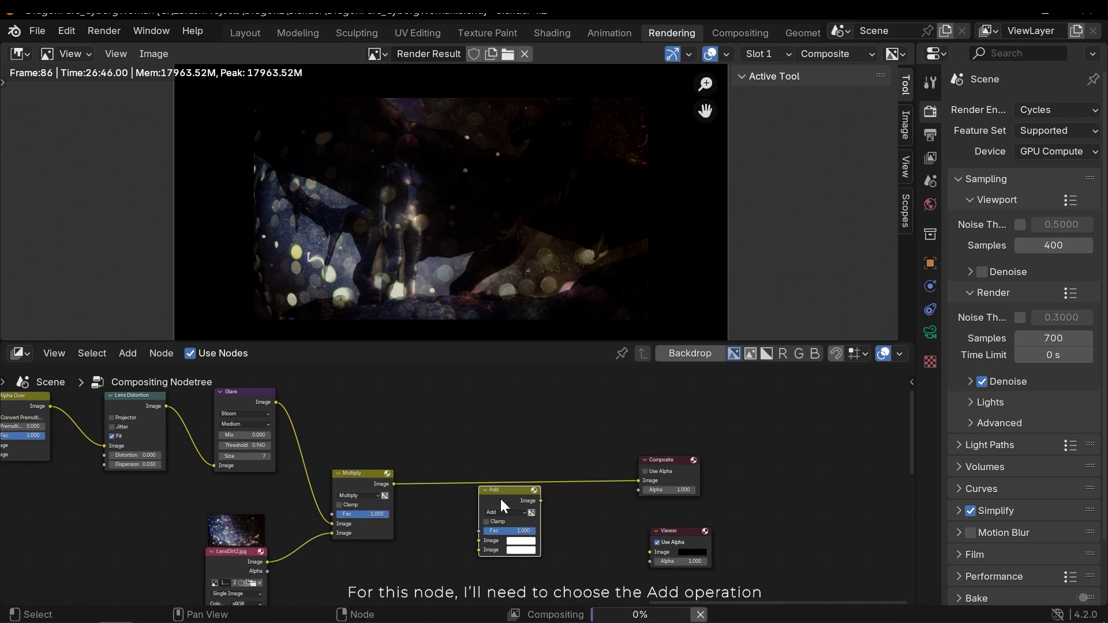
Step: Link the Multiply result to the second image input of the Add node
scroll(499, 497, up, 3)
middle_drag(482, 500, 447, 472)
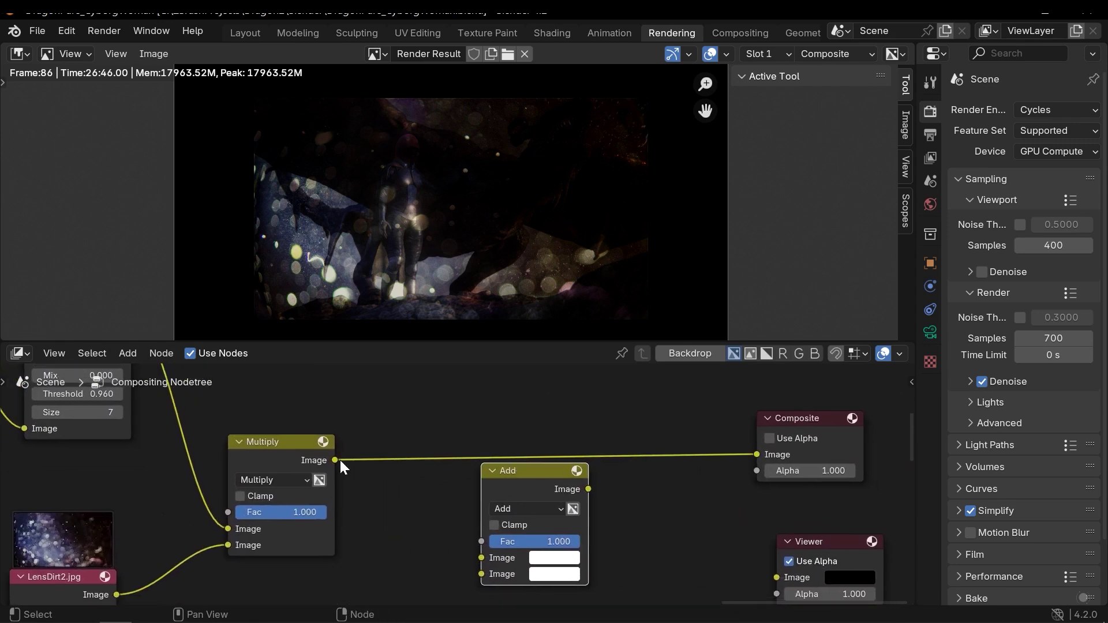
drag(336, 460, 483, 558)
scroll(504, 517, down, 2)
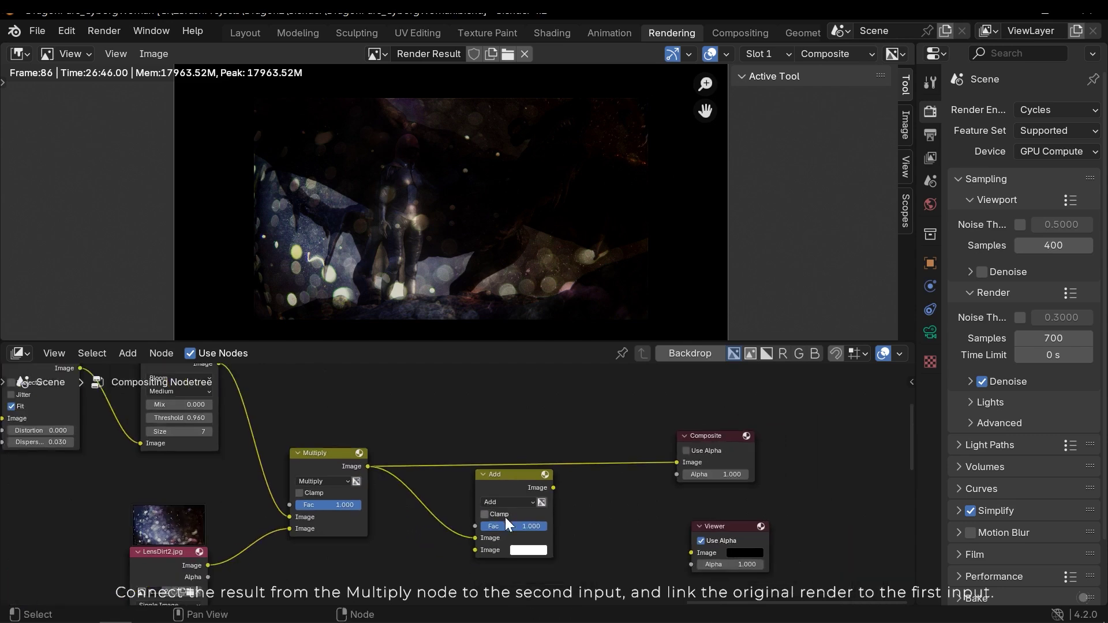
ctrl+right_drag(424, 522, 423, 525)
drag(368, 466, 386, 497)
drag(476, 551, 475, 550)
Step: Link the Glare output to the Add node's first image input and the Add result to Composite
scroll(508, 500, down, 3)
middle_drag(518, 488, 511, 516)
drag(485, 504, 485, 451)
drag(260, 414, 463, 501)
click(534, 469)
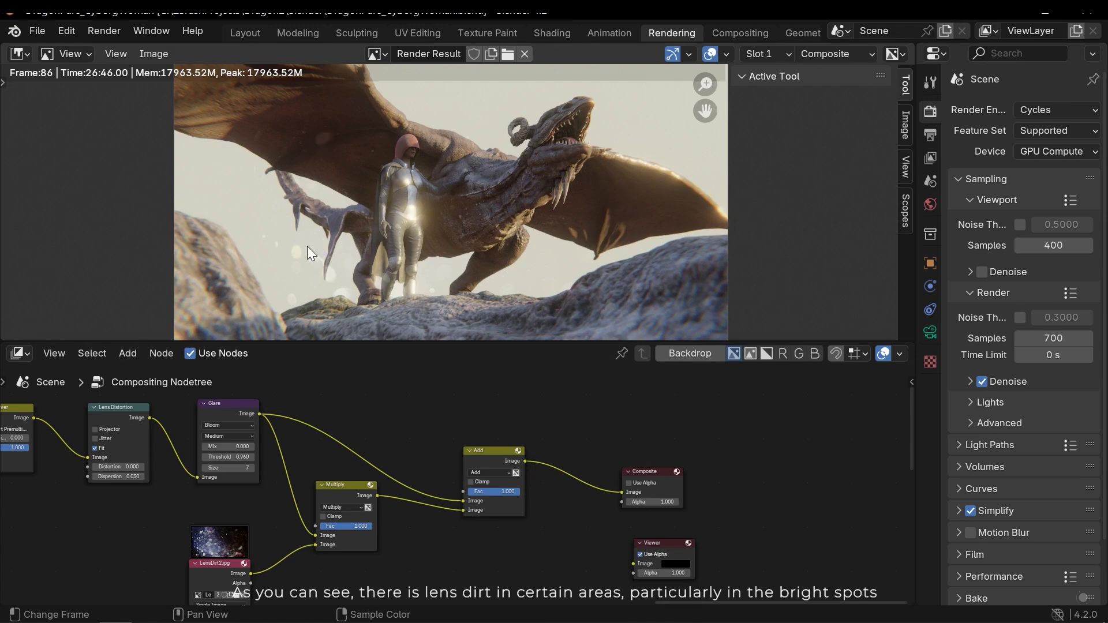
Step: Examine the lens dirt in the bright areas of the composited render
scroll(282, 249, up, 5)
scroll(279, 248, down, 1)
middle_drag(256, 236, 430, 176)
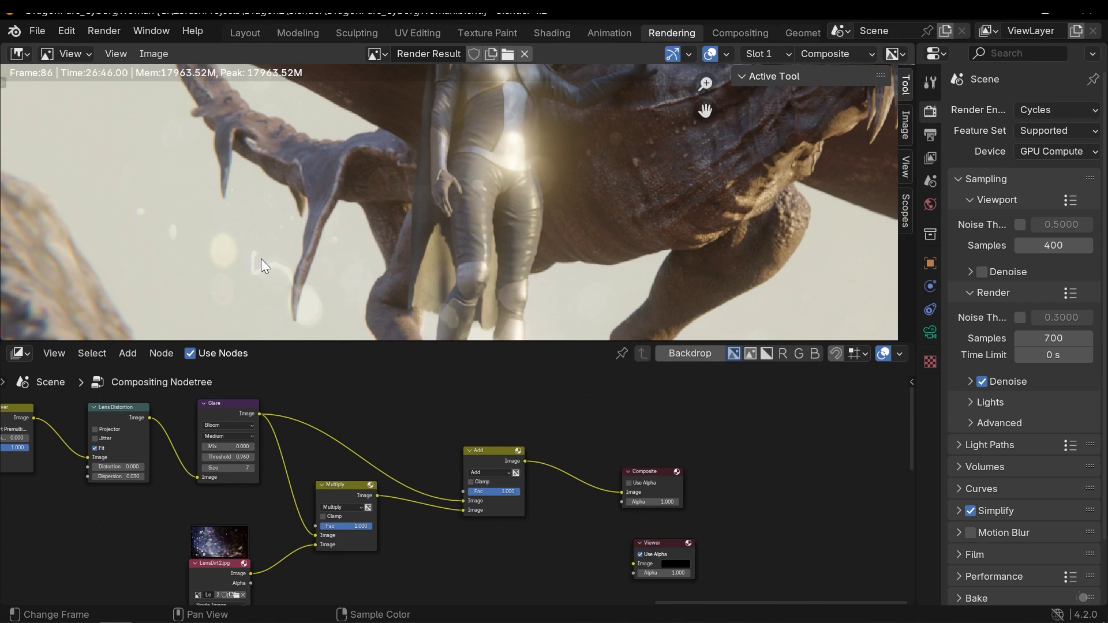
scroll(230, 242, down, 6)
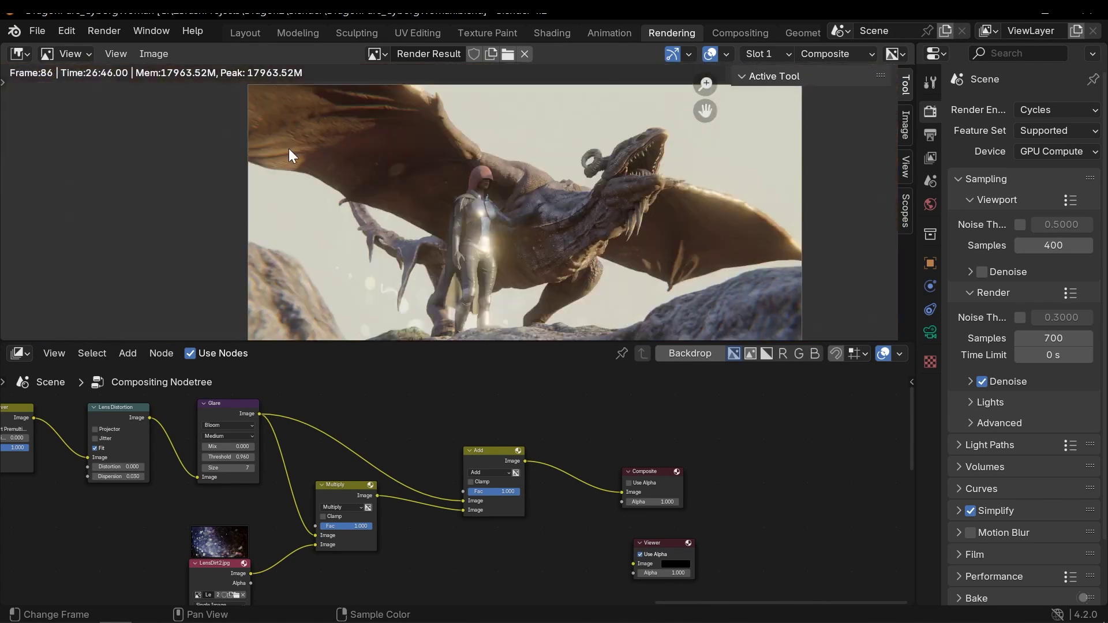
scroll(424, 233, down, 1)
key(Home)
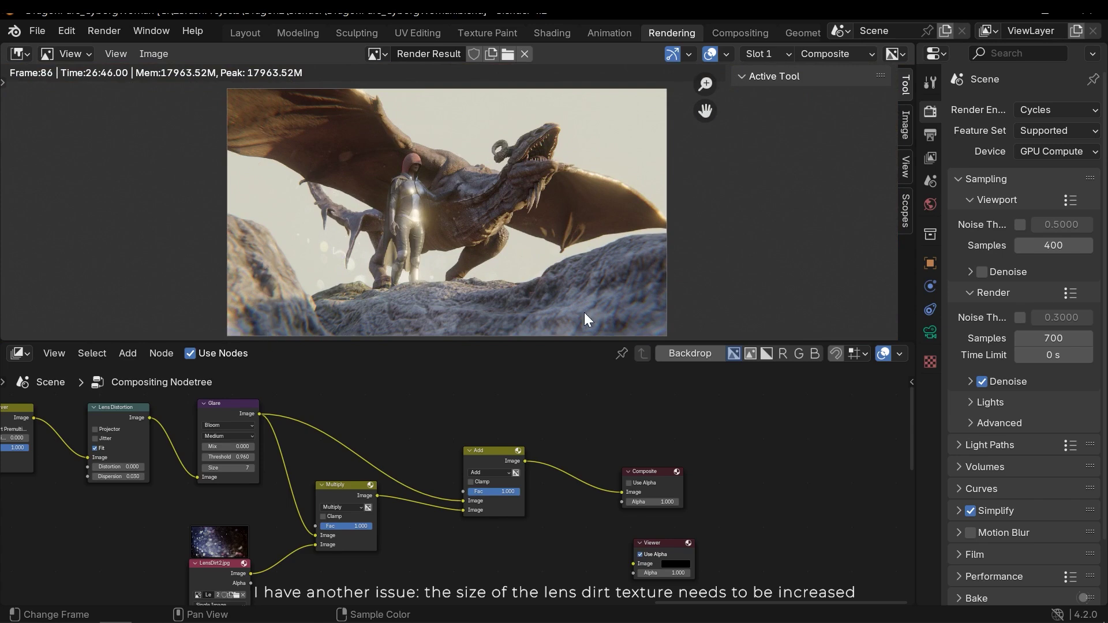
key(Home)
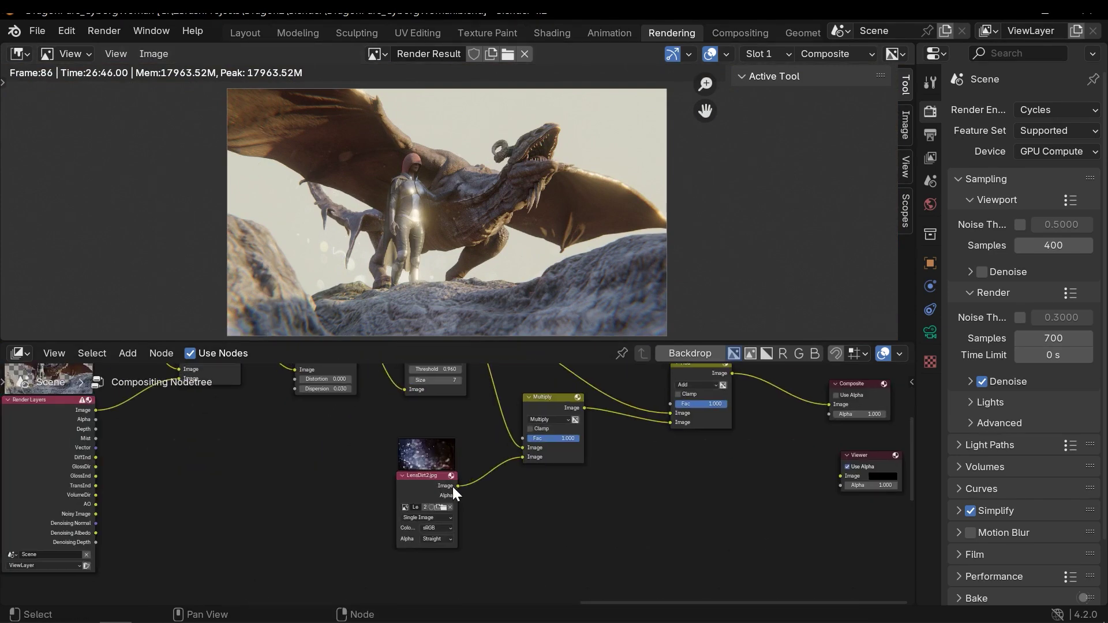
Step: Move the LensDirt2.jpg node away from Multiply and insert a Scale node on the link between them
drag(452, 486, 308, 520)
key(shift+a)
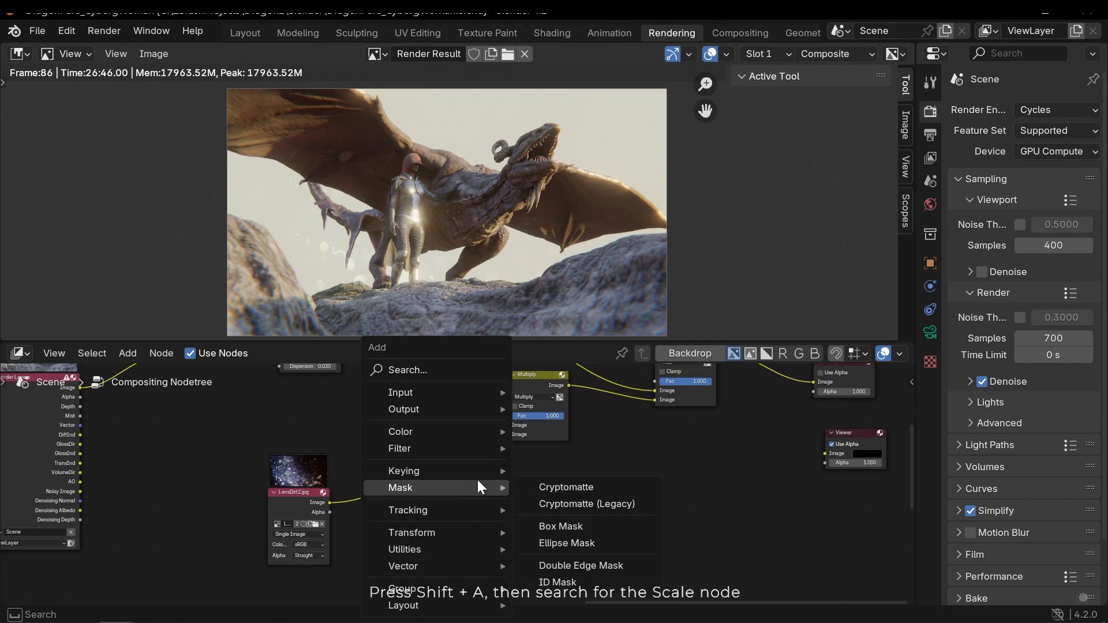
click(428, 369)
text(sca)
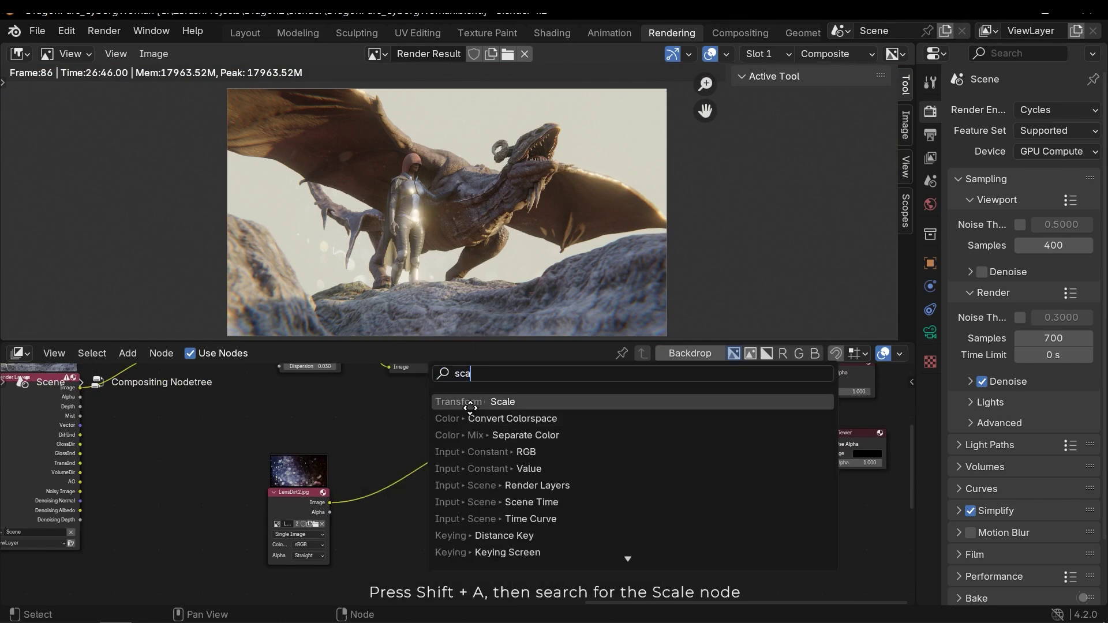
click(462, 398)
click(383, 446)
Step: Set the Scale node's X and Y values to 1.5
scroll(404, 455, up, 2)
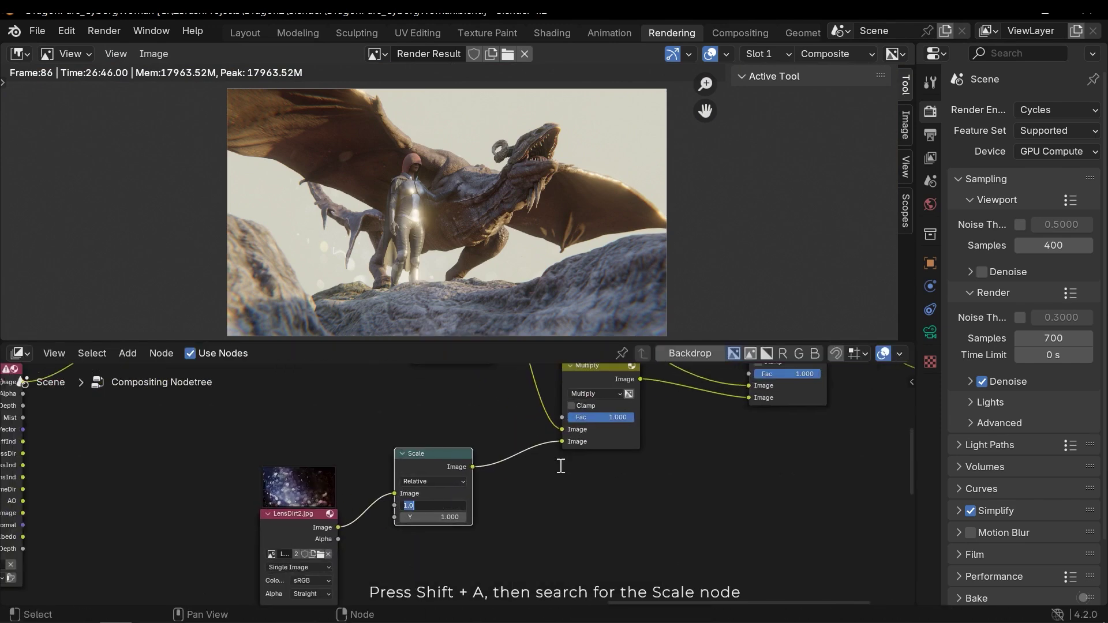
text(1.5`)
key(Tab)
text(15)
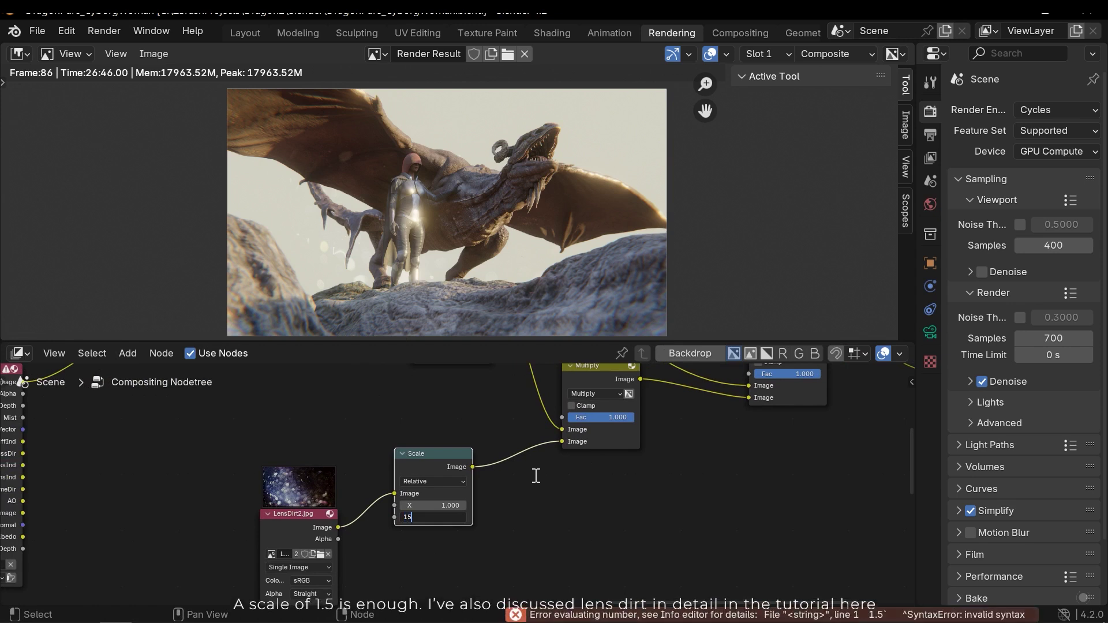
key(BackSpace)
text(.5)
key(Return)
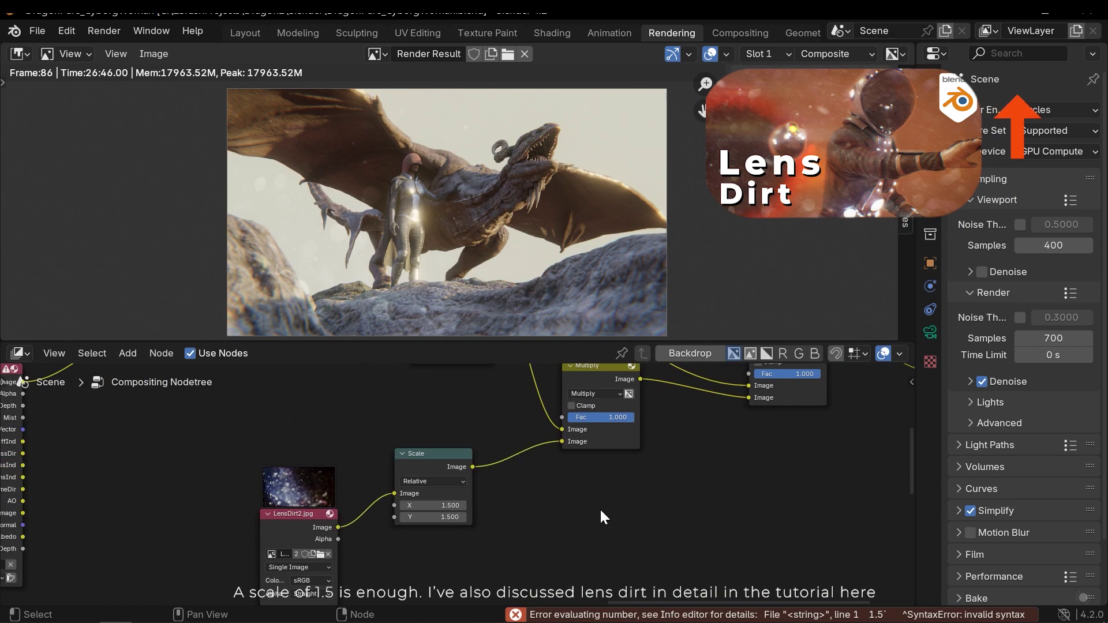
Step: Inspect the enlarged lens dirt across the render and review the complete compositing node tree
middle_drag(531, 231, 547, 253)
scroll(514, 217, up, 1)
scroll(545, 246, down, 2)
scroll(547, 253, up, 1)
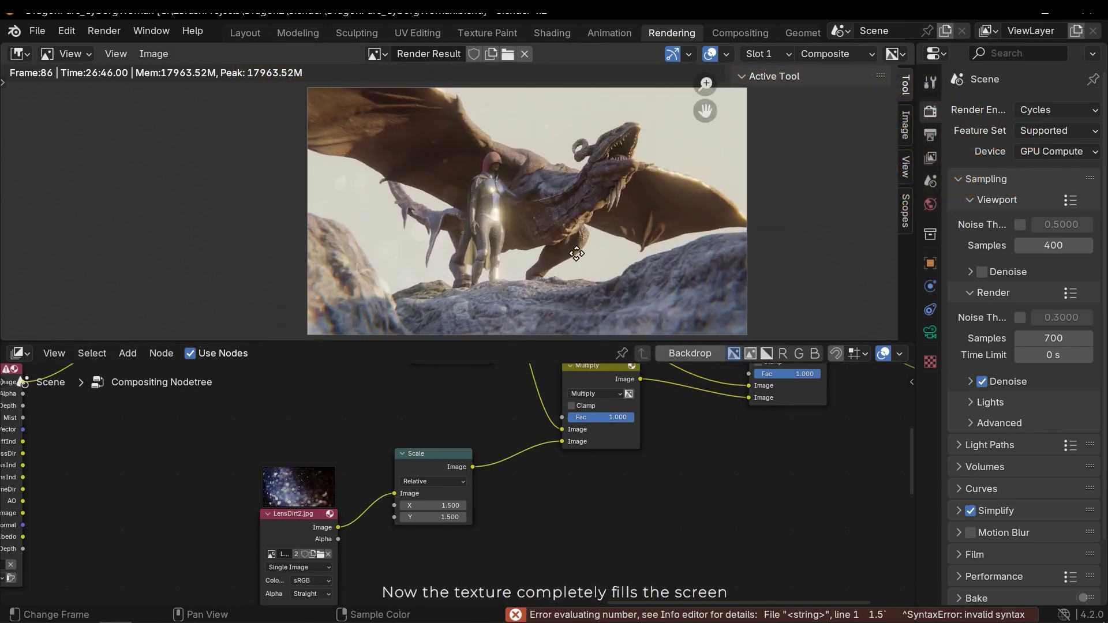
key(Home)
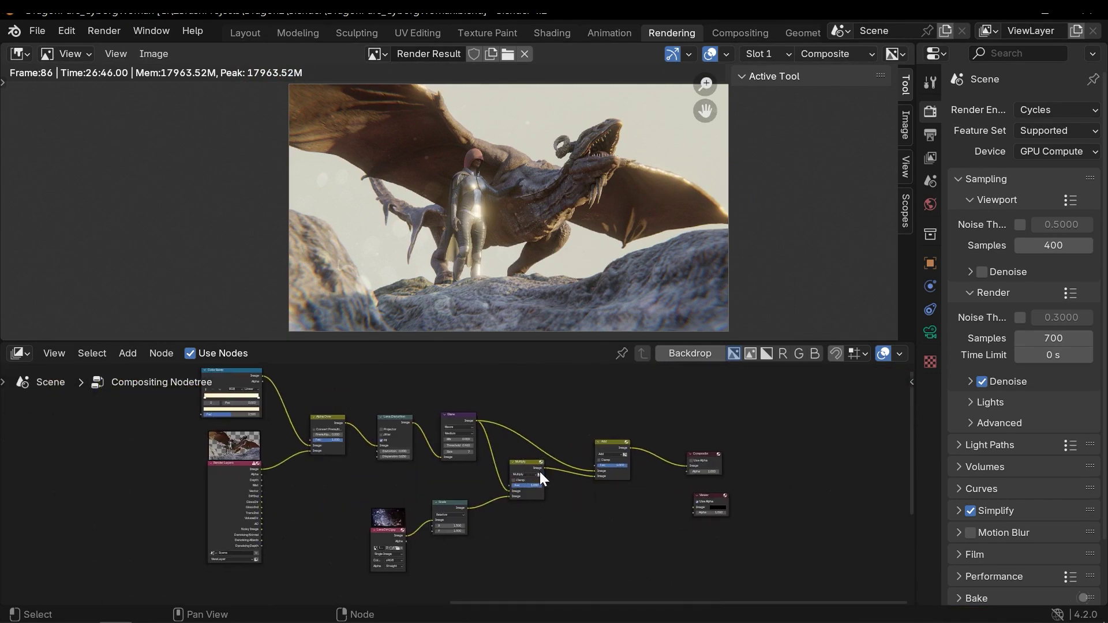
middle_drag(588, 495, 469, 505)
scroll(542, 476, up, 3)
scroll(403, 484, down, 2)
middle_drag(414, 476, 453, 468)
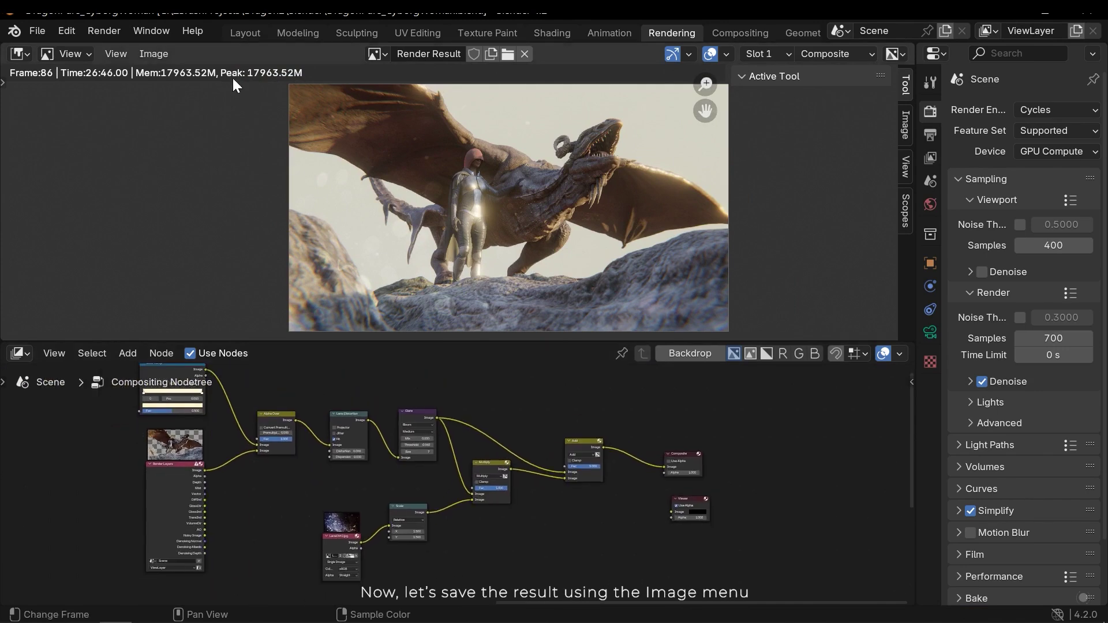
Step: Open the Save As dialog for the composited render result
click(156, 55)
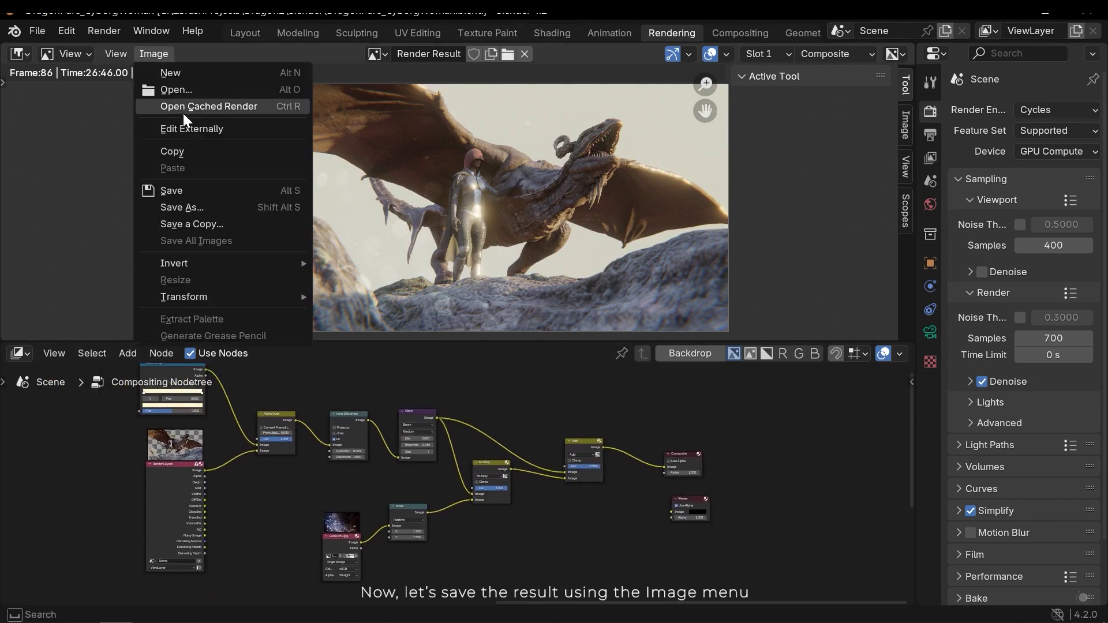
click(199, 209)
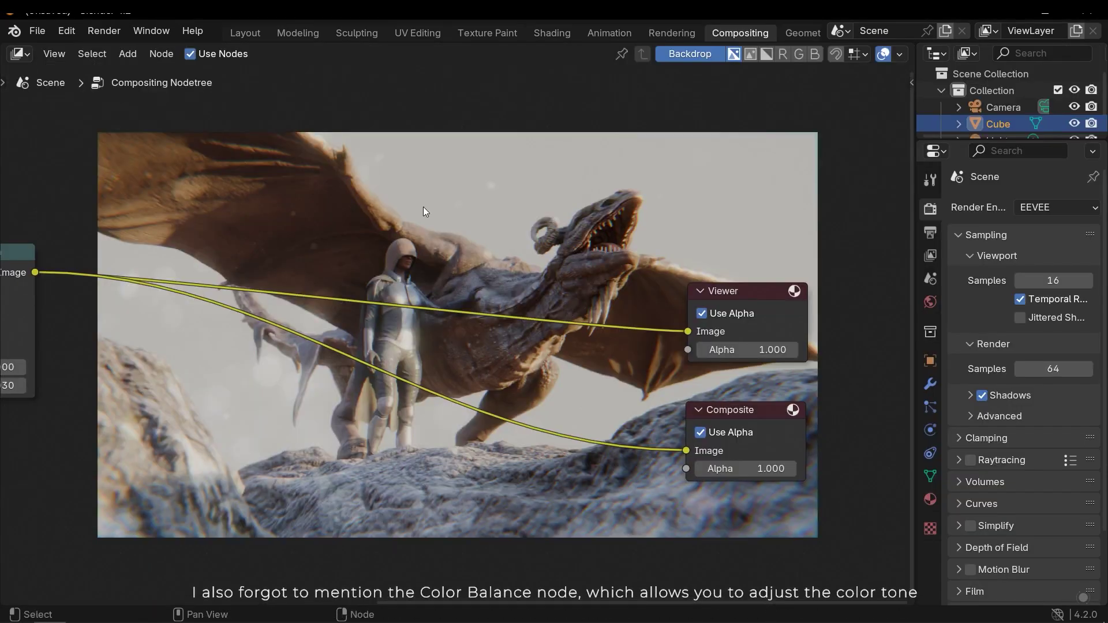
Step: Insert a Color Balance node before the Viewer and link its result to Composite as well
key(shift+a)
click(395, 207)
text(color)
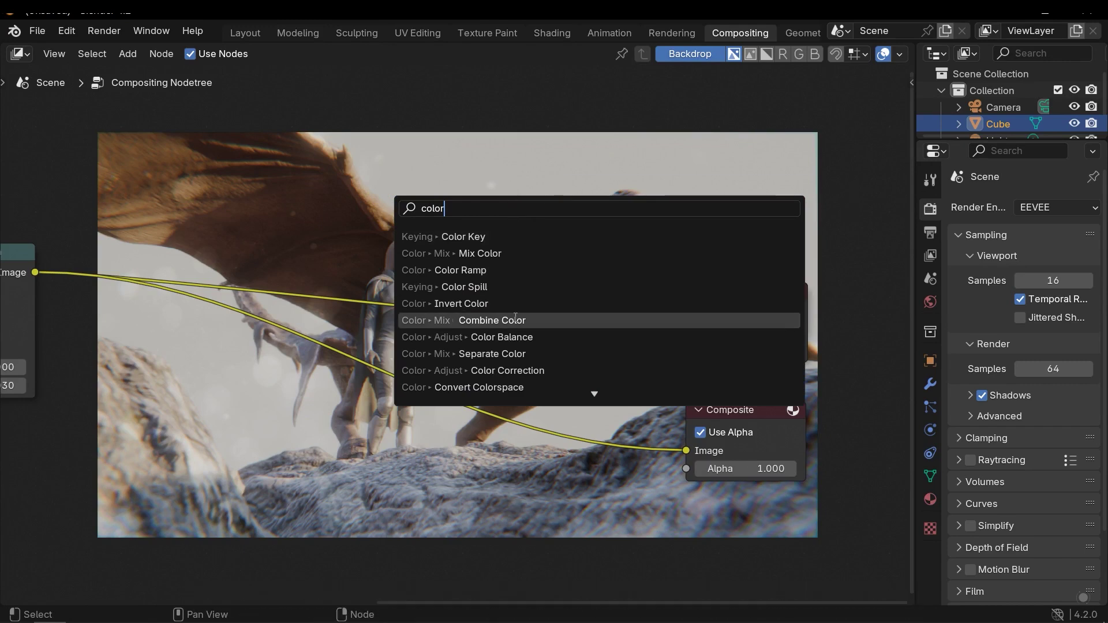
click(501, 337)
click(172, 241)
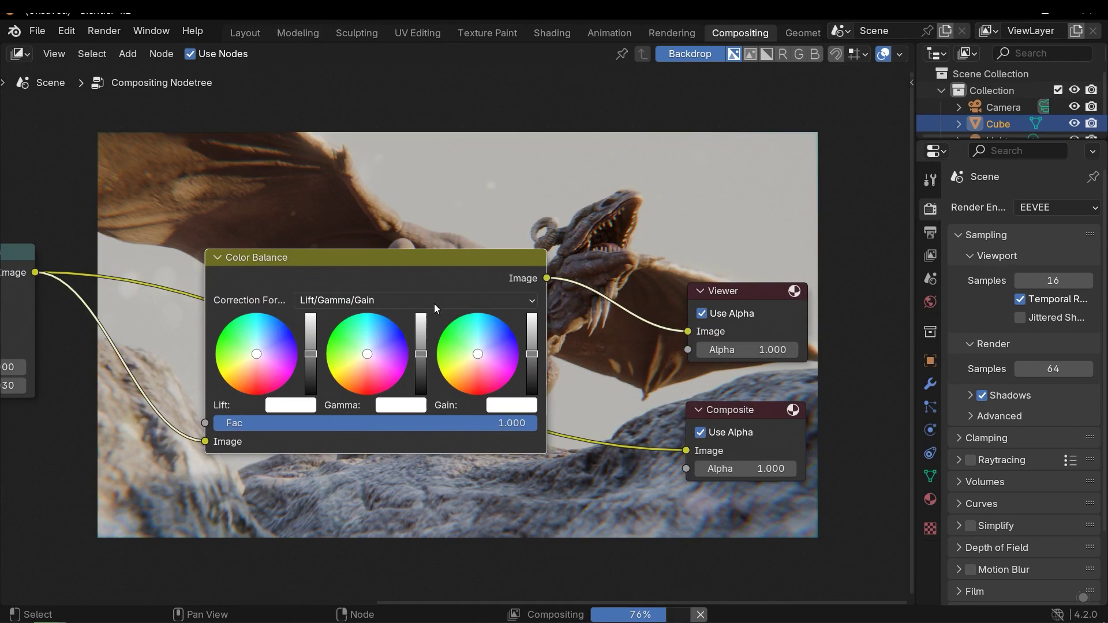
drag(547, 278, 686, 451)
Step: Shift the Color Balance node's Lift color slightly from neutral toward yellow-green
scroll(650, 340, down, 6)
middle_drag(650, 339, 427, 385)
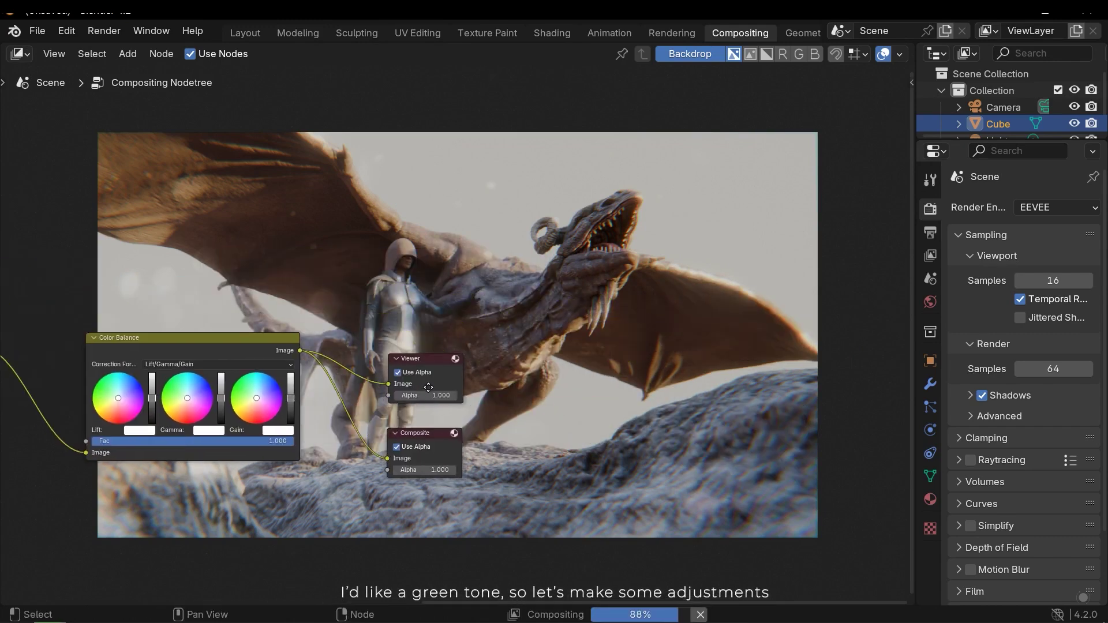
scroll(327, 373, up, 1)
middle_drag(327, 373, 291, 372)
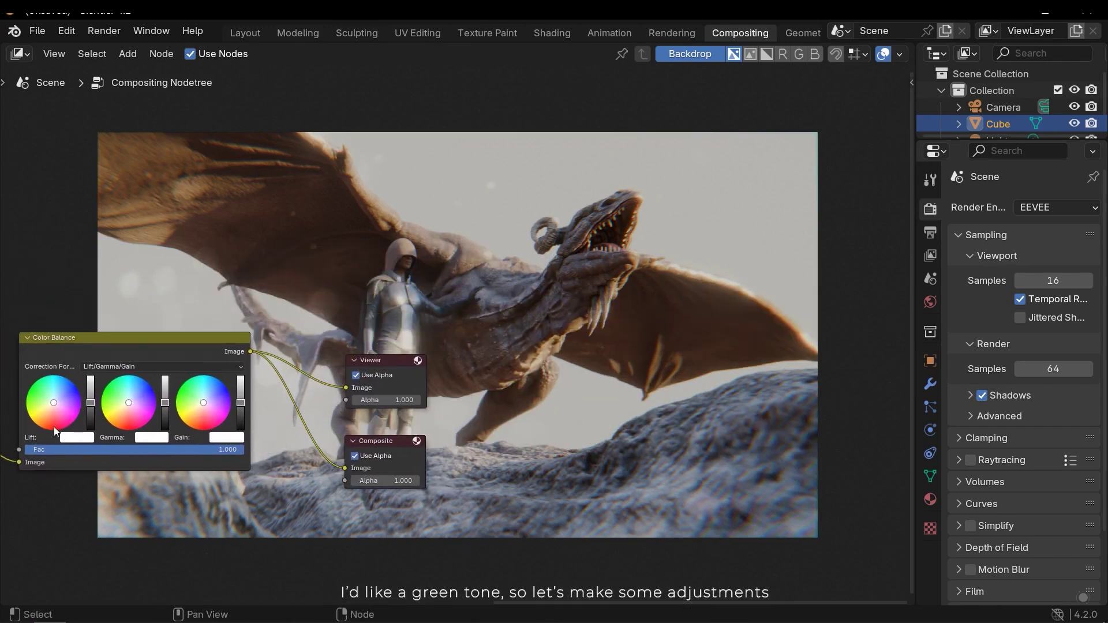
drag(52, 408, 50, 407)
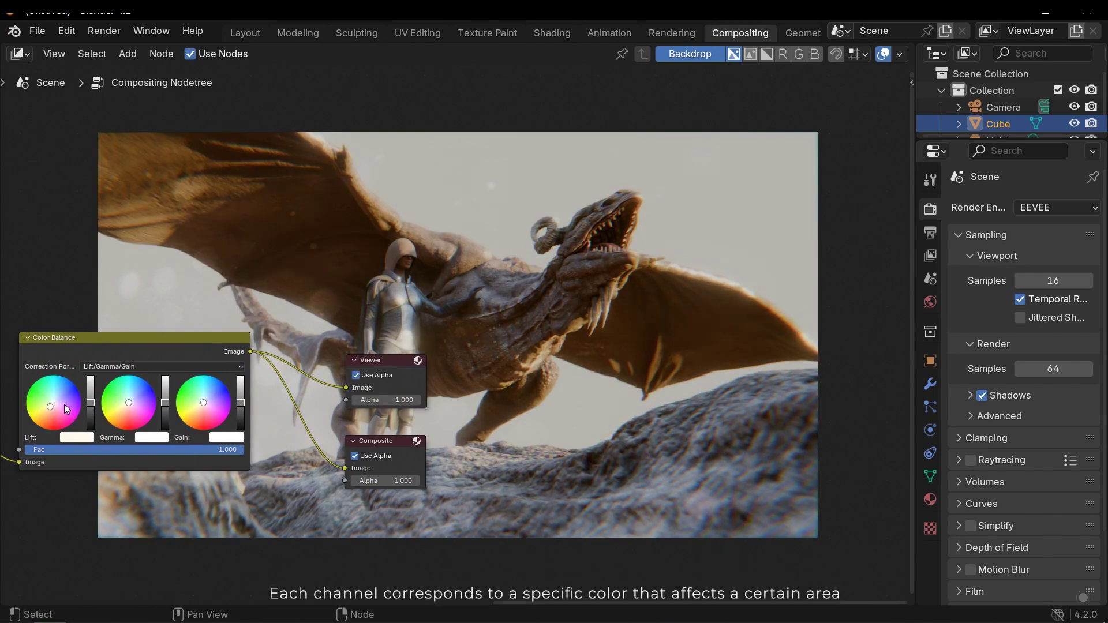
drag(50, 407, 53, 402)
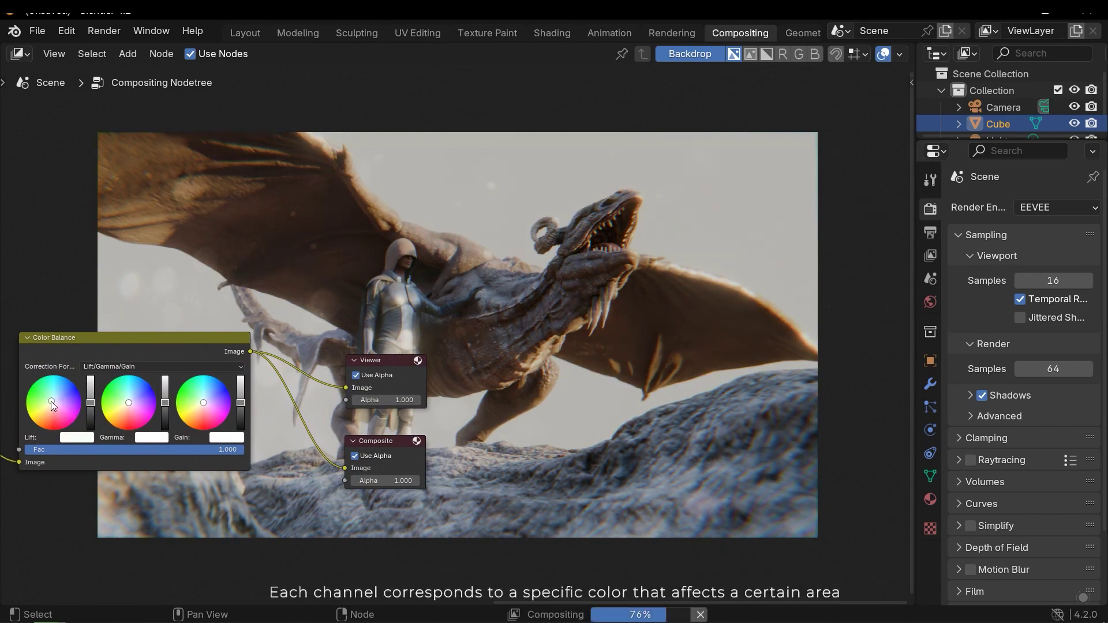
drag(52, 403, 50, 404)
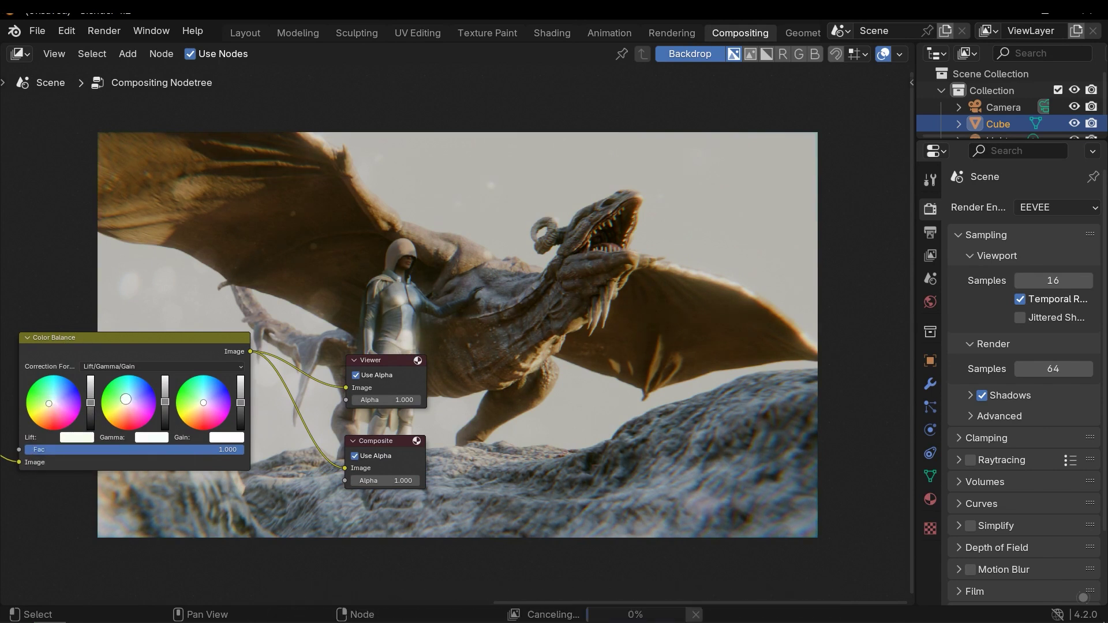
Step: Nudge the Color Balance node's Gamma color slightly toward green-cyan and its Gain color slightly away from green
drag(128, 402, 129, 400)
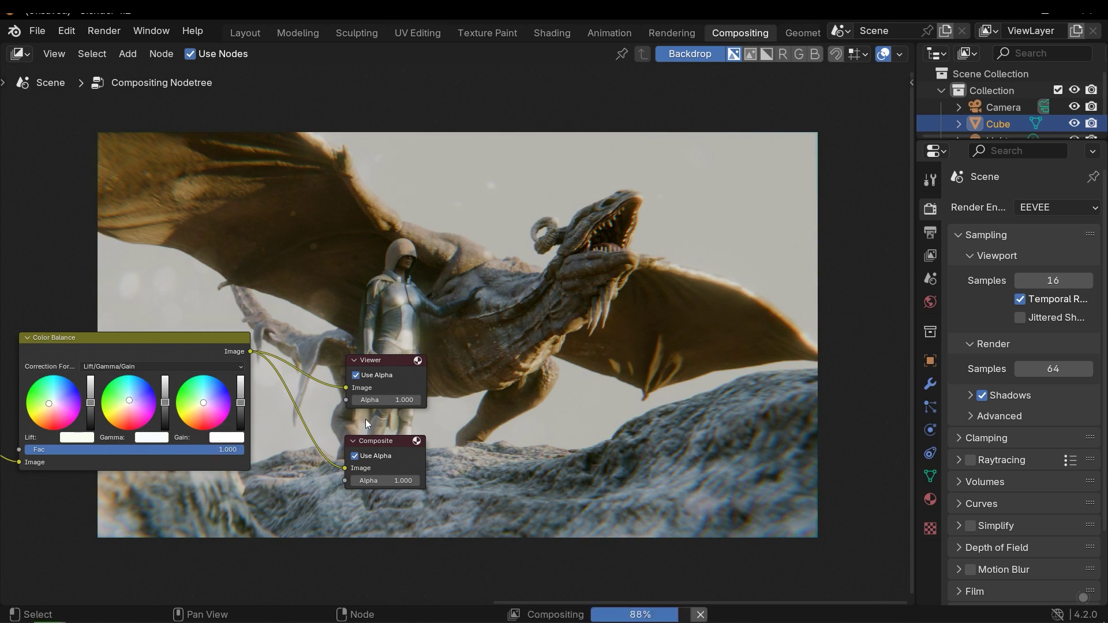
drag(203, 402, 204, 402)
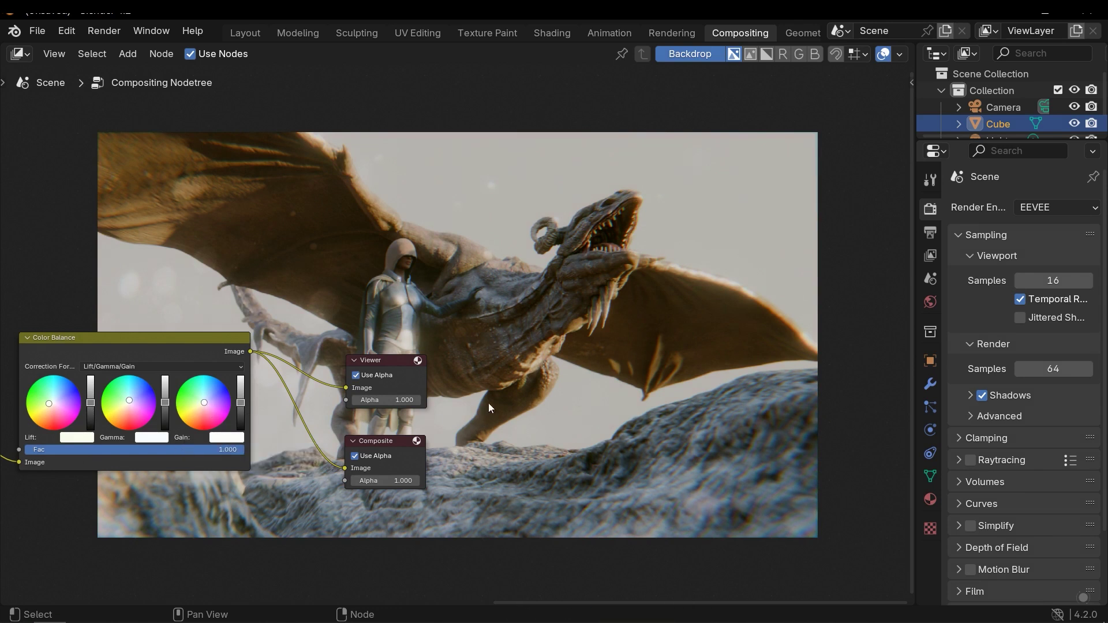
middle_drag(488, 403, 293, 367)
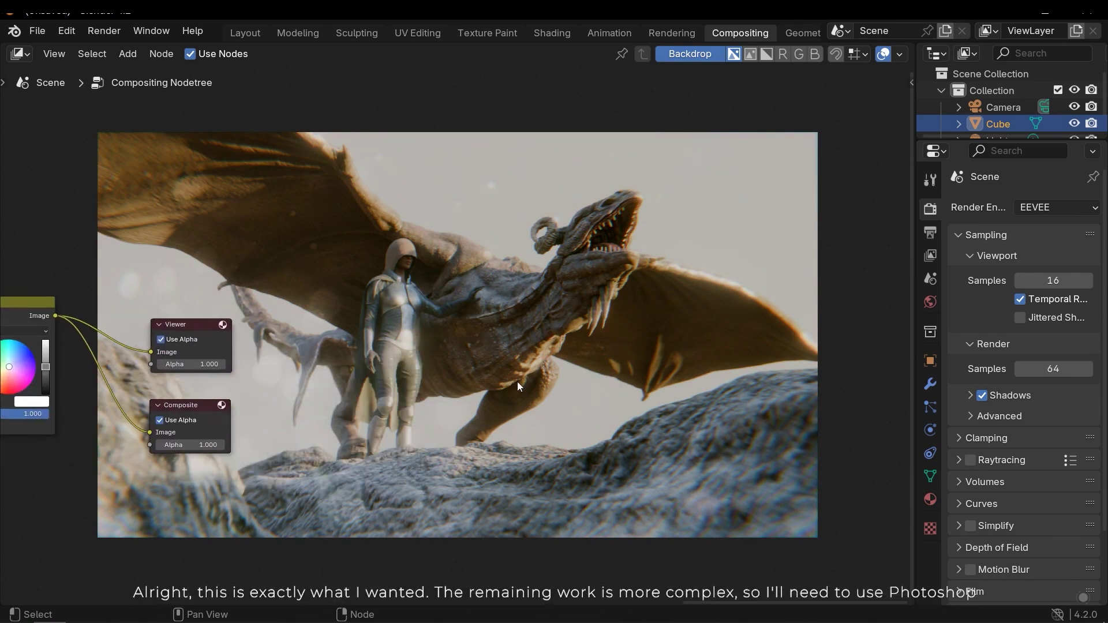
middle_drag(509, 381, 530, 384)
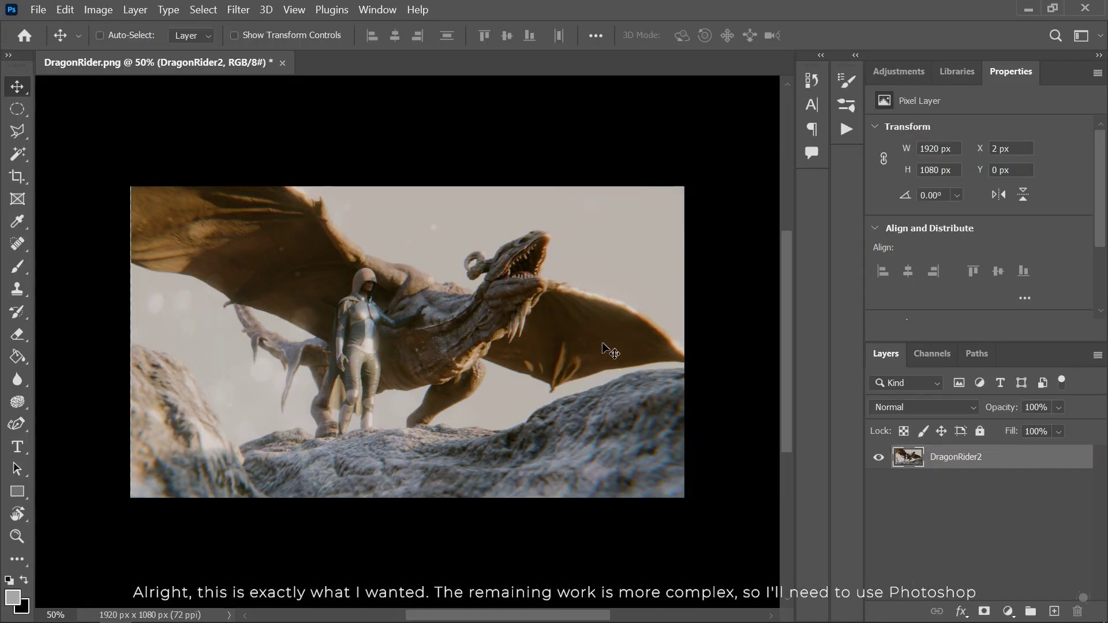
Step: In Photoshop, open the Camera Raw Filter for the DragonRider2 layer of DragonRider.png
alt+scroll(485, 416, up, 2)
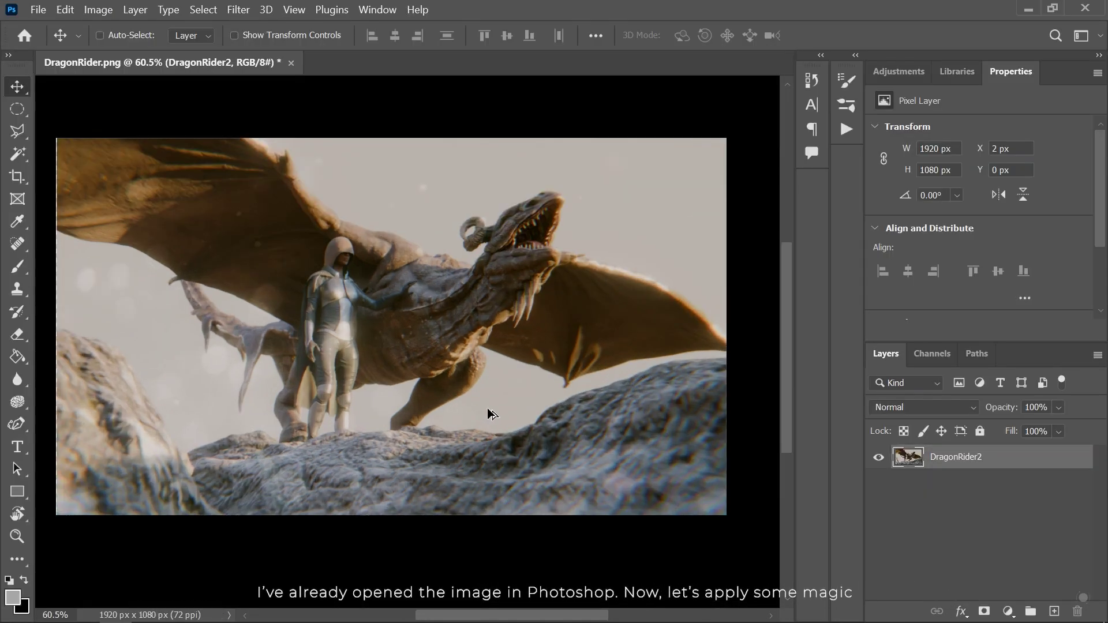
alt+scroll(488, 409, down, 1)
drag(530, 424, 558, 440)
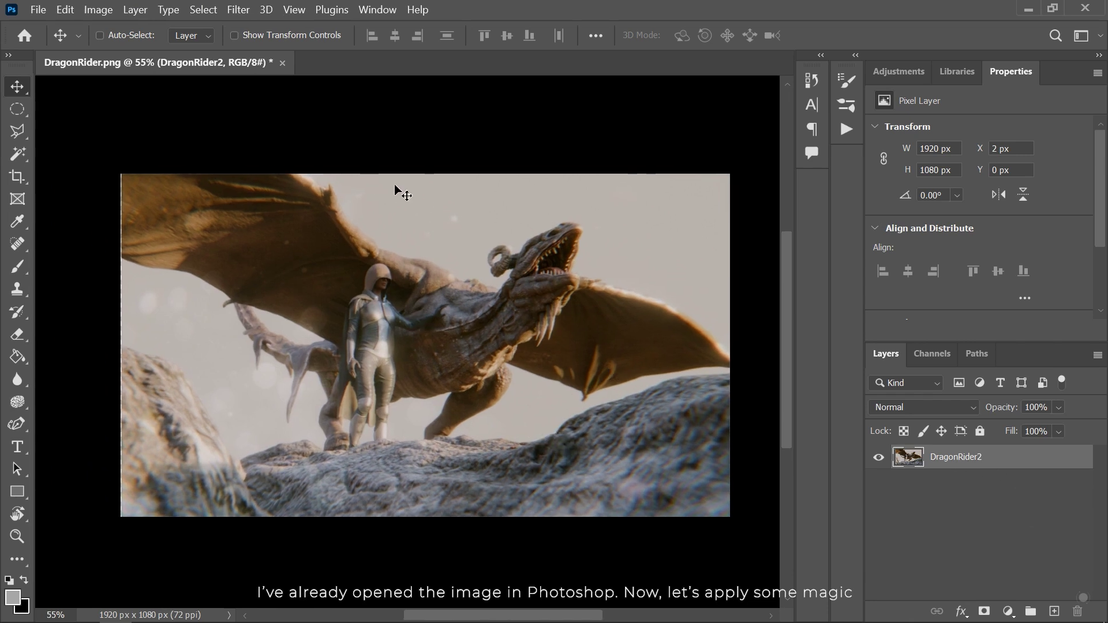
click(246, 12)
click(310, 130)
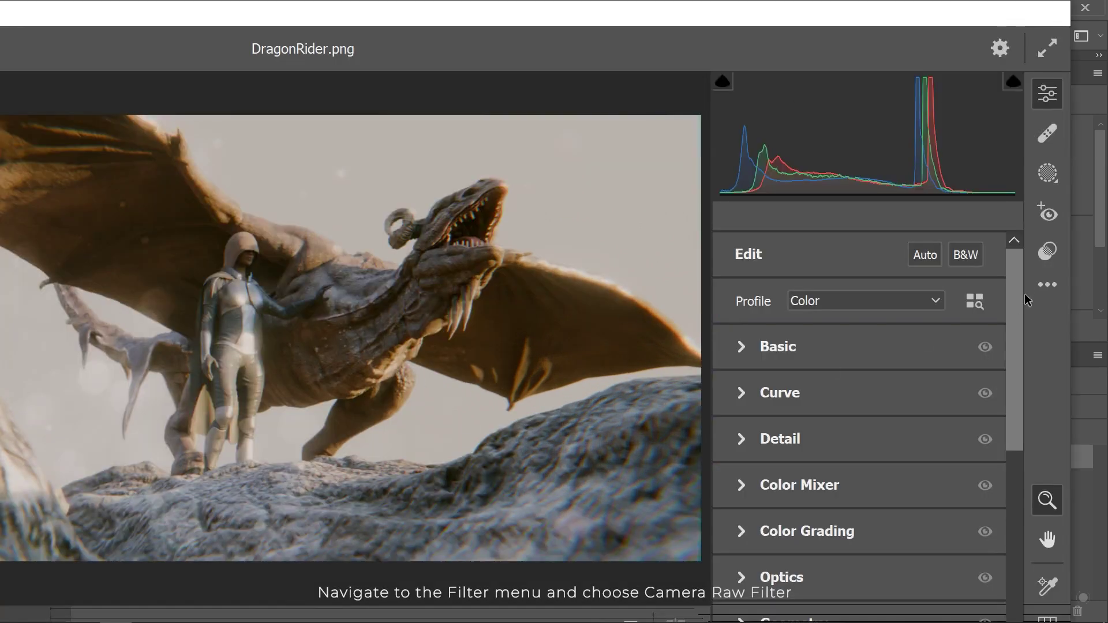
Step: In the Basic adjustments, set Temperature to +2, Tint to -2 and Exposure to +0.15
click(878, 346)
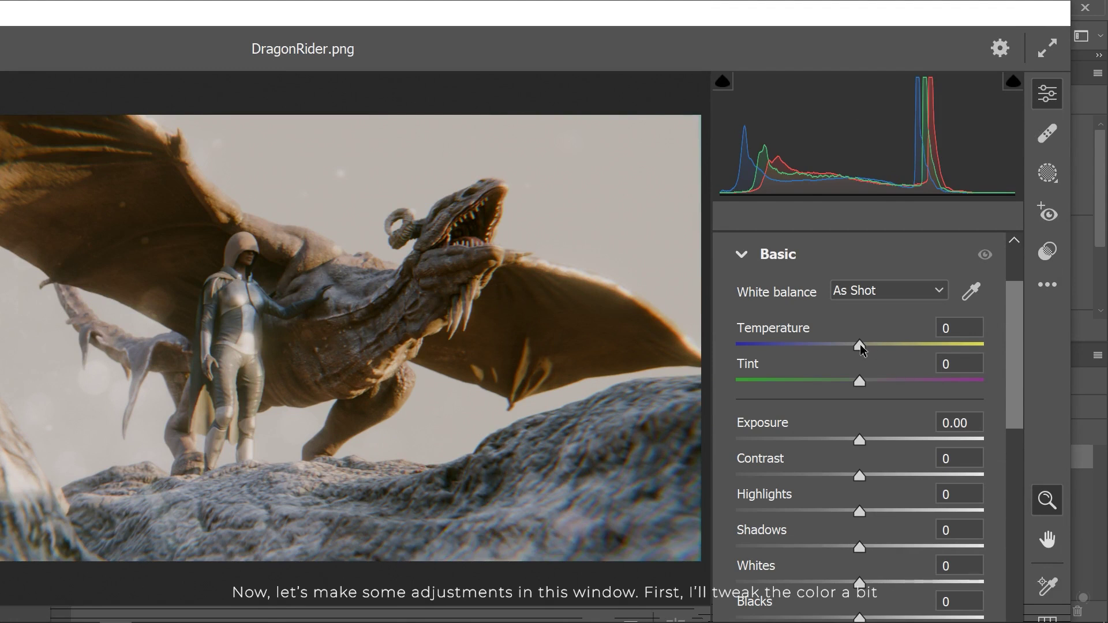
drag(860, 344, 857, 388)
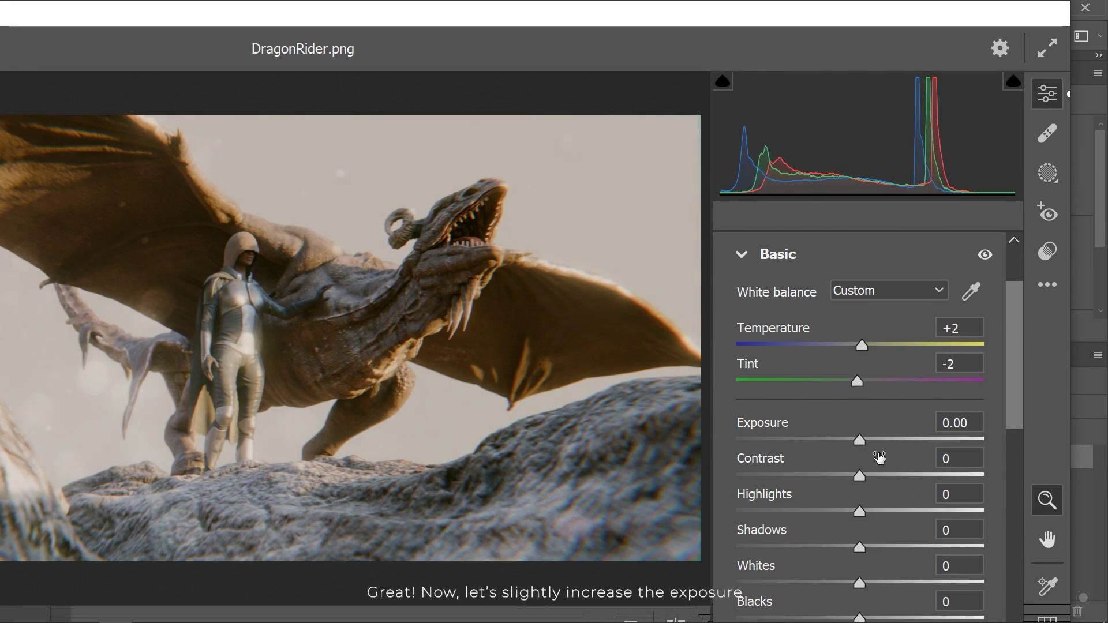
mouse_move(860, 439)
mouse_down()
mouse_move(874, 443)
mouse_move(864, 444)
mouse_up()
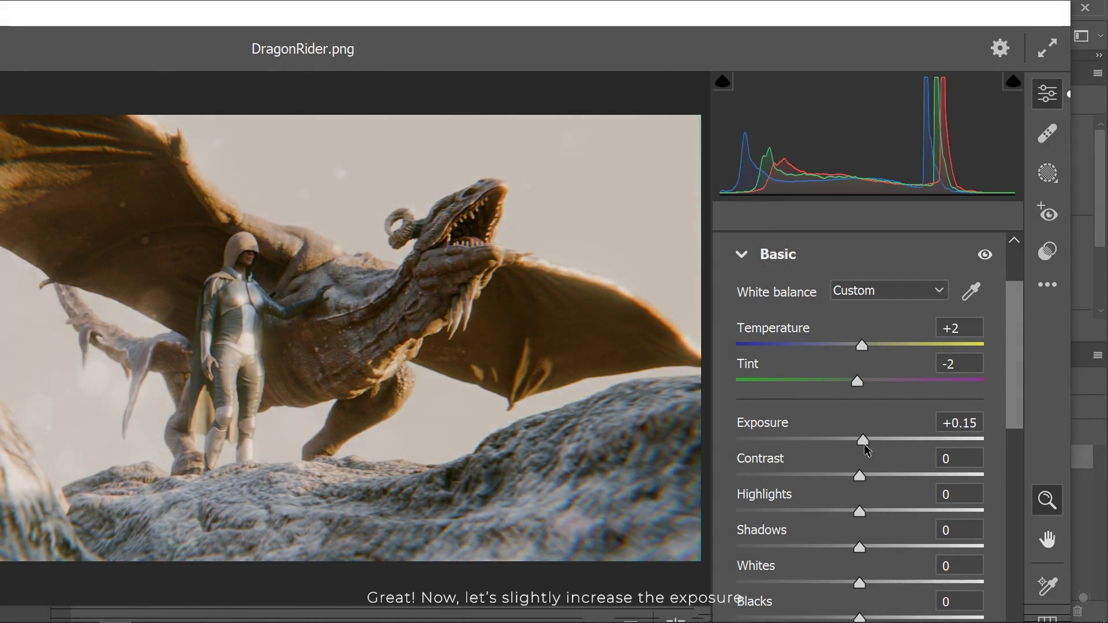
Step: Set Contrast to -5, Highlights to +5, Shadows to +9 and Blacks to +7 in the Basic adjustments
scroll(865, 393, down, 3)
mouse_move(859, 340)
mouse_down()
mouse_move(715, 312)
mouse_move(1014, 330)
mouse_move(852, 331)
mouse_up()
drag(859, 373, 873, 481)
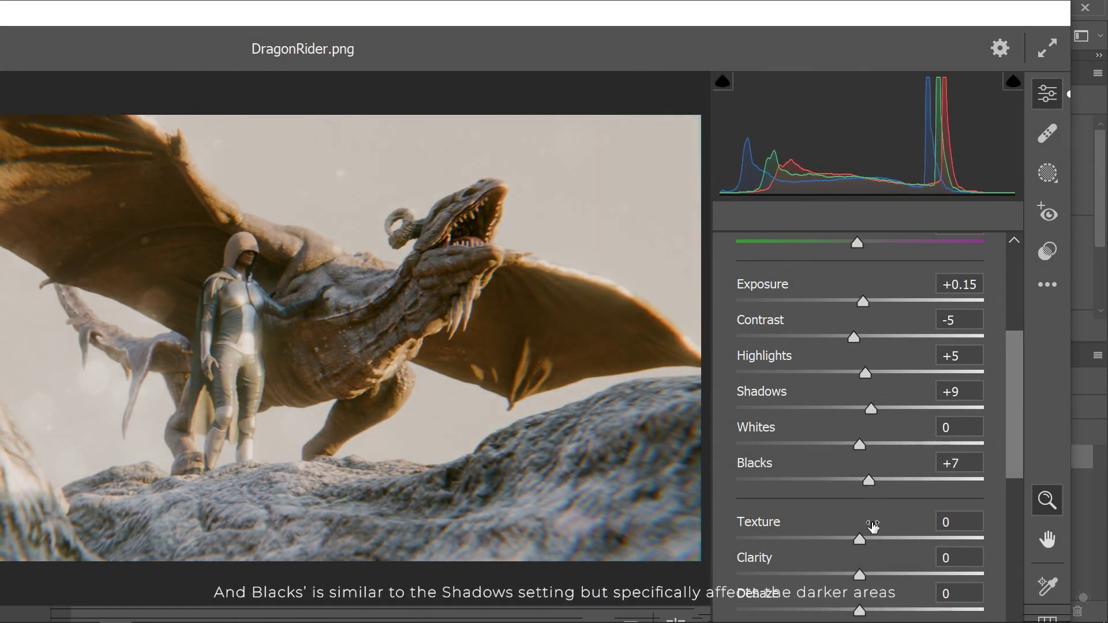
Step: Try a Texture of +91 on the image, reset it to 0, and test the Vibrance adjustment
scroll(872, 526, down, 5)
scroll(860, 390, up, 3)
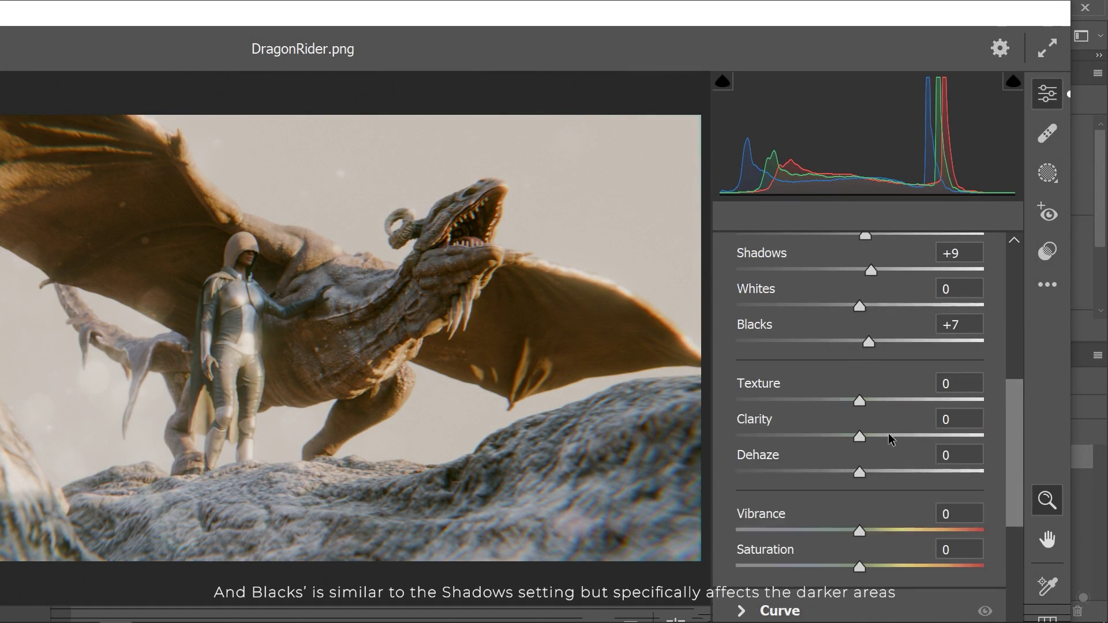
drag(860, 401, 973, 403)
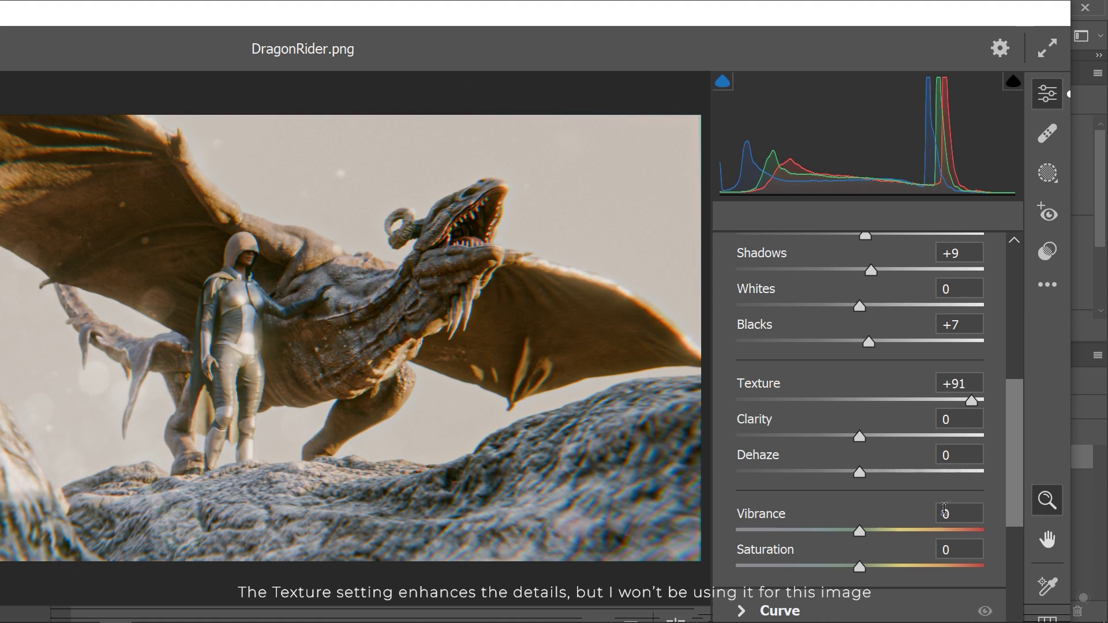
drag(933, 403, 860, 400)
double_click(860, 403)
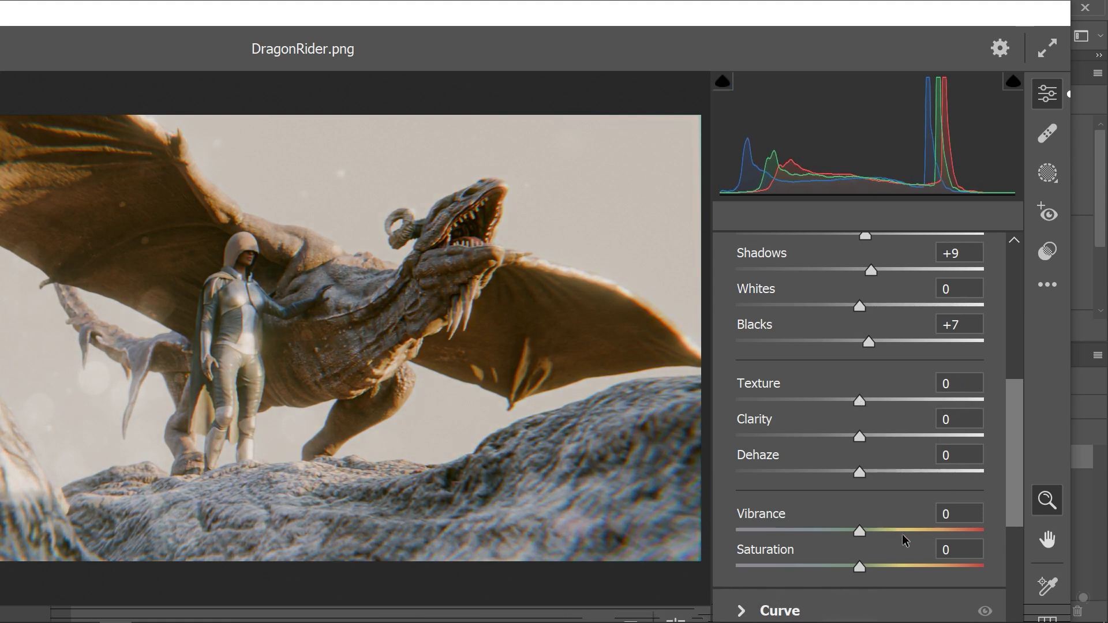
scroll(902, 539, down, 3)
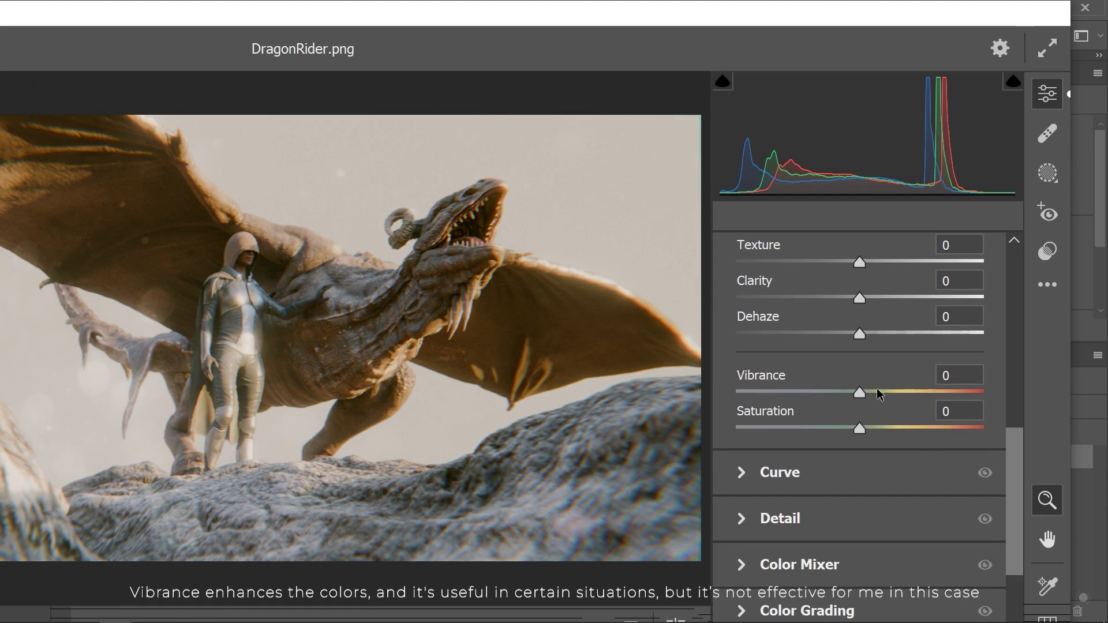
mouse_move(858, 393)
mouse_down()
mouse_move(984, 394)
mouse_move(860, 395)
mouse_up()
Step: Add film grain in the Effects settings with an amount of 10
scroll(858, 415, down, 3)
click(837, 581)
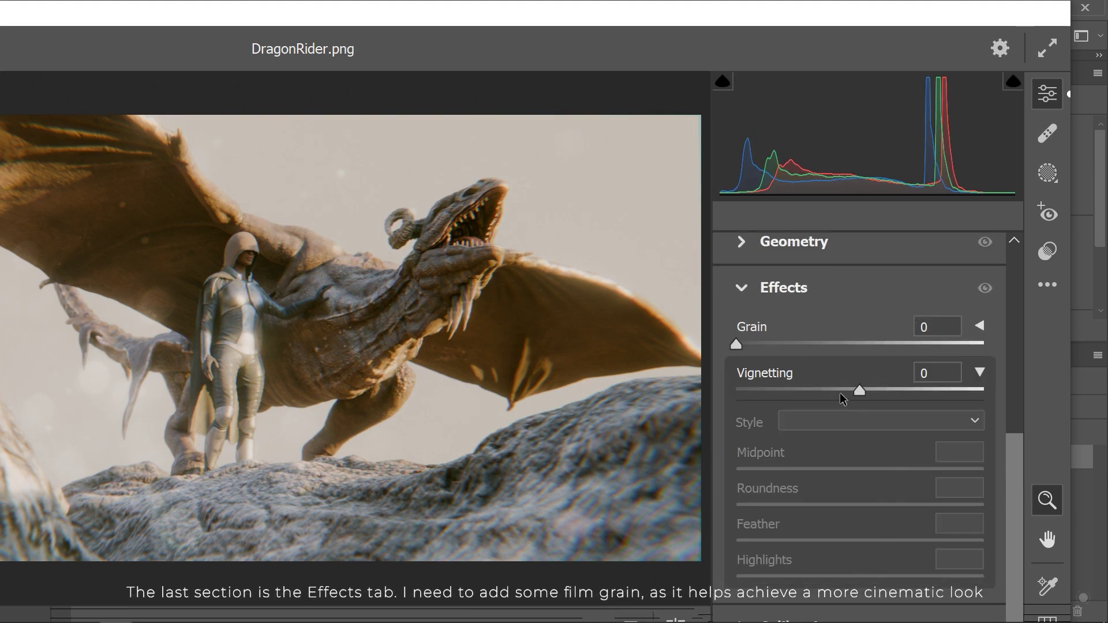
drag(761, 348, 889, 358)
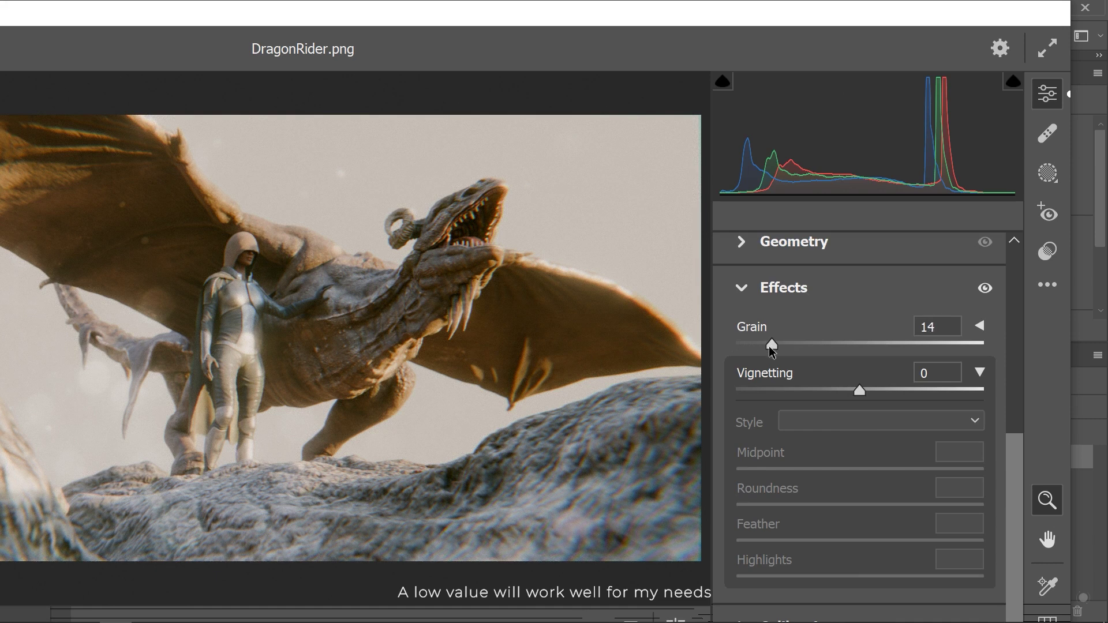
mouse_move(770, 346)
mouse_down()
mouse_move(732, 339)
mouse_move(781, 352)
mouse_move(761, 350)
mouse_up()
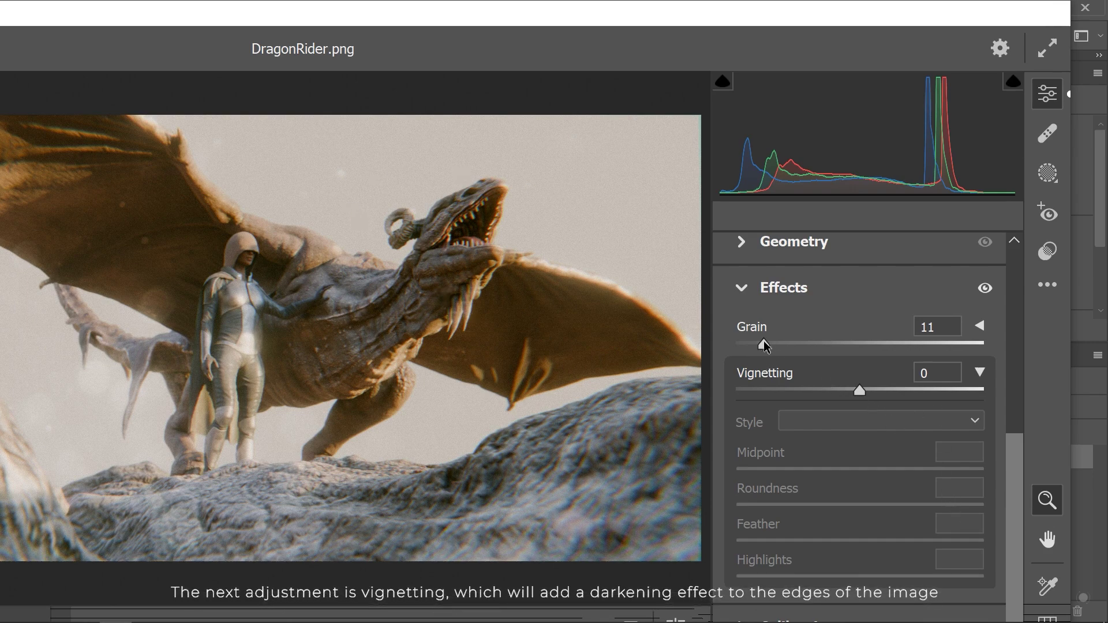
drag(763, 345, 760, 344)
Step: Darken the image edges with a Vignetting of -31 and reduce the Grain to 9
drag(859, 390, 809, 390)
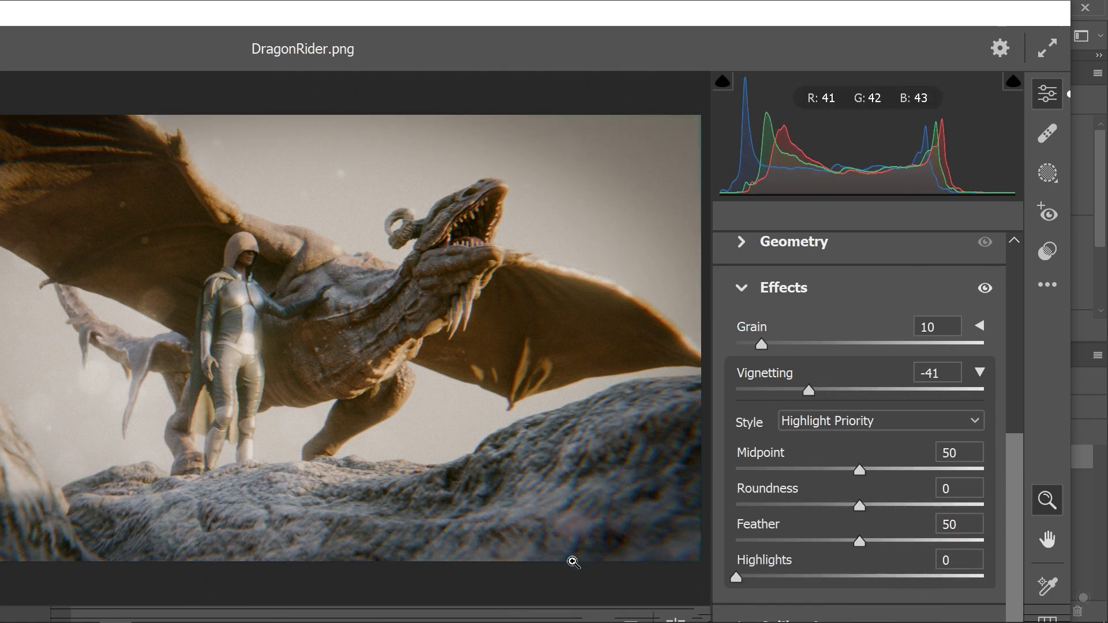
mouse_move(808, 390)
mouse_down()
mouse_move(871, 391)
mouse_move(821, 393)
mouse_up()
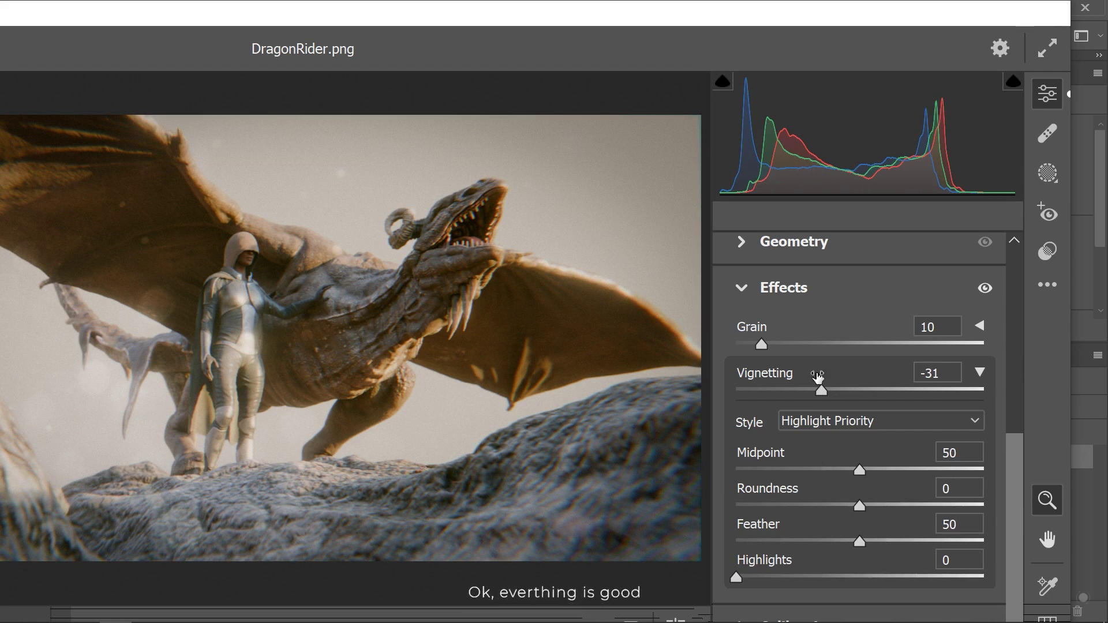
click(760, 344)
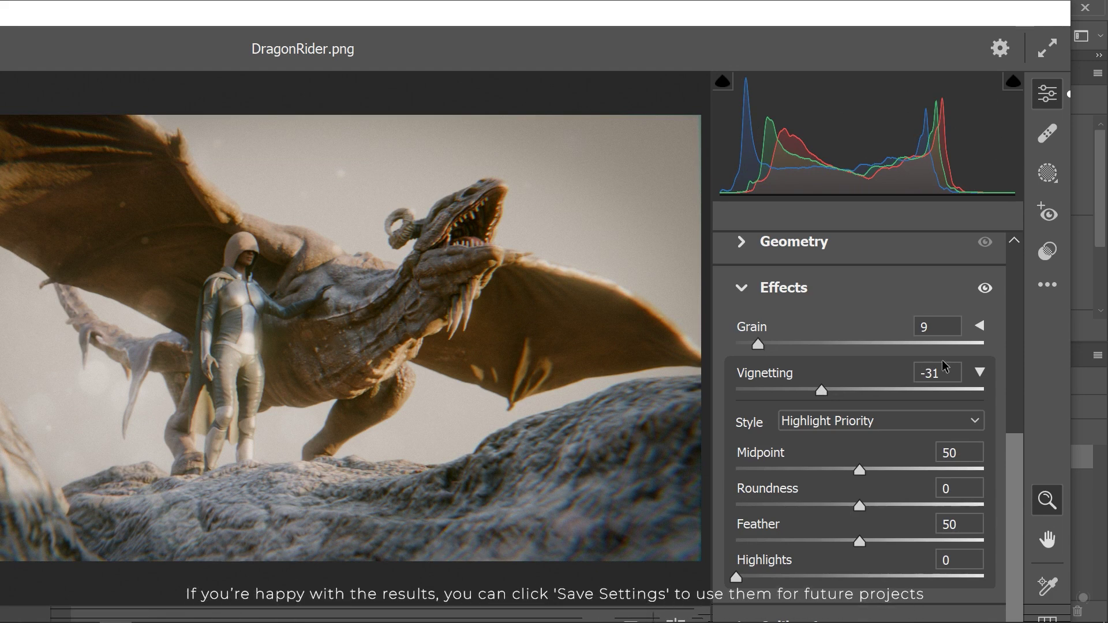
Step: Start creating a preset from the current Camera Raw adjustments and apply the filter to the DragonRider2 layer
click(1046, 284)
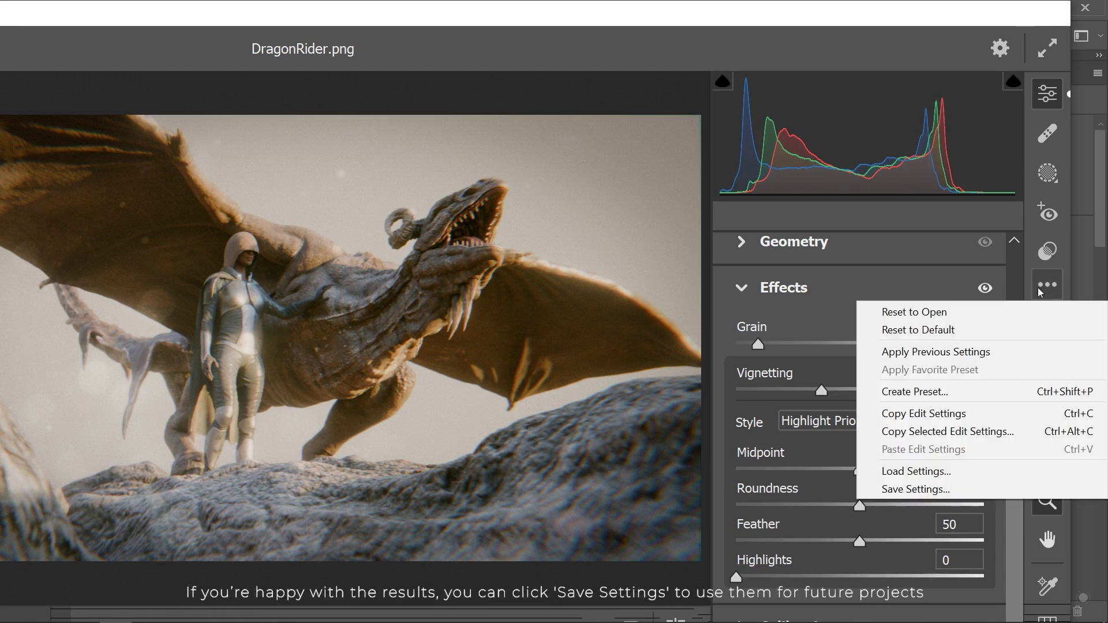
click(934, 392)
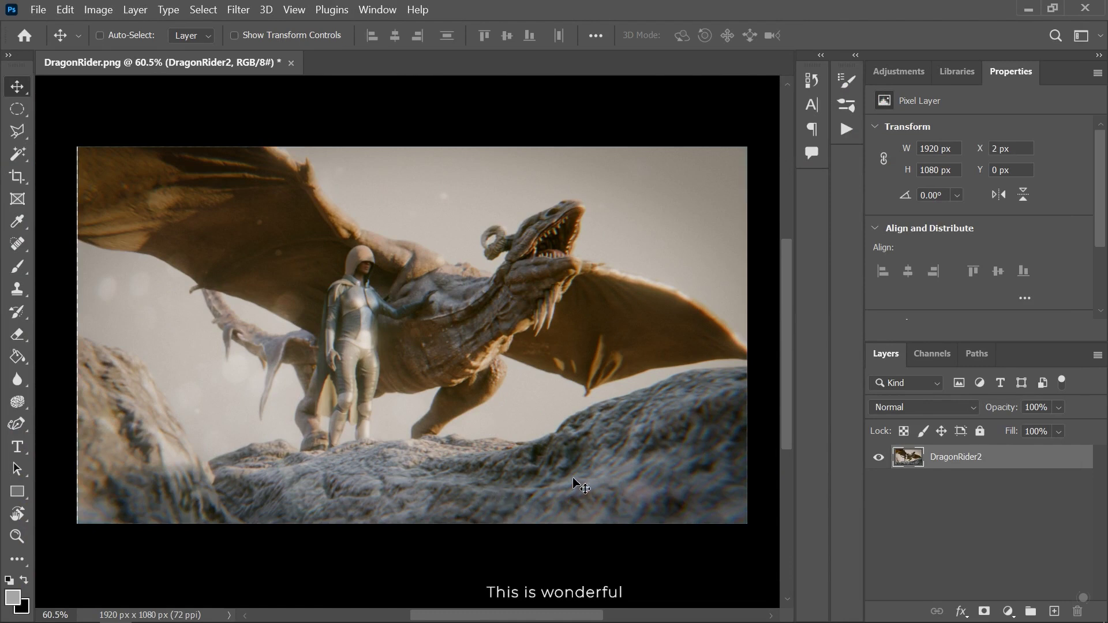
key(ctrl+slash)
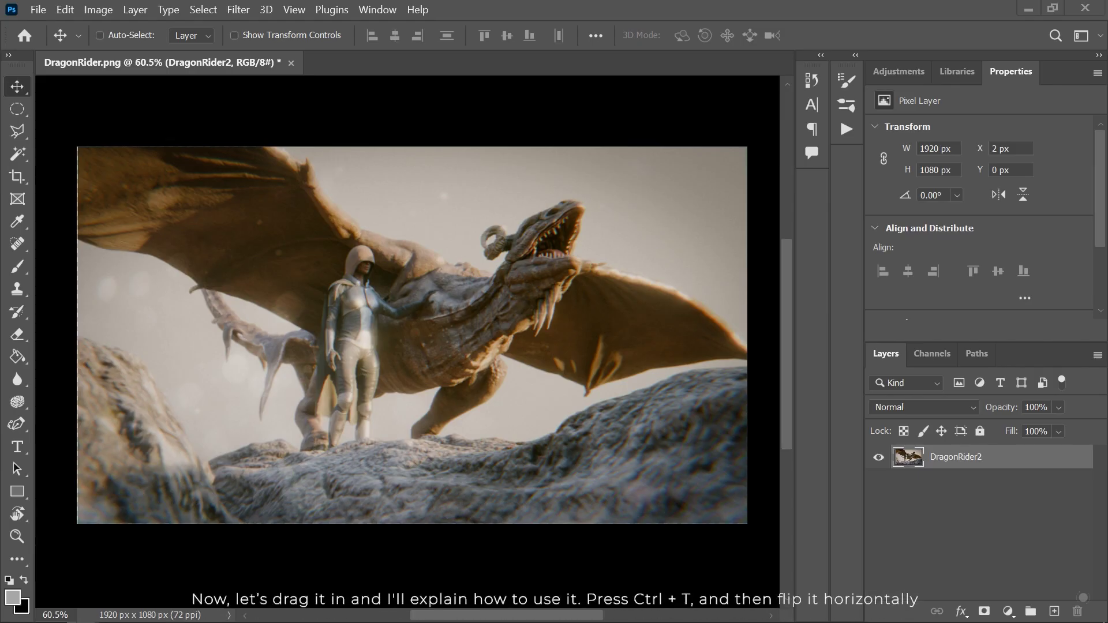
Step: Place Dust.png over the dragon render as a new layer and flip it horizontally
drag(1107, 333, 479, 362)
key(Return)
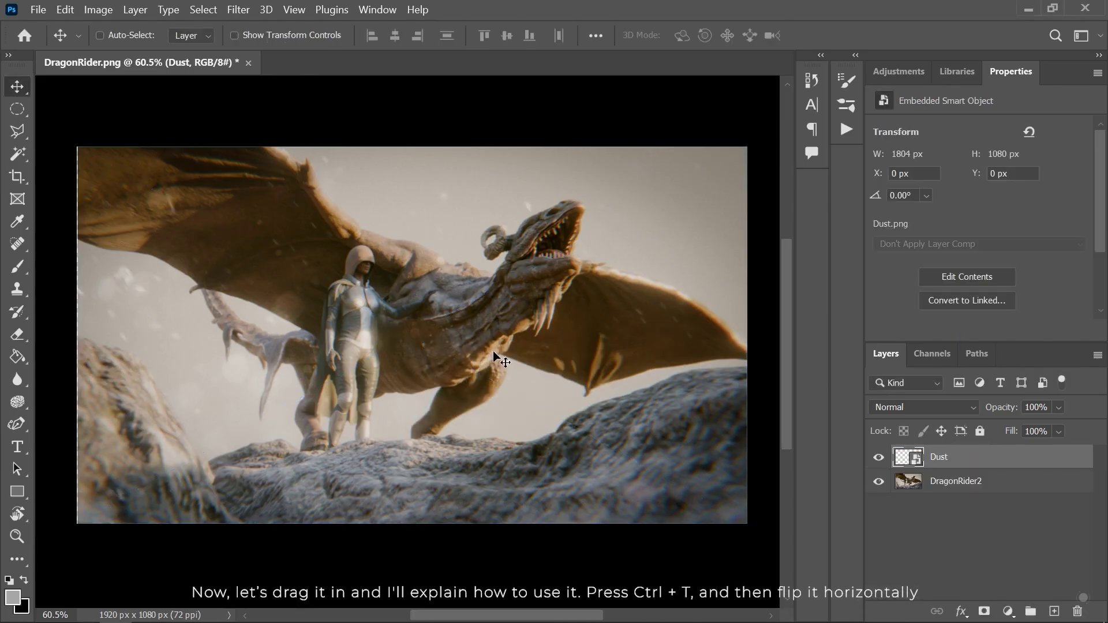
key(ctrl+t)
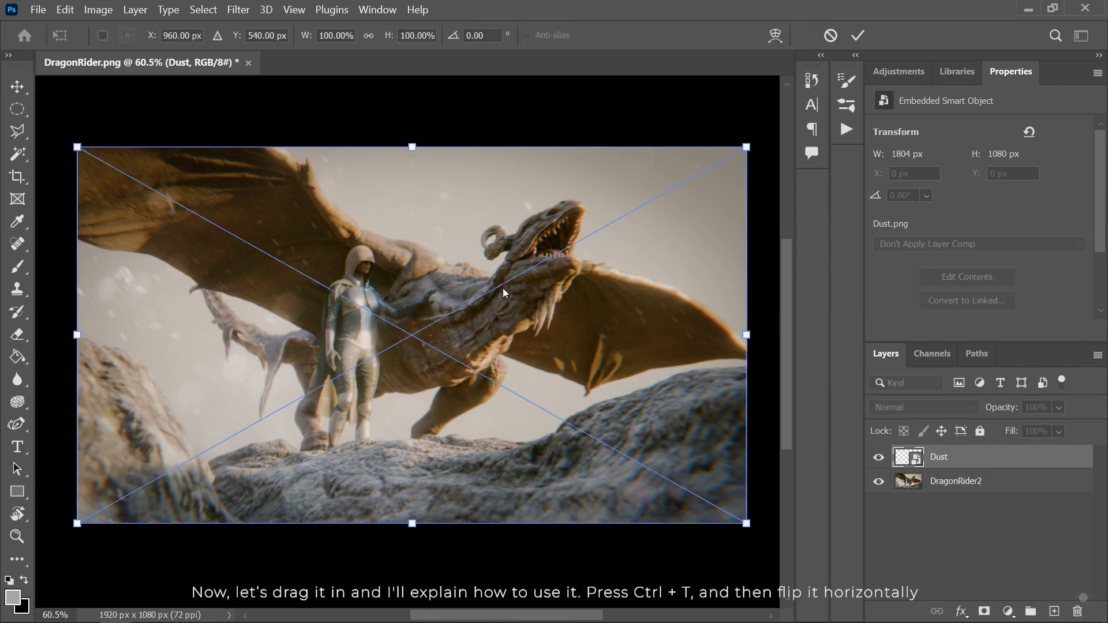
right_click(503, 278)
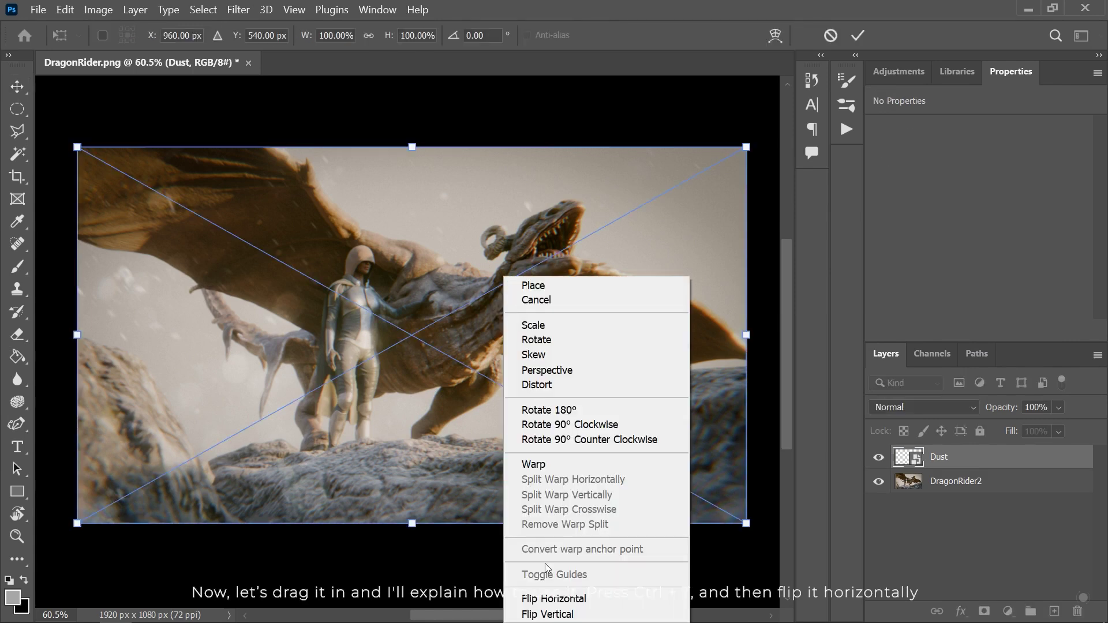
click(554, 599)
key(Return)
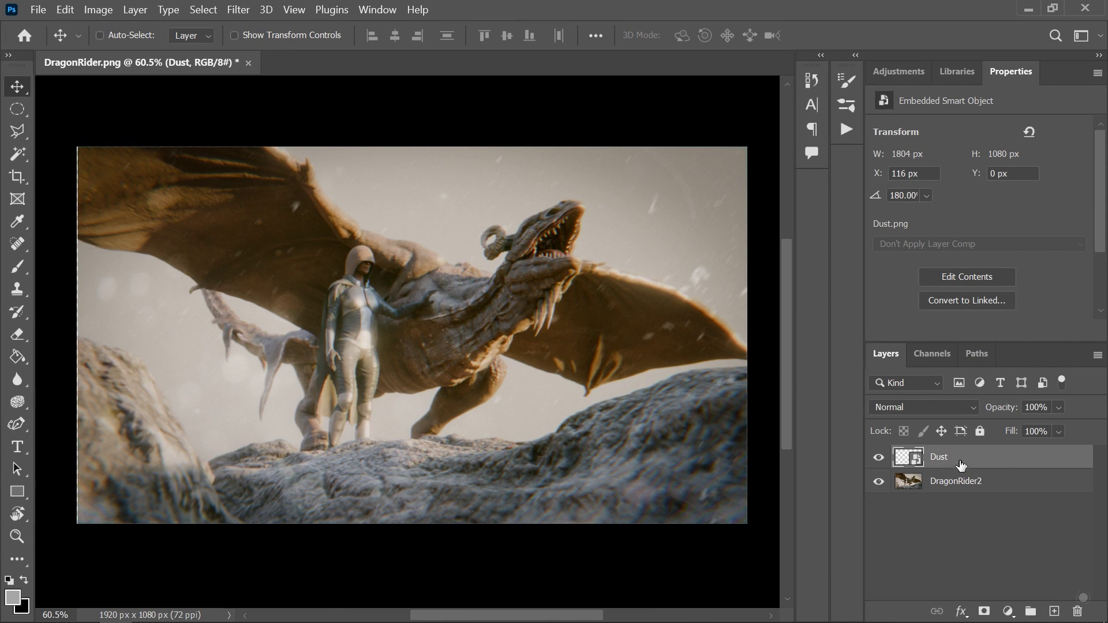
Step: Add a layer mask to the Dust layer and test hiding and restoring particles over the dragon's wing with the Brush tool
click(984, 611)
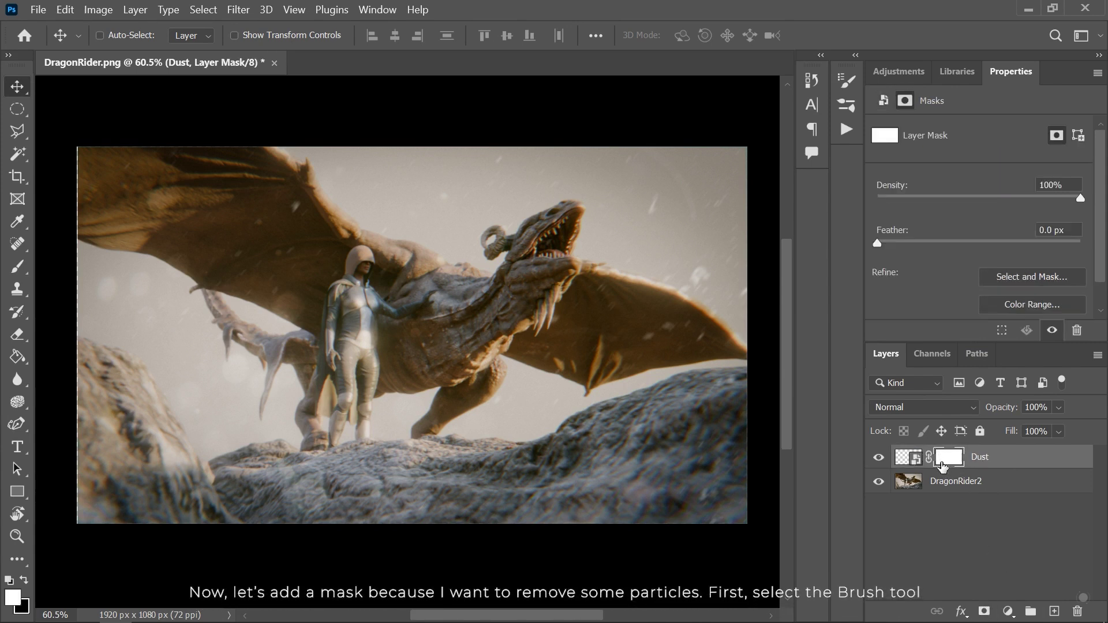
click(16, 267)
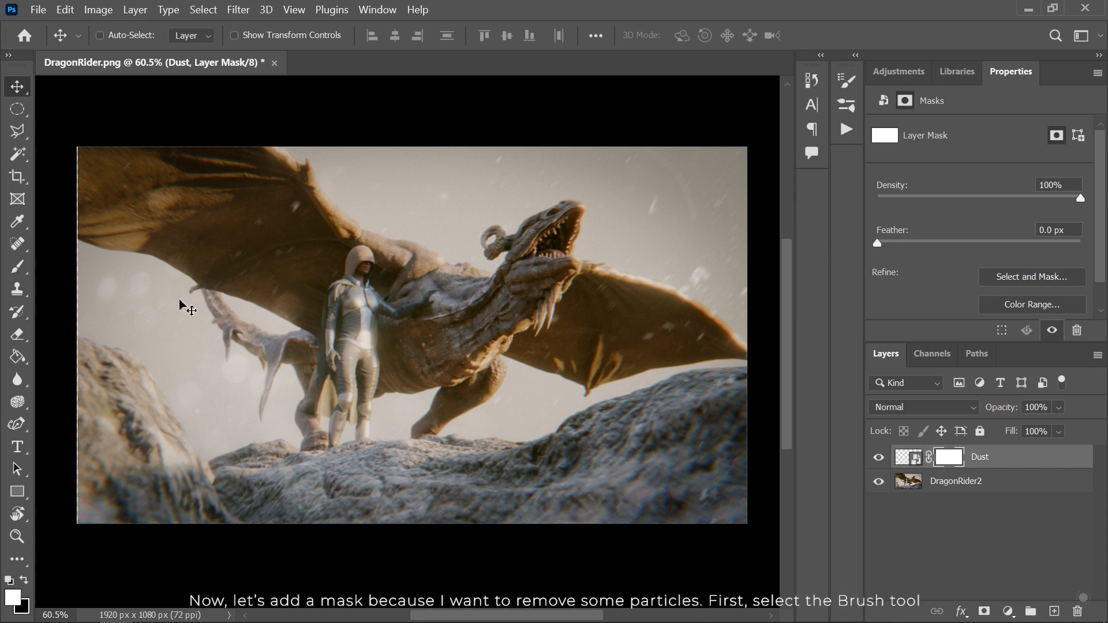
alt+right_drag(583, 304, 615, 306)
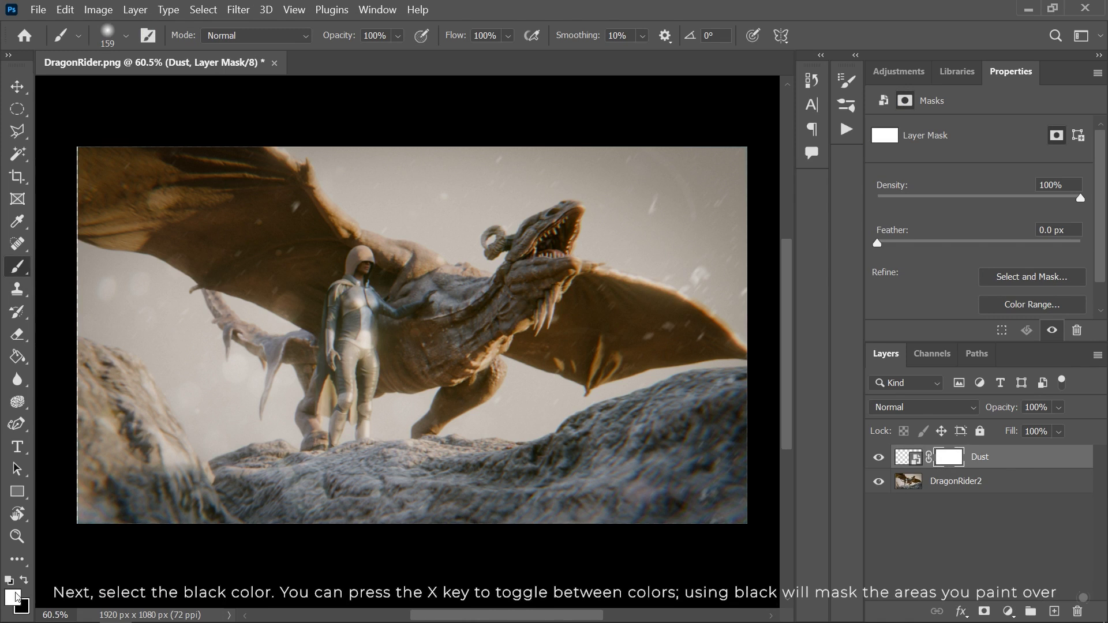
key(x)
mouse_move(607, 296)
mouse_down()
mouse_move(663, 324)
mouse_move(623, 337)
mouse_up()
key(x)
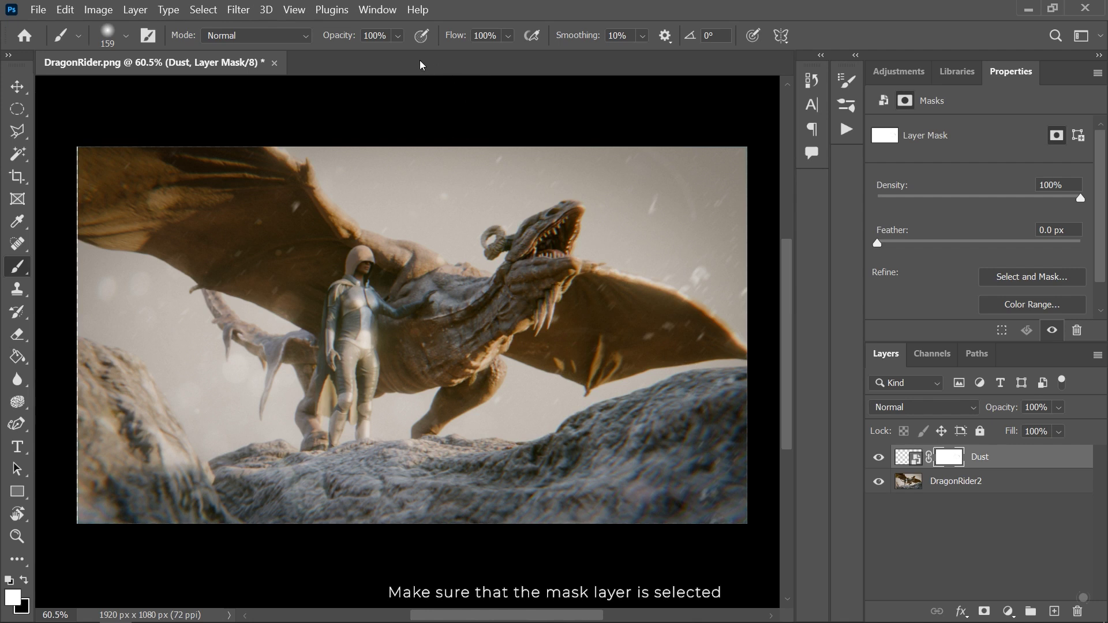
Step: Set the brush opacity to 43% and paint black on the Dust layer's mask to fade unwanted particles
click(397, 39)
drag(390, 56, 381, 56)
key(x)
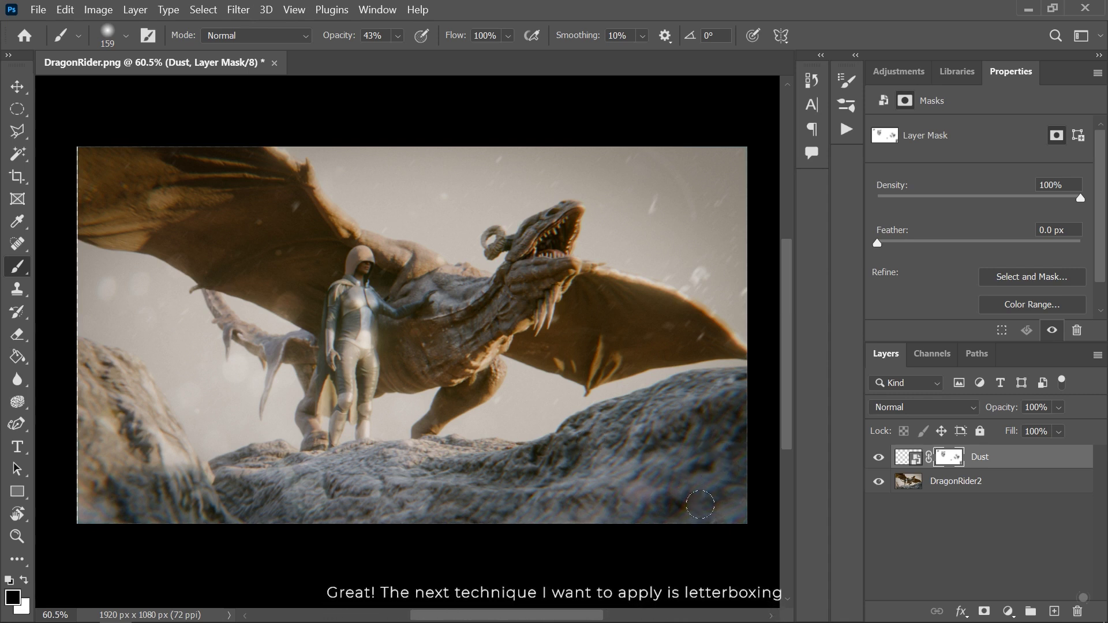
alt+right_drag(649, 497, 661, 506)
key(v)
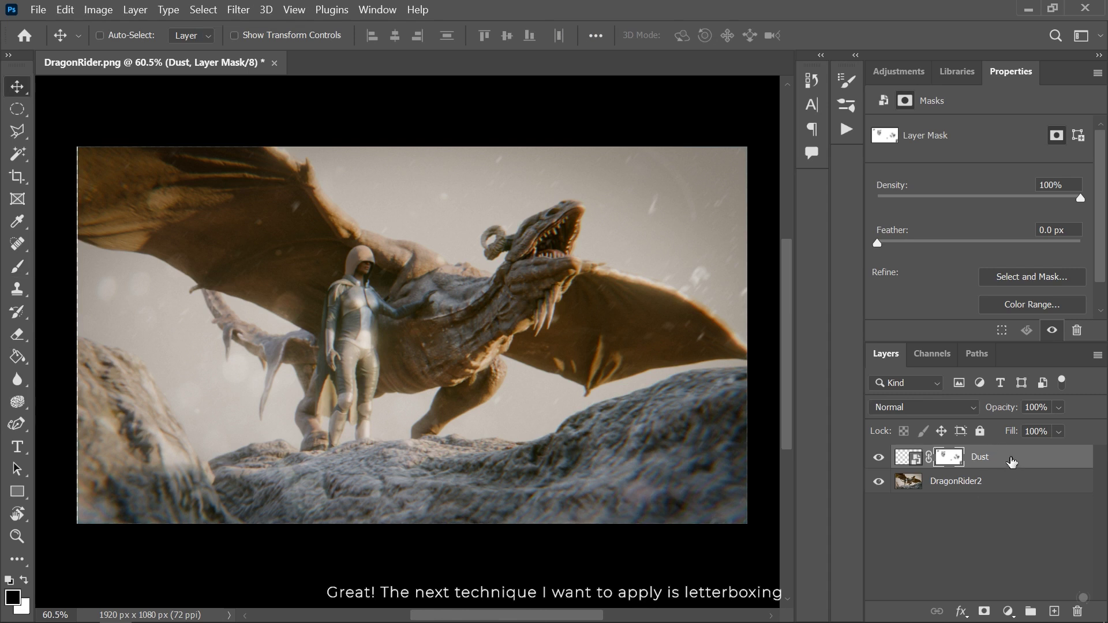
Step: Add a new layer above Dust and select a rectangular strip of 1920 by 83 px along the image's upper edge
click(1053, 611)
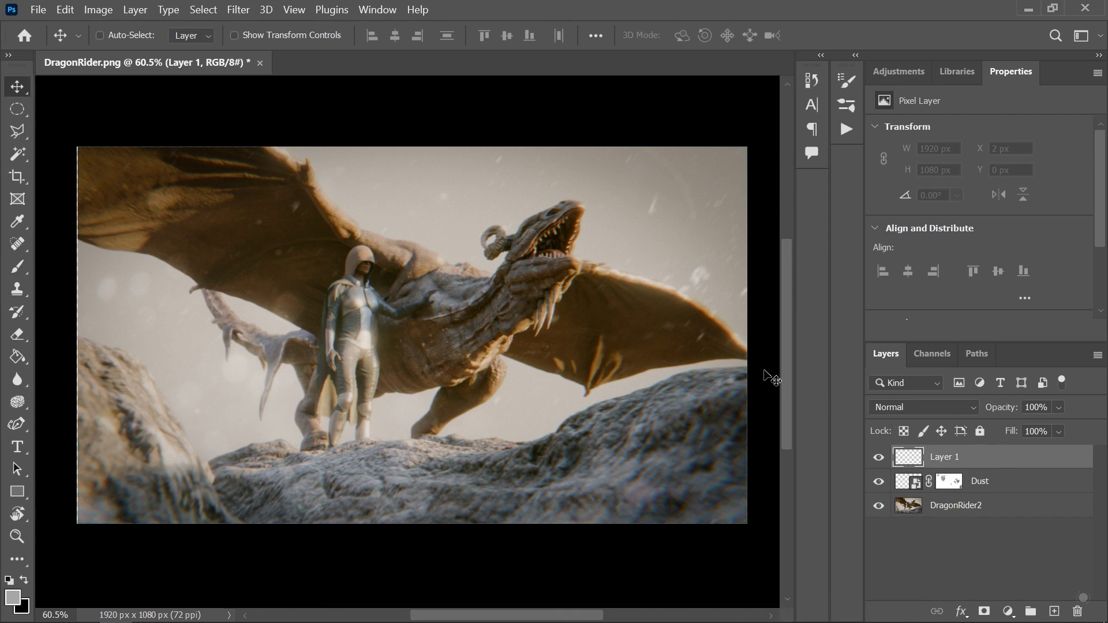
key(m)
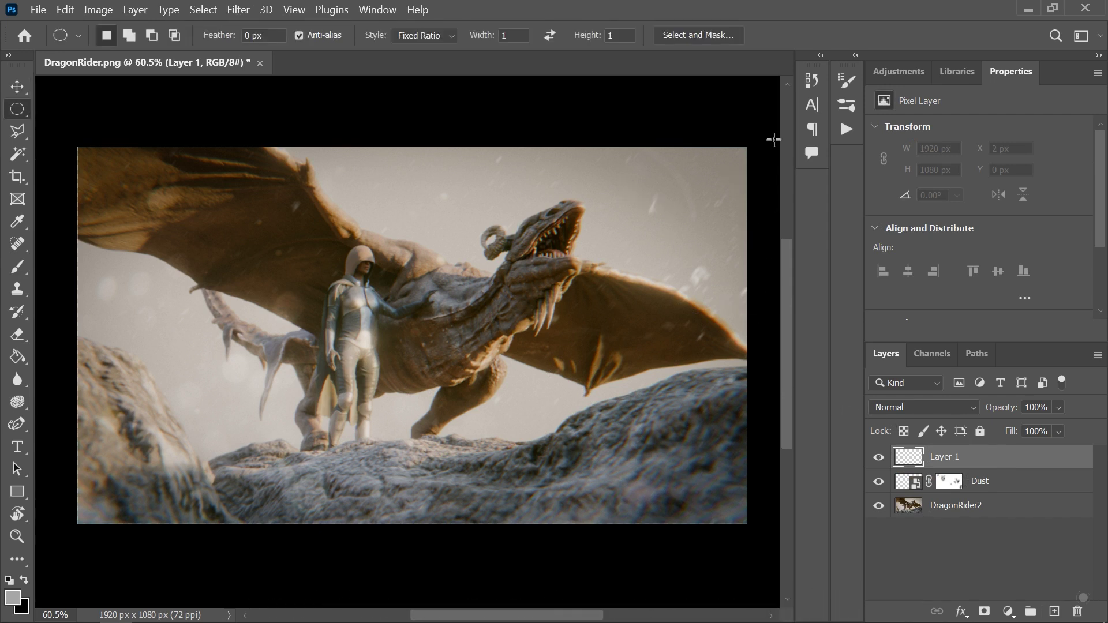
drag(767, 119, 720, 166)
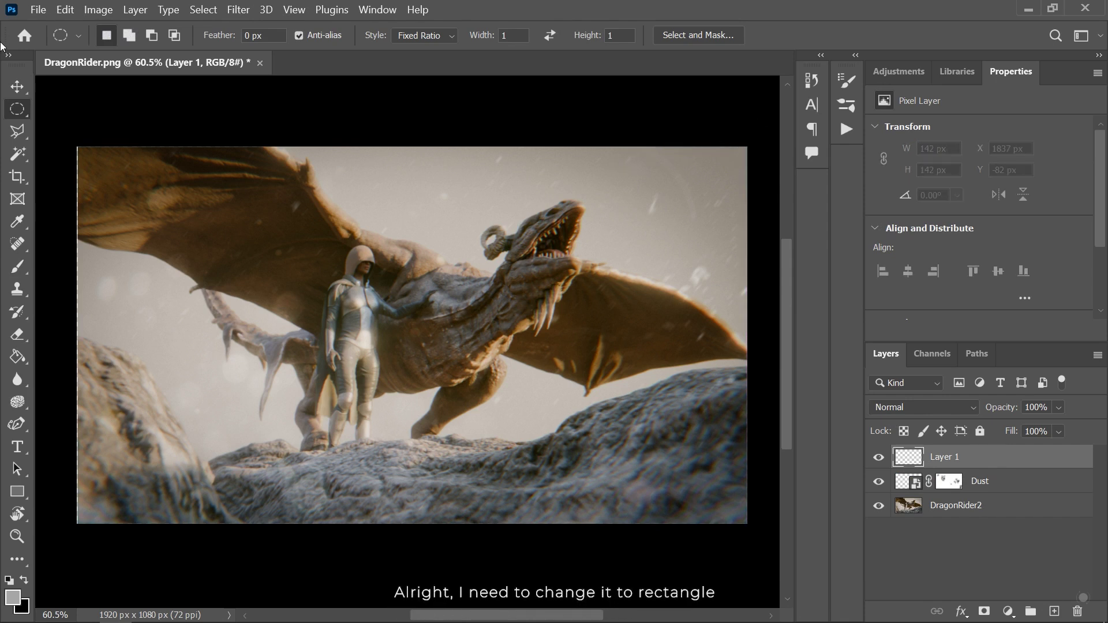
right_click(20, 113)
click(84, 109)
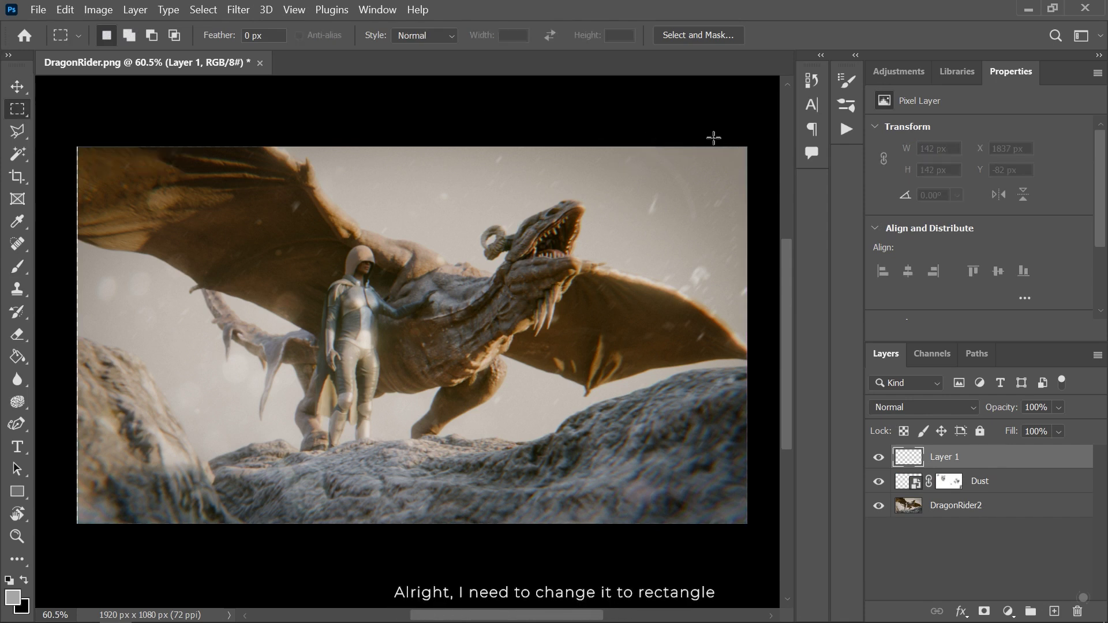
drag(752, 128, 64, 175)
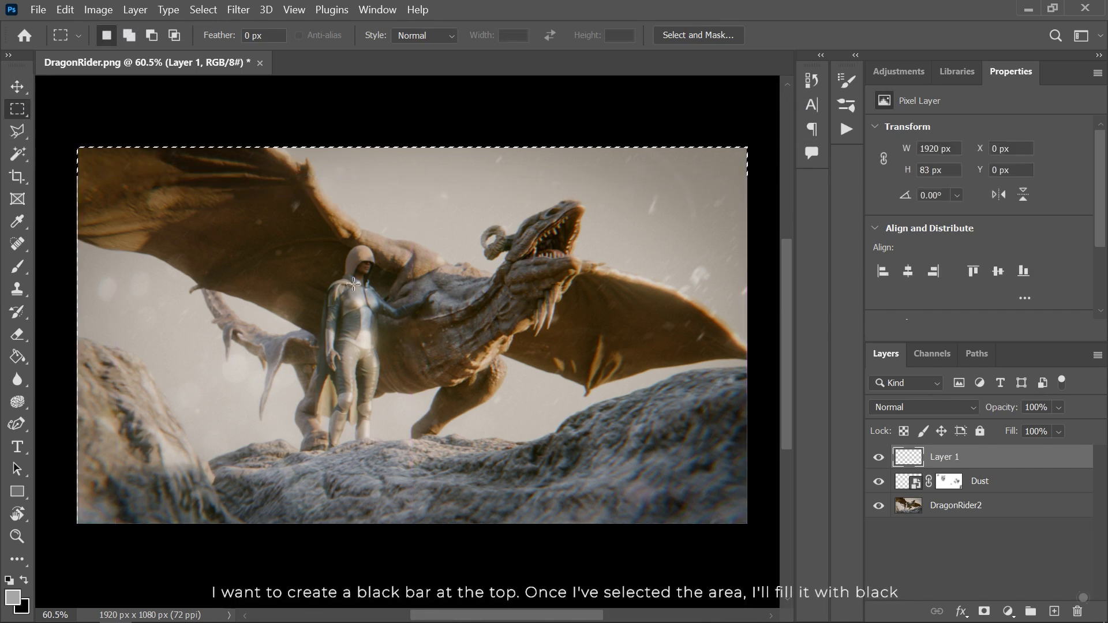
Step: Fill the selected strip on Layer 1 with black (000000) using the Paint Bucket tool, and clear the selection
drag(393, 290, 413, 293)
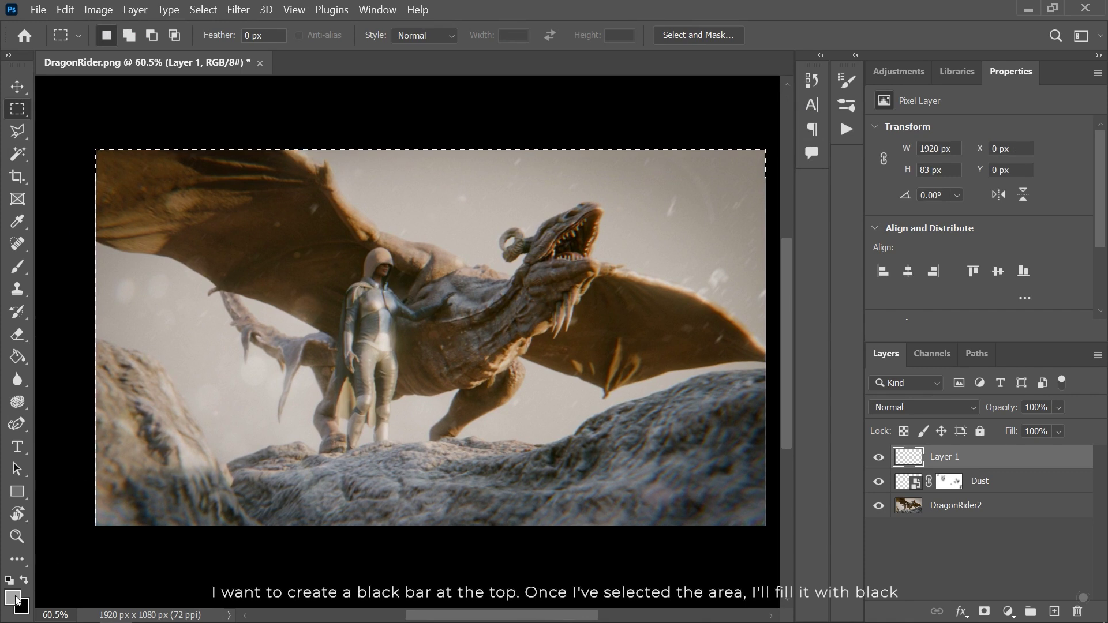
key(x)
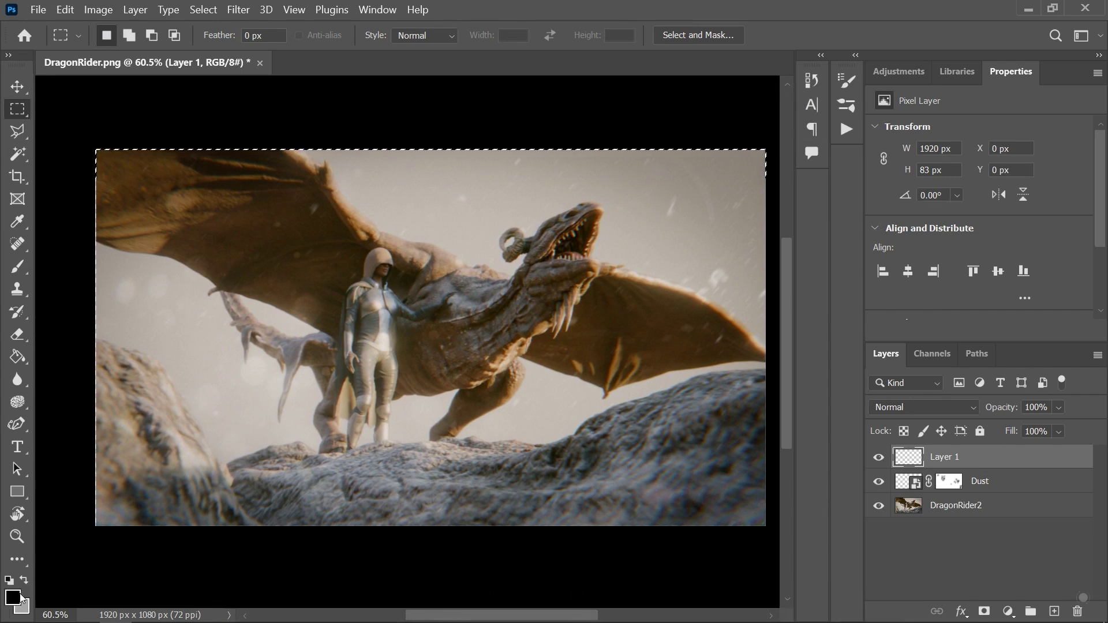
click(16, 602)
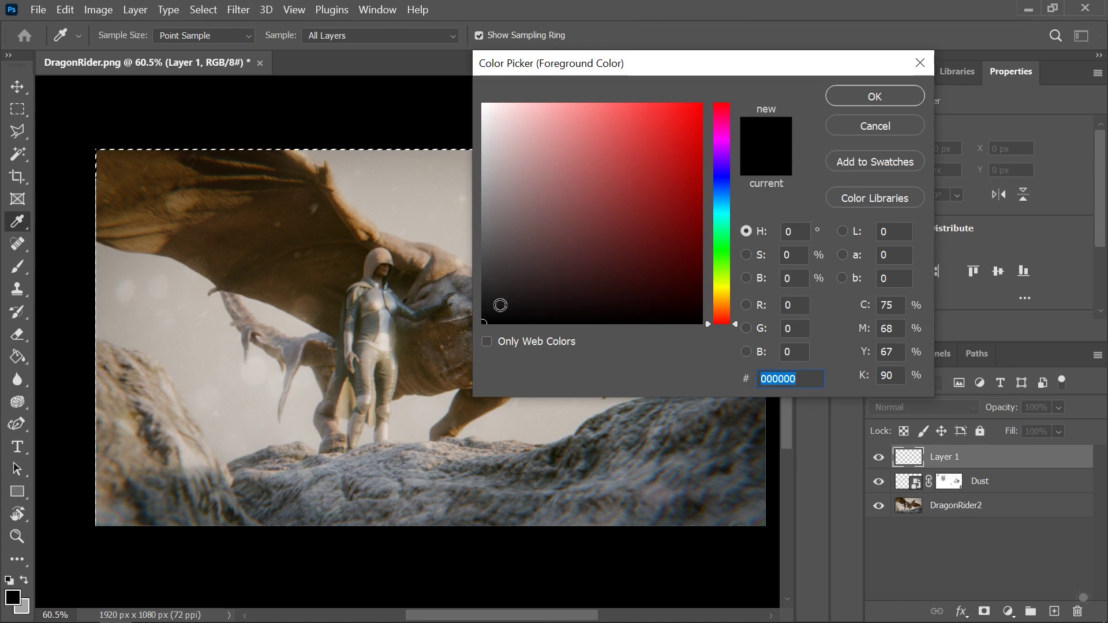
click(875, 96)
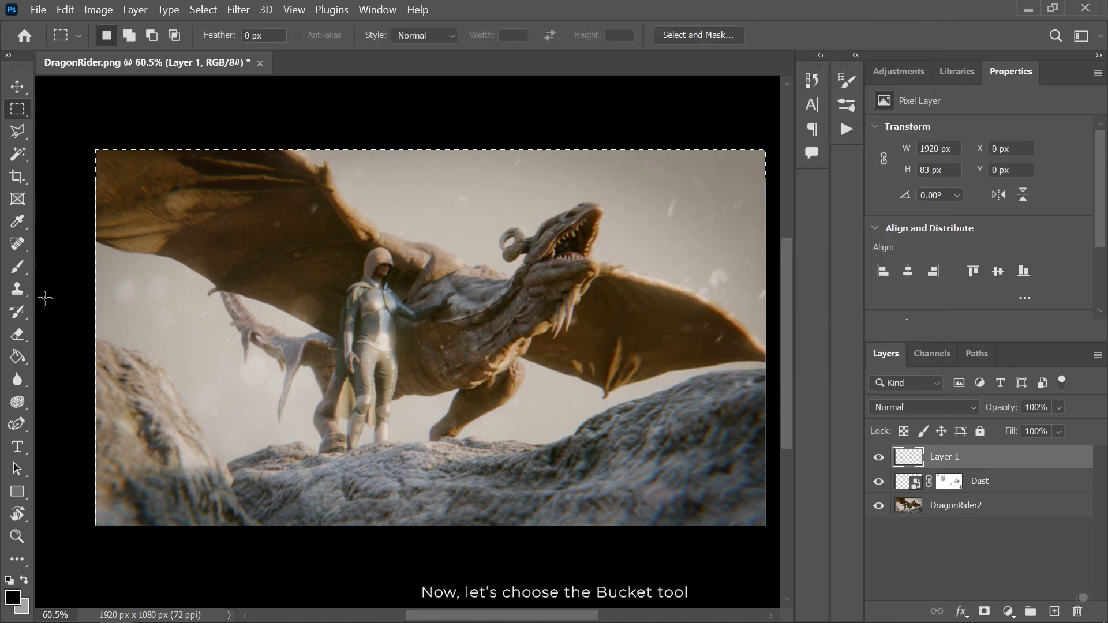
click(18, 357)
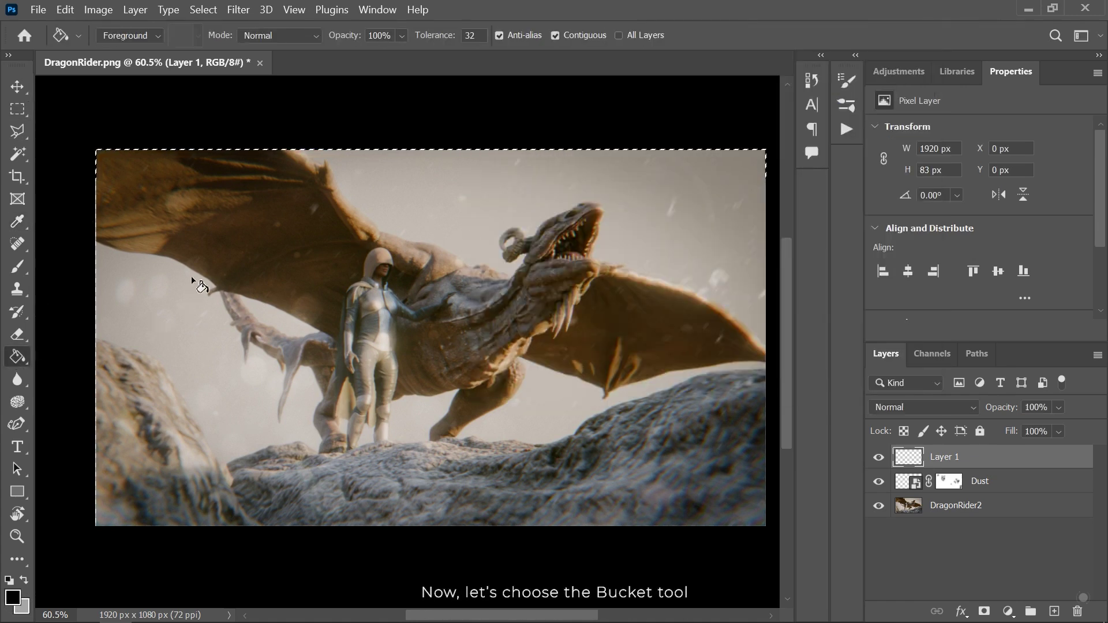
click(306, 173)
key(m)
click(580, 220)
Step: Duplicate the black bar and place the copy along the image's lower edge, at Y 997 px
key(v)
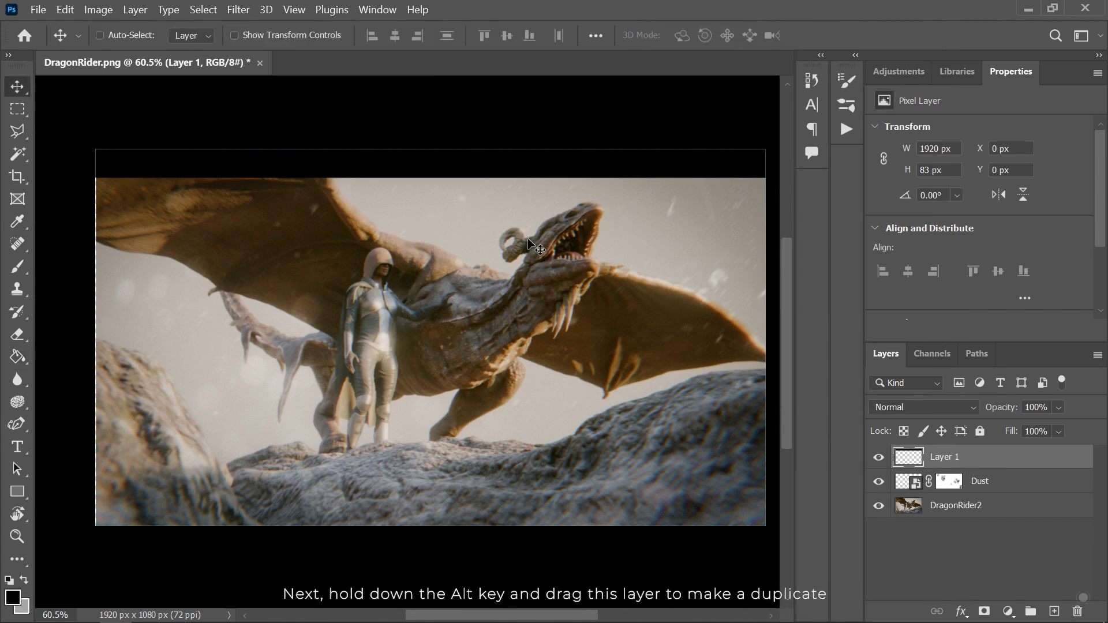
alt+drag(514, 171, 514, 519)
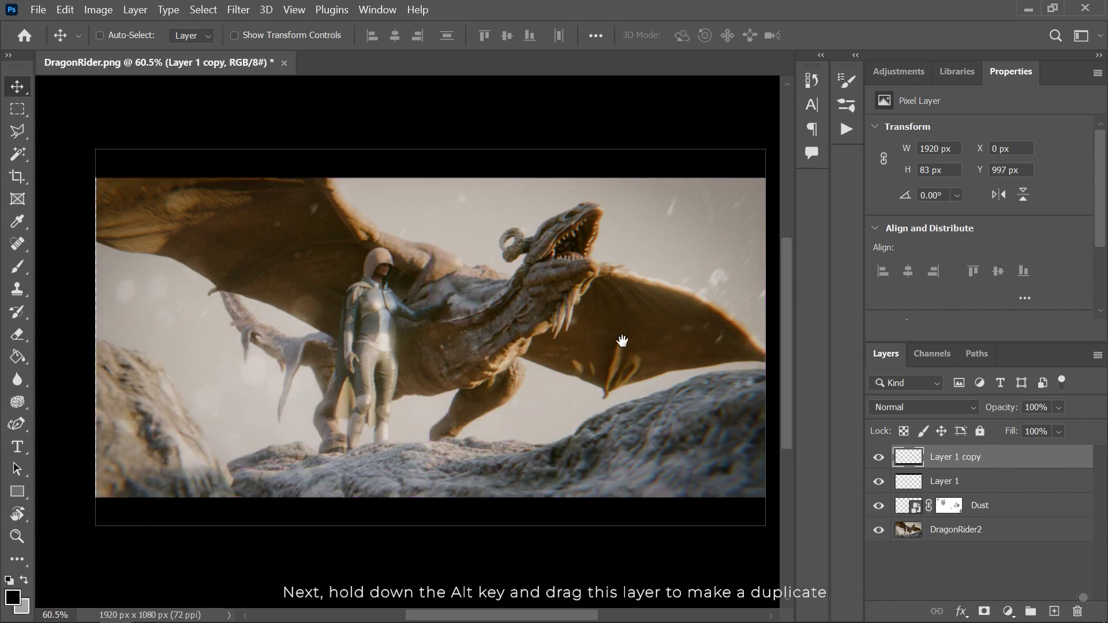
drag(622, 341, 541, 359)
alt+scroll(583, 328, down, 5)
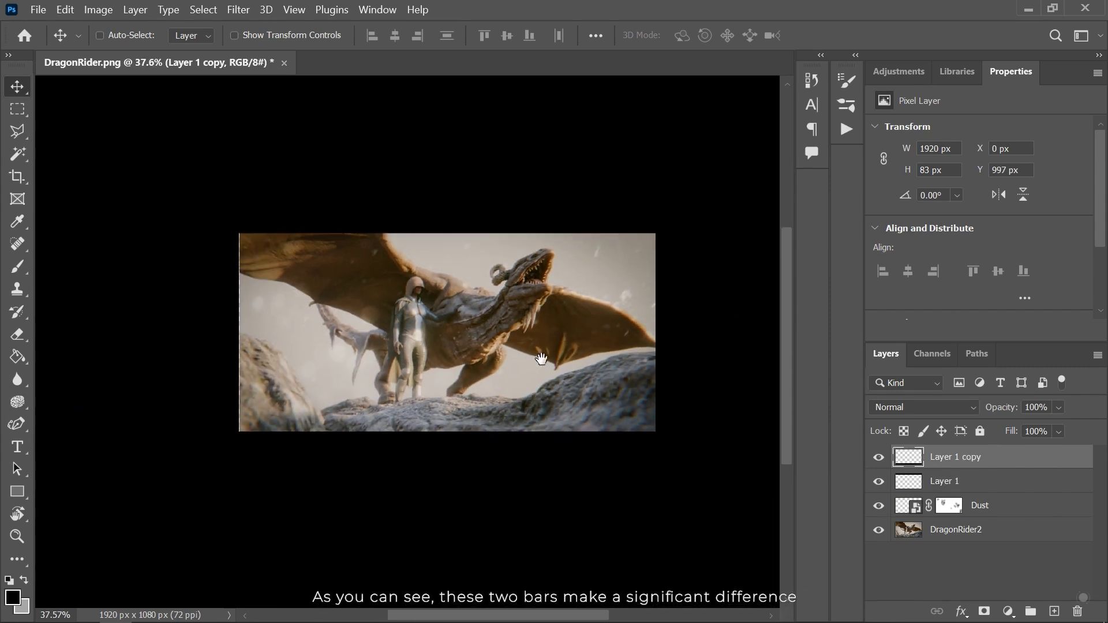
alt+scroll(519, 346, up, 2)
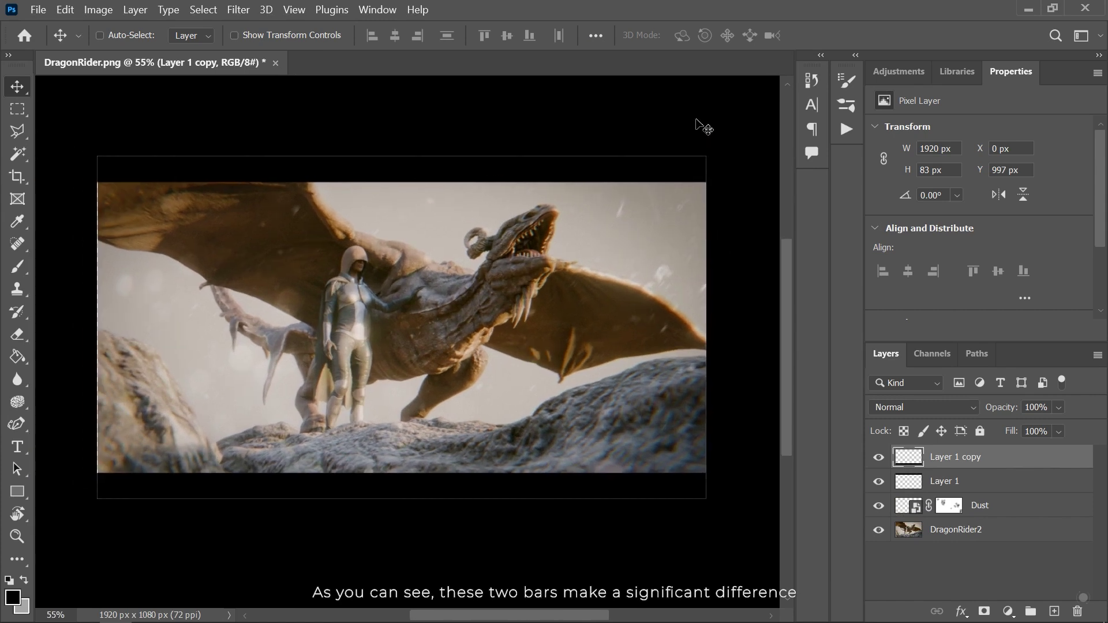
alt+scroll(322, 324, up, 1)
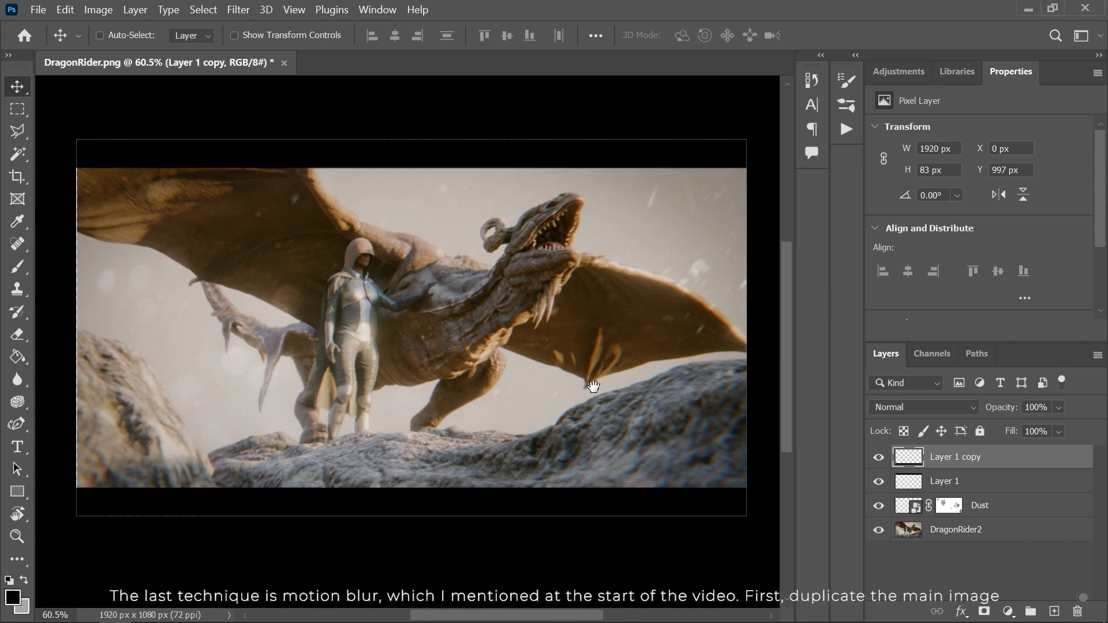
Step: Duplicate the DragonRider2 layer and start a Motion Blur on the copy with an angle of 51°
click(960, 512)
drag(999, 535, 1053, 611)
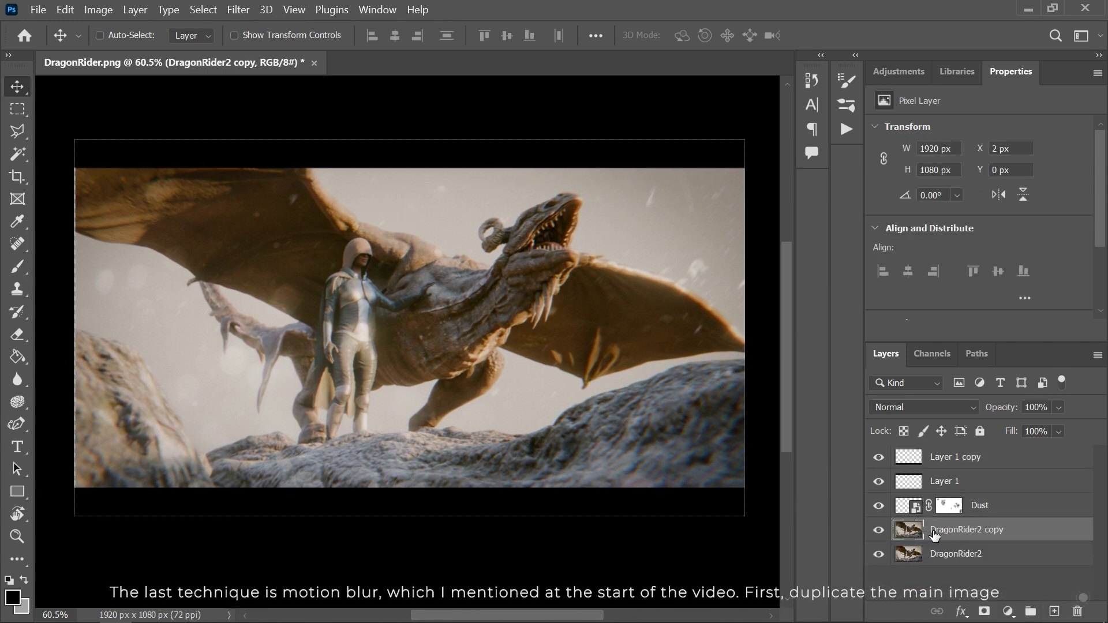
click(238, 9)
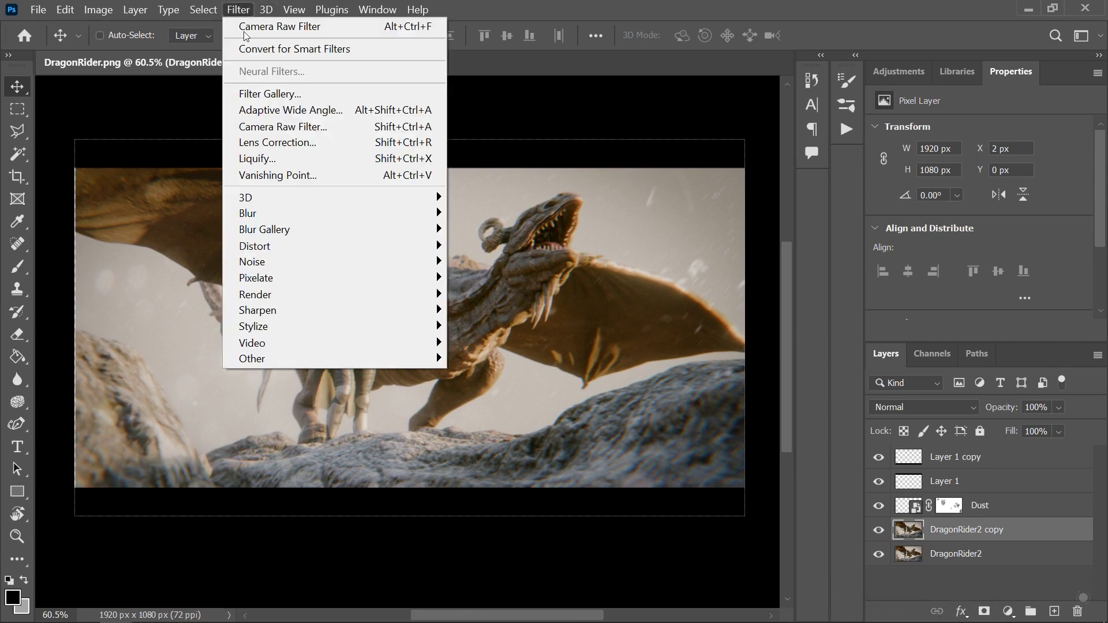
mouse_move(415, 214)
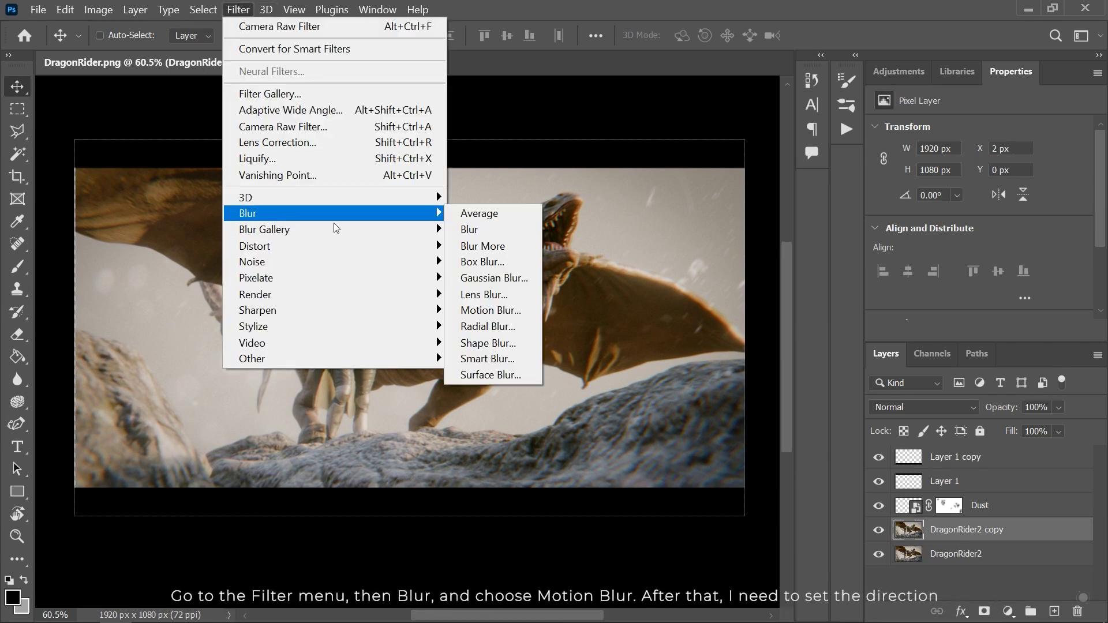
click(521, 310)
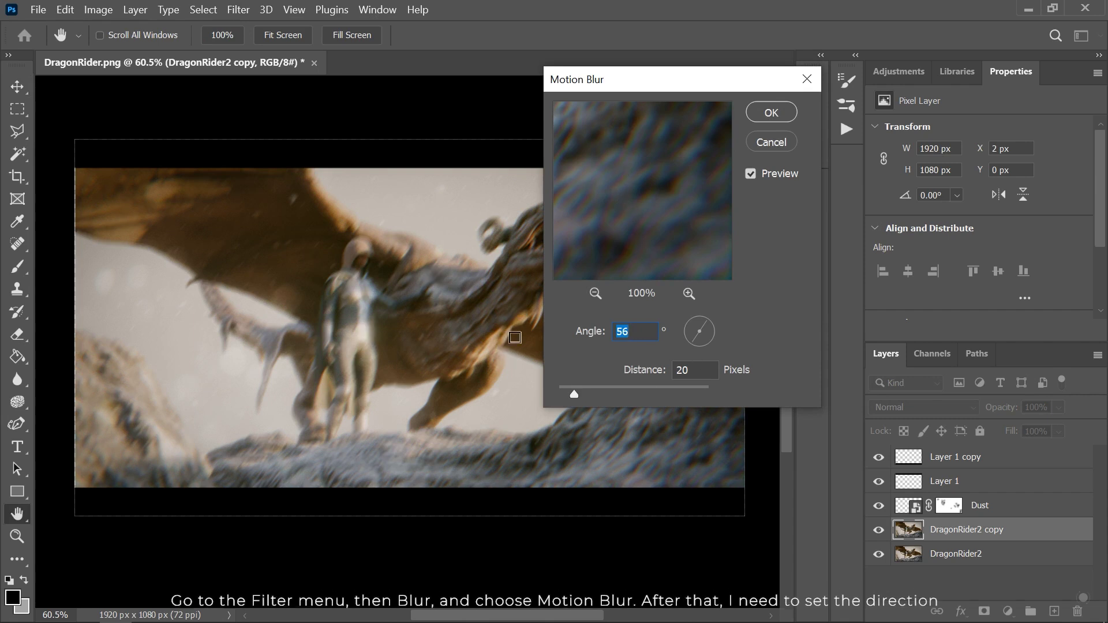
click(695, 341)
key(Up)
key(Up)
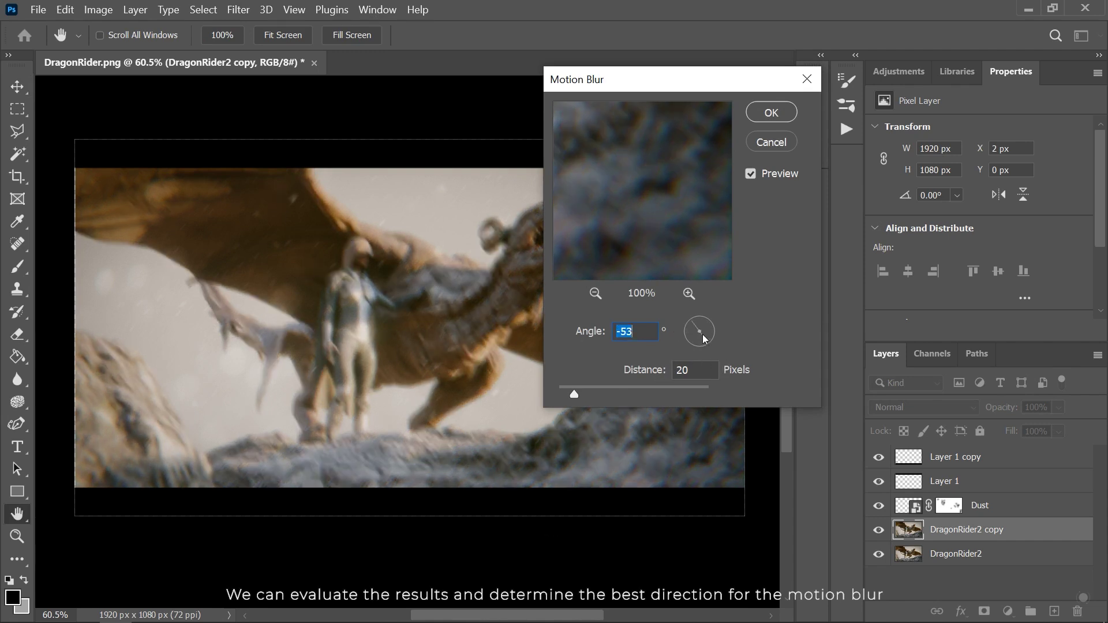
drag(702, 334, 683, 351)
Step: Try a Motion Blur distance of 50 pixels, settle on 25 pixels and apply the filter
click(695, 374)
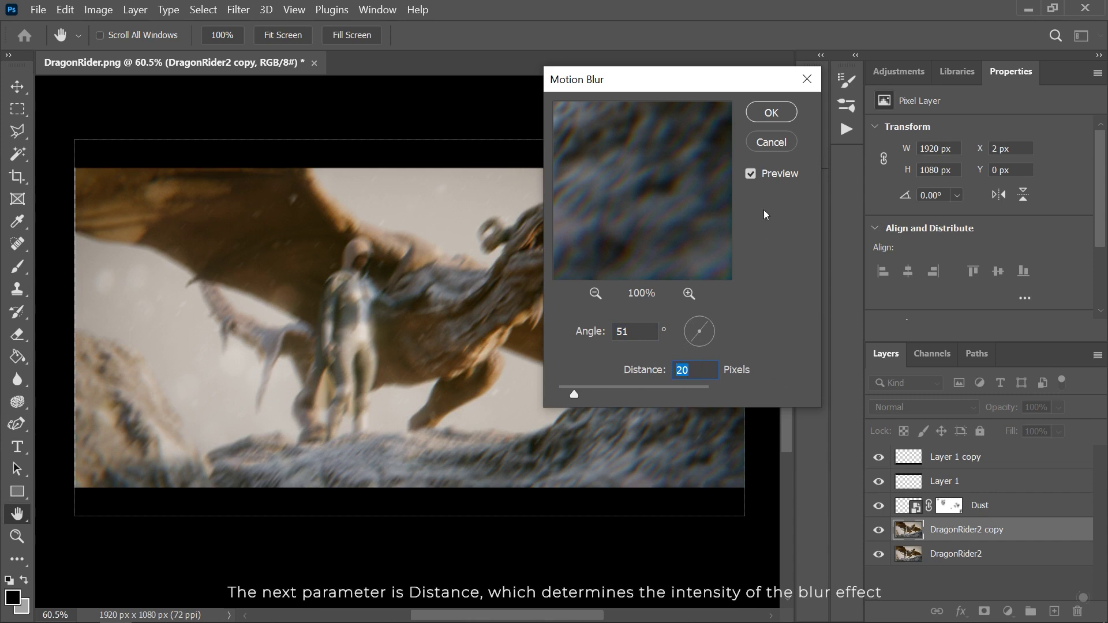
text(55)
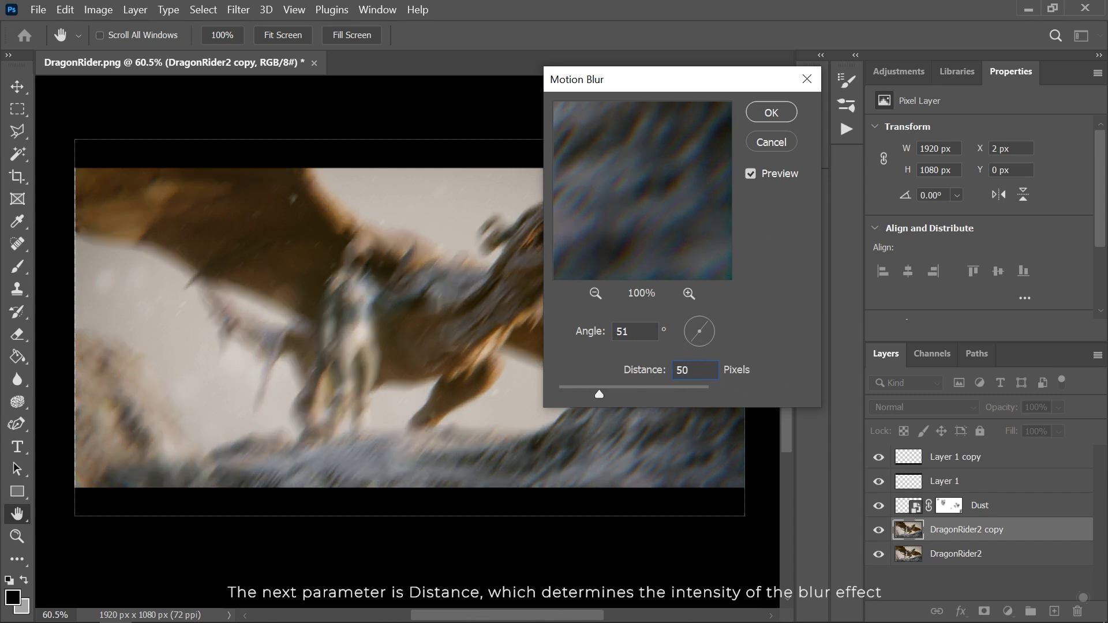
key(BackSpace)
key(BackSpace)
text(25)
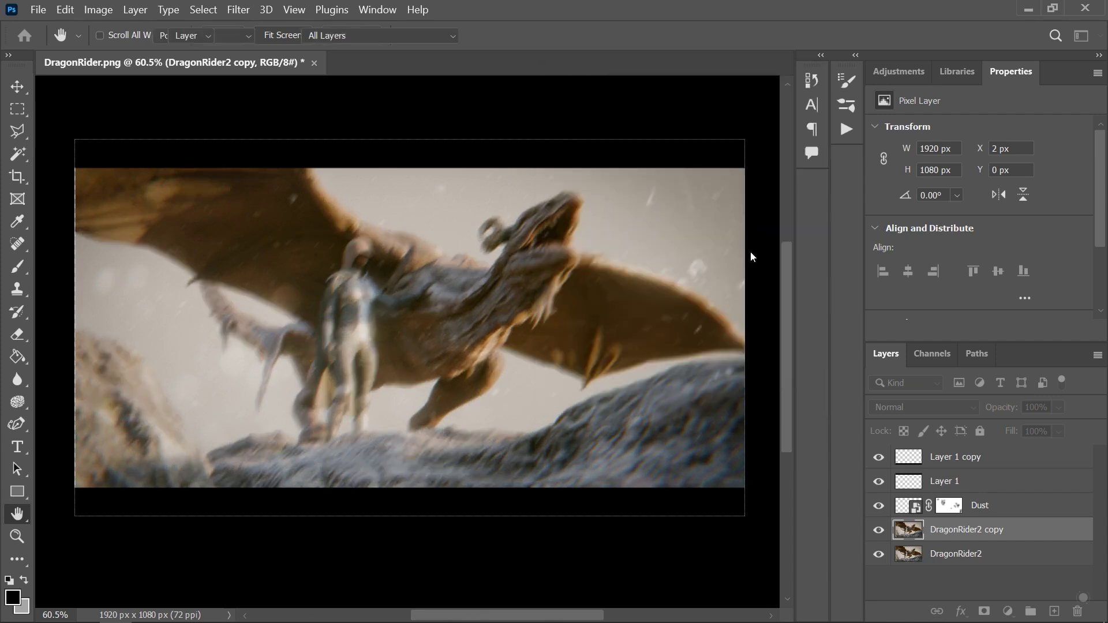
key(Return)
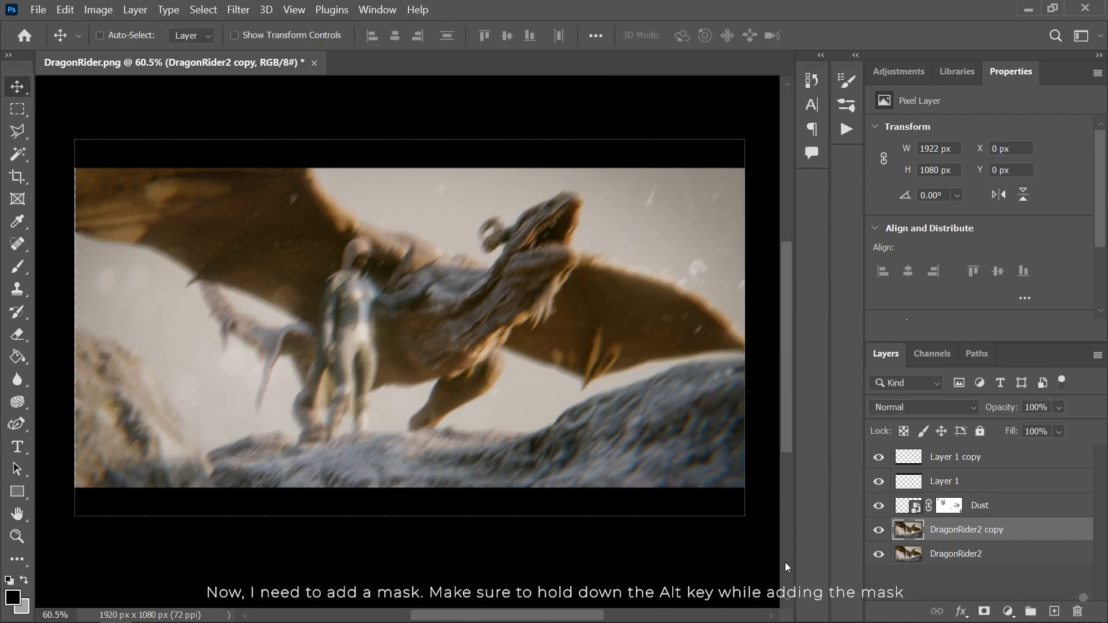
Step: Add a fully black mask to the DragonRider2 copy layer and ready a 190 px brush with white as foreground color
alt+click(982, 611)
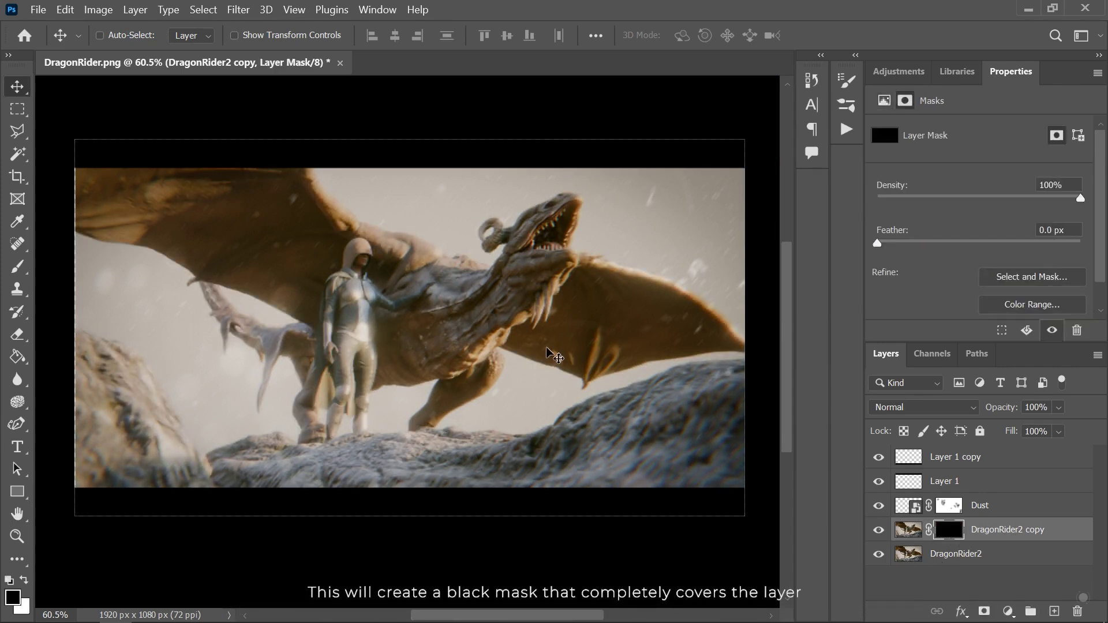
click(13, 268)
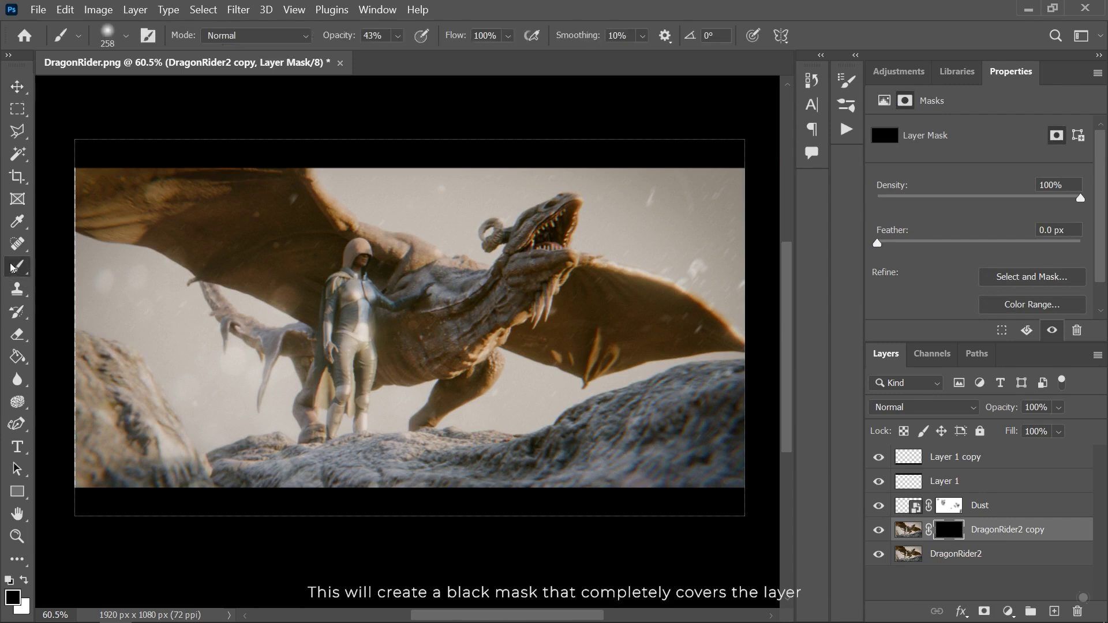
mouse_move(450, 369)
alt+right_down()
mouse_move(461, 369)
mouse_move(430, 369)
alt+right_up()
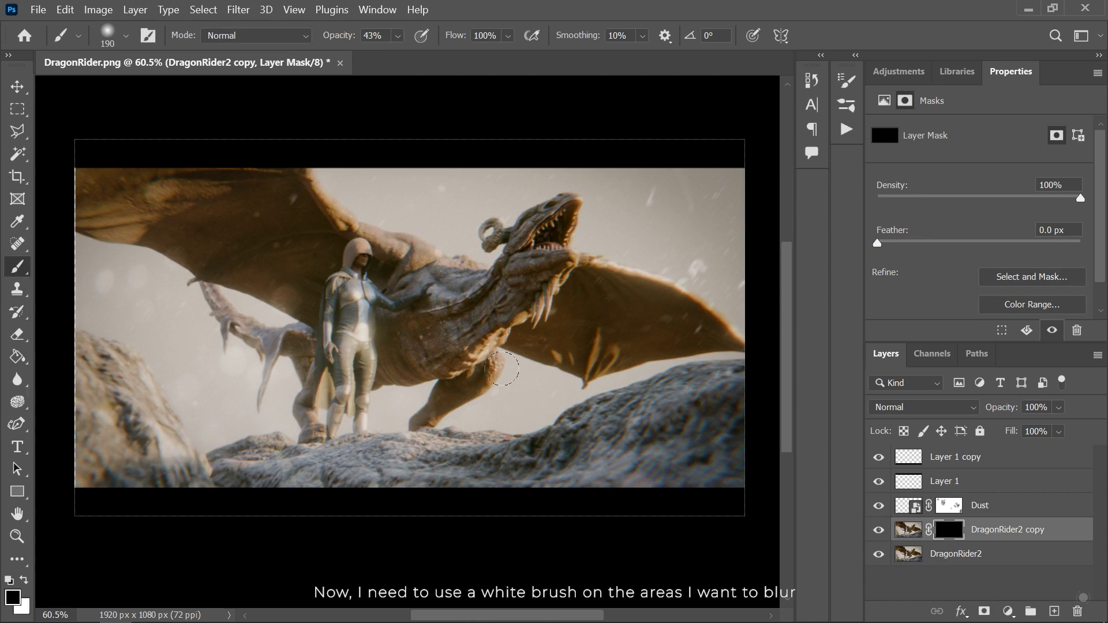
key(x)
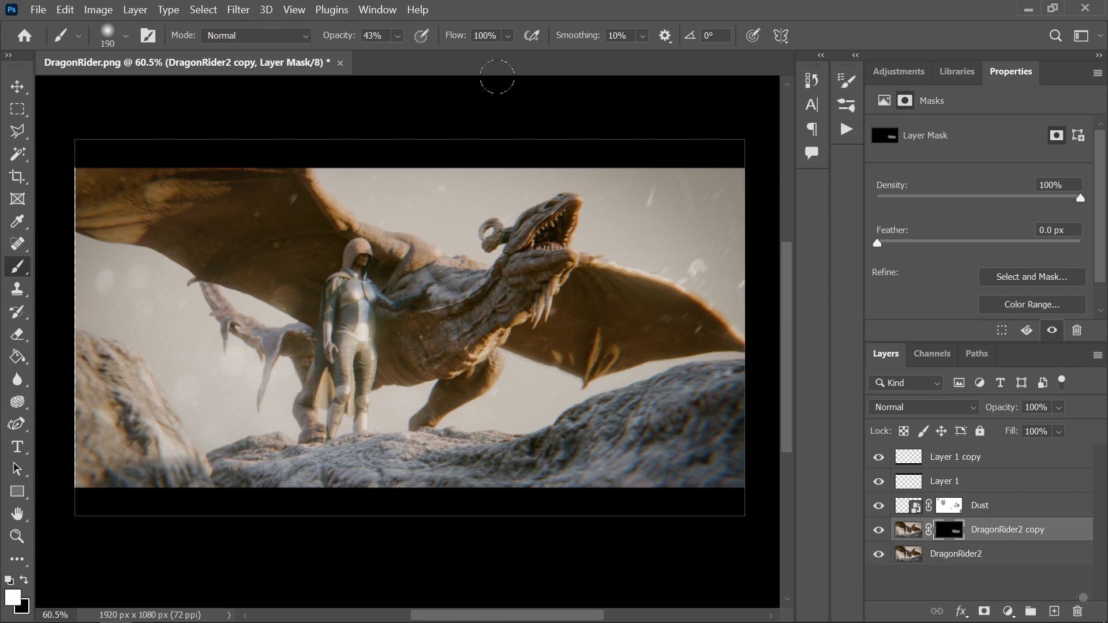
Step: Set the brush opacity to 100% and paint white on the mask along the lower edge of the wing behind the dragon's head
click(398, 35)
drag(408, 55, 563, 76)
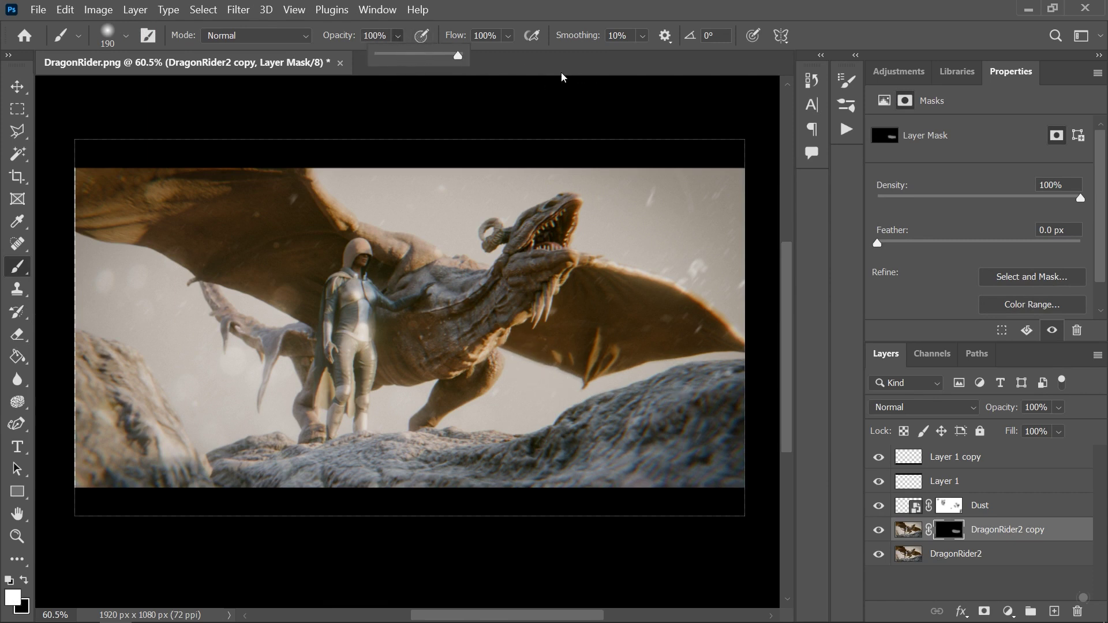
click(649, 393)
mouse_move(560, 382)
mouse_down()
mouse_move(646, 369)
mouse_move(533, 407)
mouse_up()
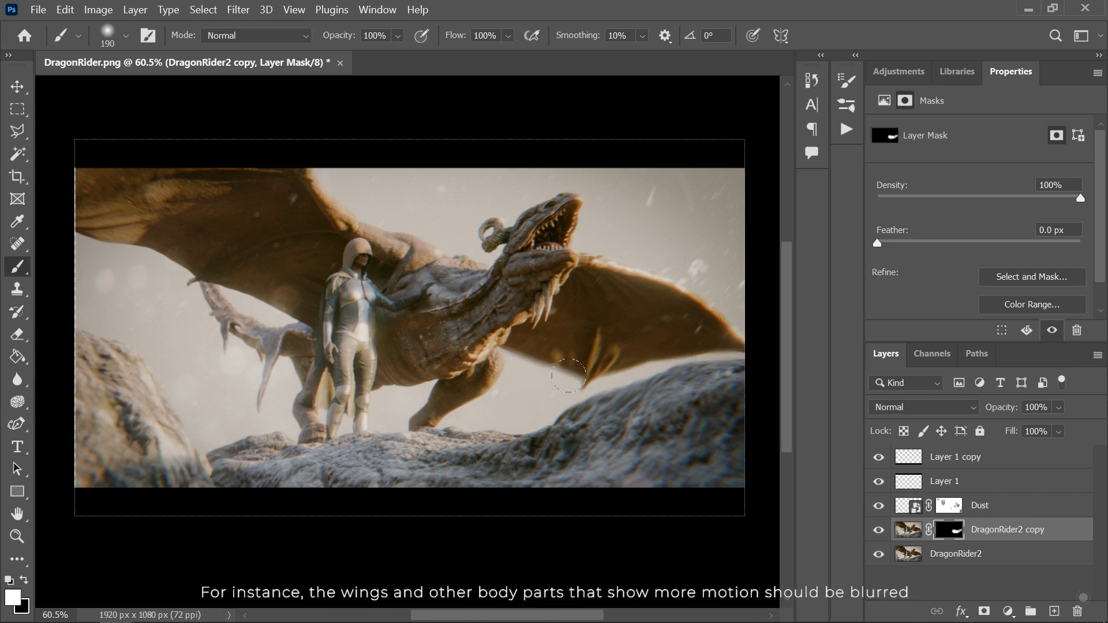
Step: Paint white on the mask over the edge of the wing behind the rider and over the tail, reducing the brush to 103 px
drag(200, 257, 105, 243)
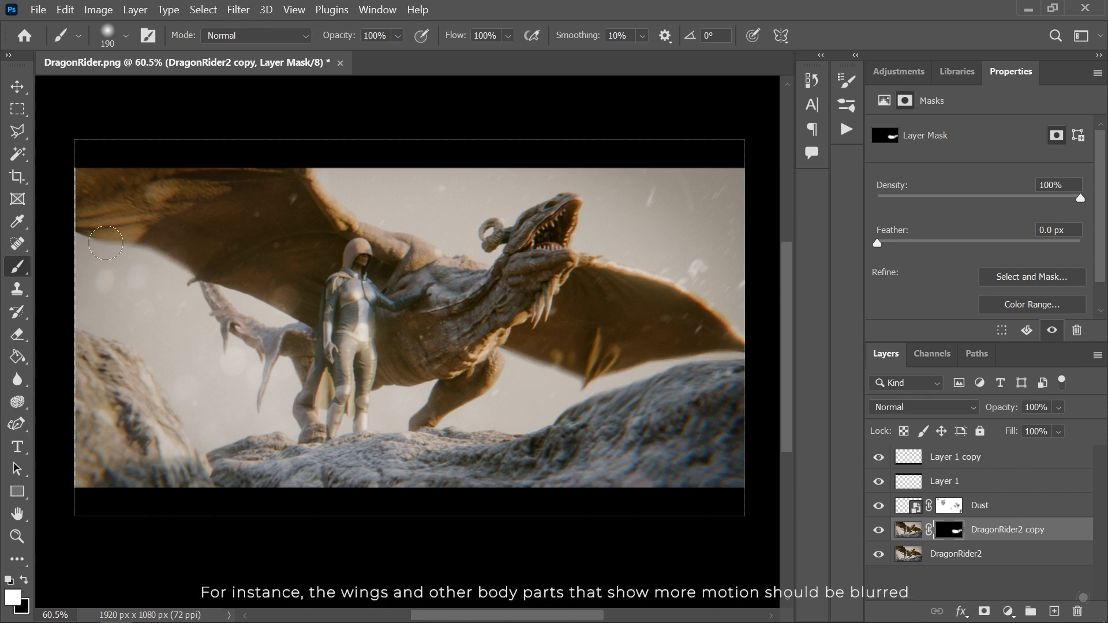
mouse_move(74, 195)
mouse_down()
mouse_move(242, 271)
mouse_move(249, 308)
mouse_move(208, 343)
mouse_up()
alt+scroll(207, 344, up, 5)
alt+right_drag(260, 376, 202, 366)
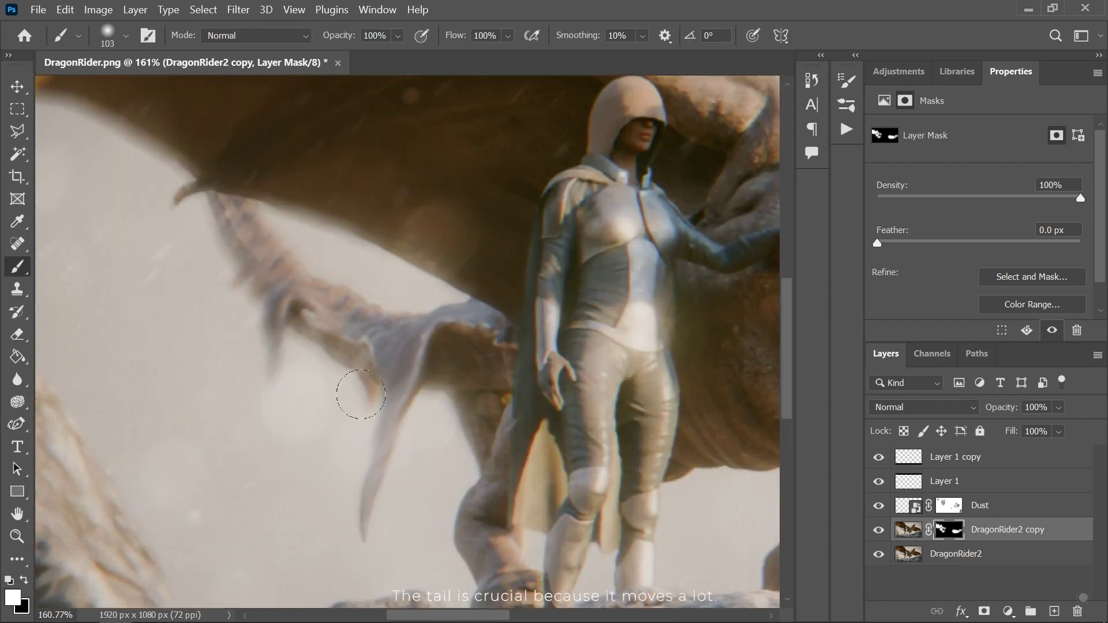
key(x)
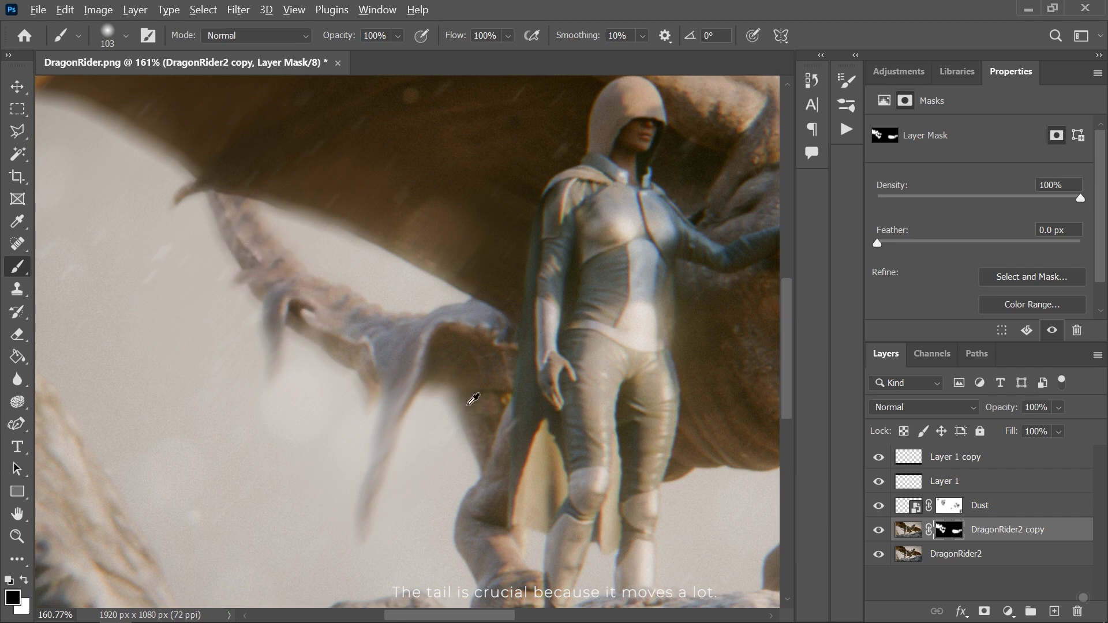
alt+scroll(473, 408, down, 1)
alt+scroll(430, 398, down, 2)
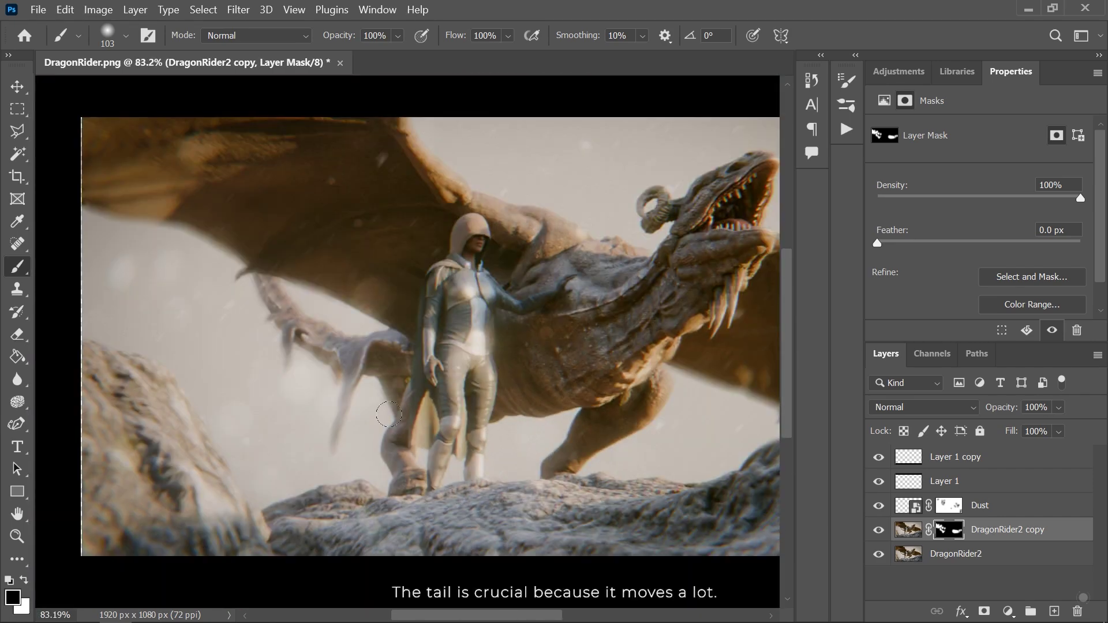
Step: Extend the white painting on the mask over the inner membrane of the wing behind the rider, enlarging the brush to 151 px
key(x)
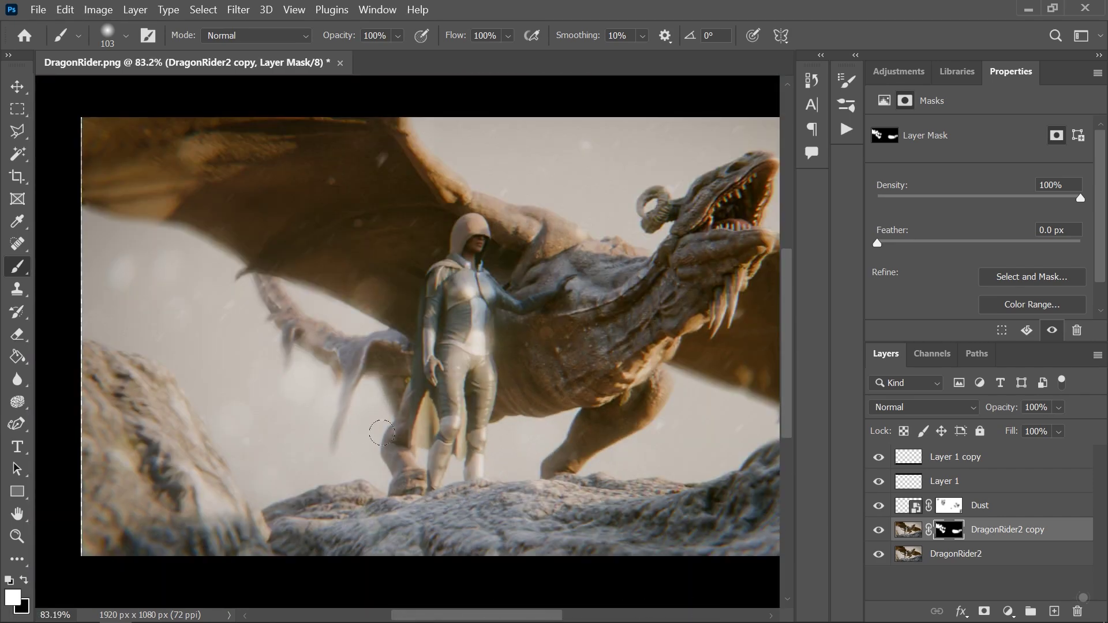
drag(724, 383, 587, 386)
drag(516, 425, 380, 463)
drag(300, 407, 670, 434)
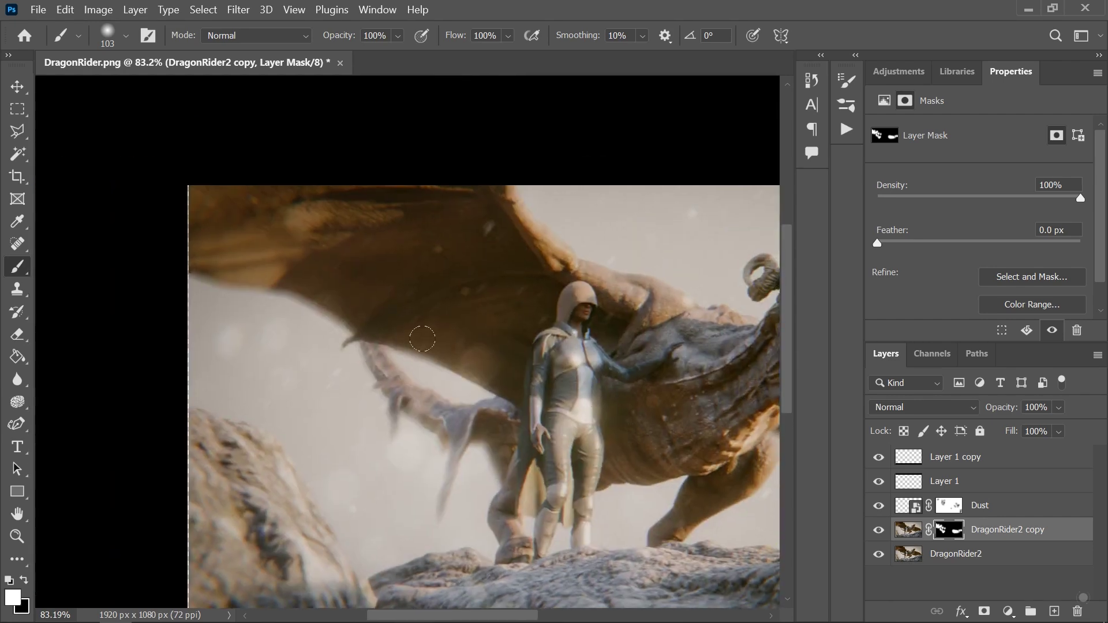
alt+right_drag(420, 337, 444, 337)
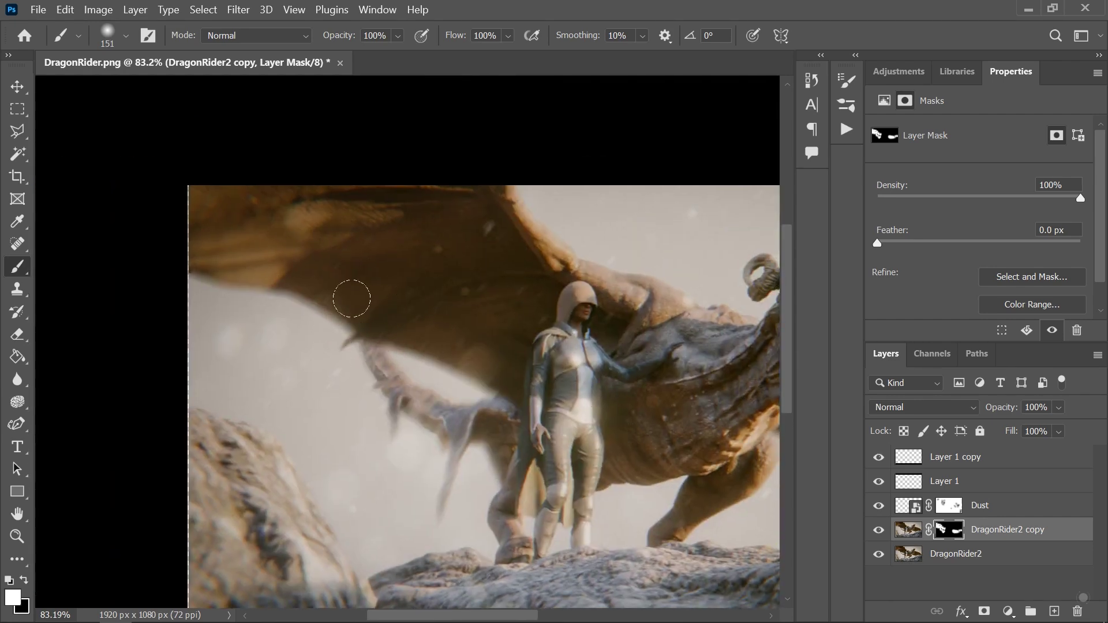
Step: Set the brush to 144 px and 39% opacity and paint white lightly on the mask over parts of the dragon's body
drag(572, 394, 362, 392)
alt+scroll(572, 319, up, 6)
alt+right_drag(568, 373, 548, 375)
click(398, 35)
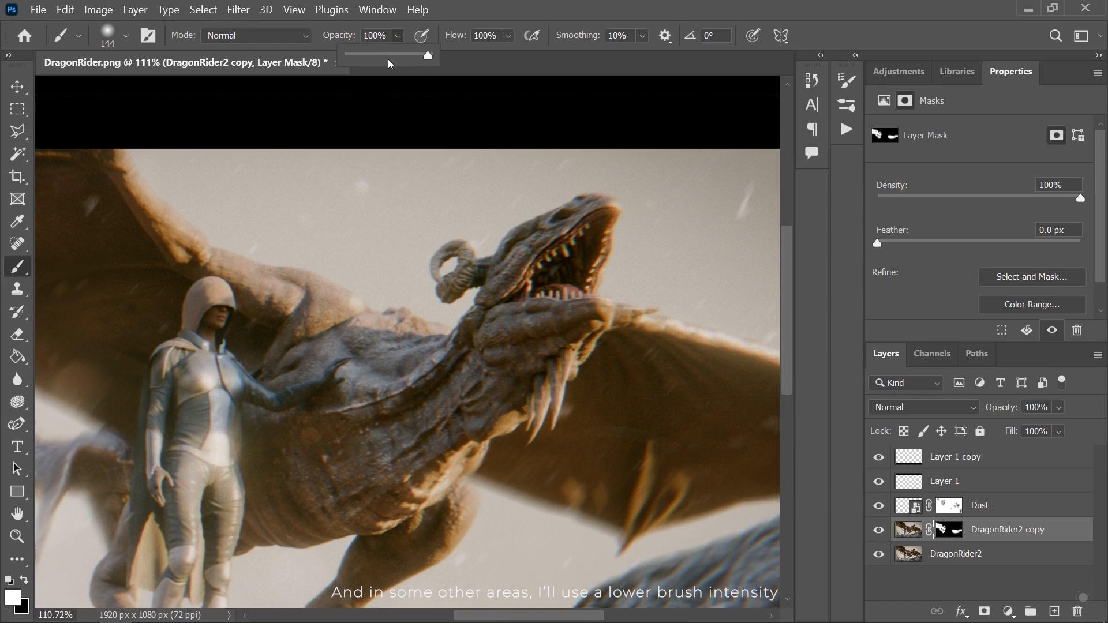
click(381, 60)
drag(416, 542, 519, 381)
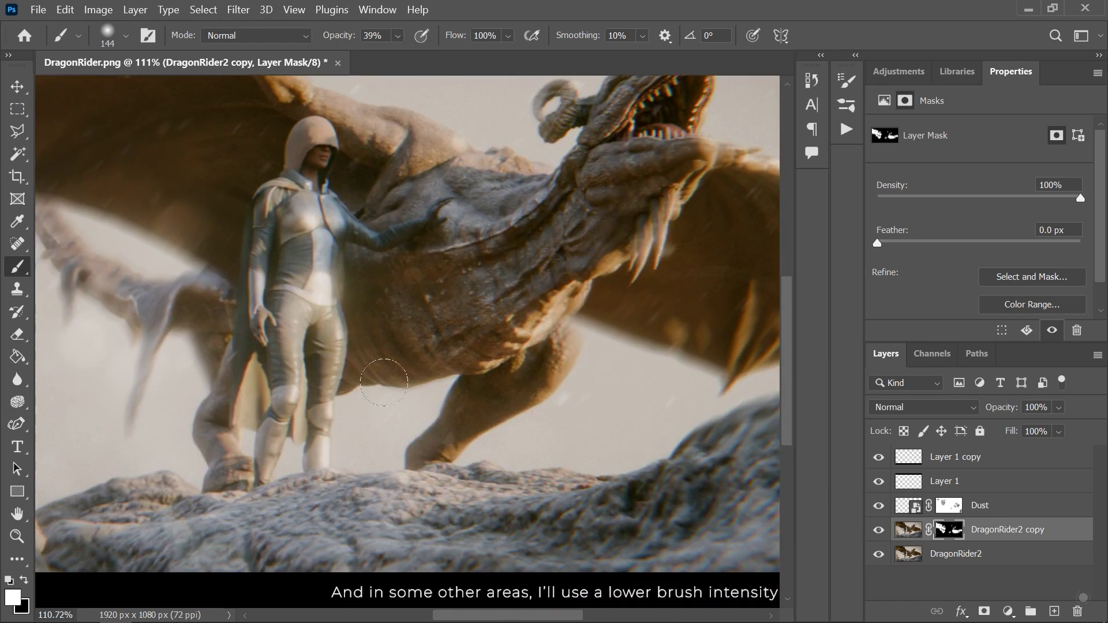
scroll(564, 408, up, 2)
scroll(563, 408, left, 4)
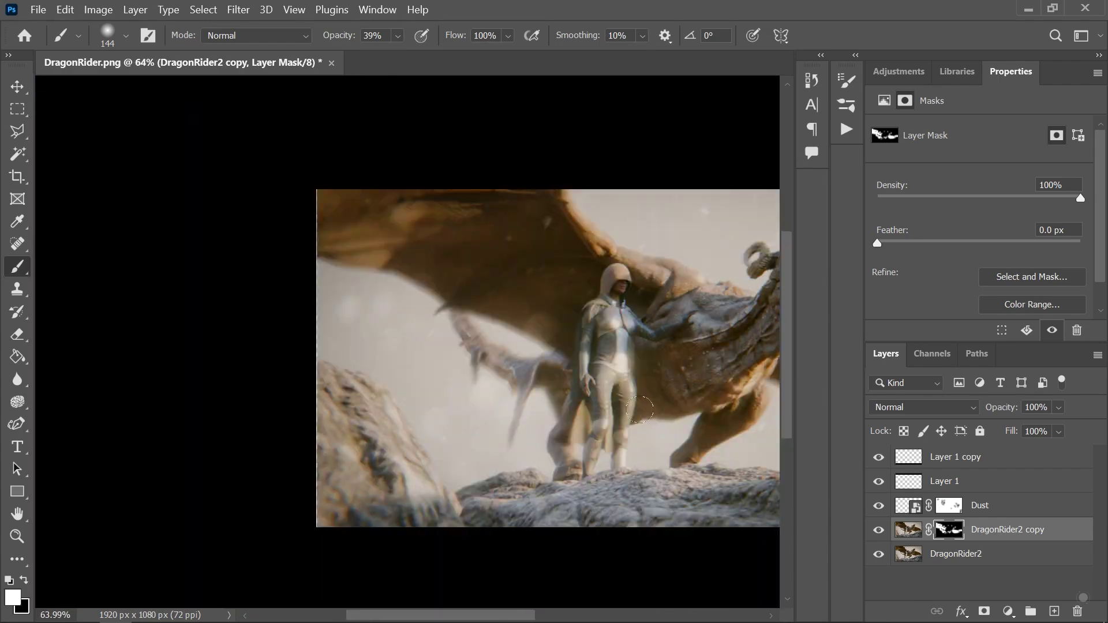
key(v)
drag(747, 370, 526, 379)
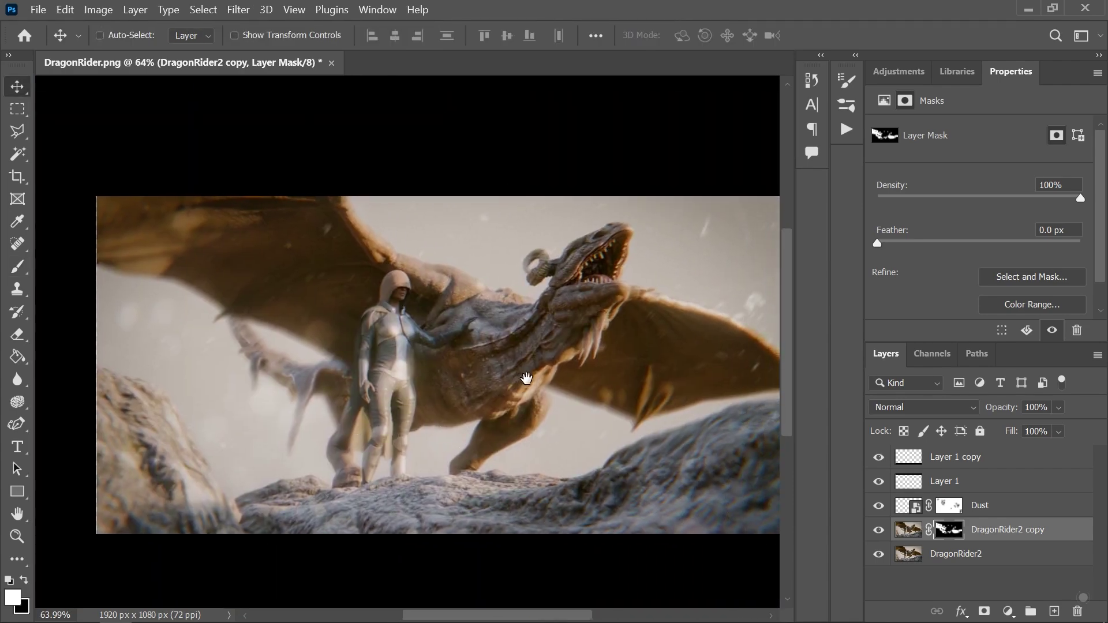
alt+scroll(539, 384, down, 2)
alt+scroll(552, 388, up, 1)
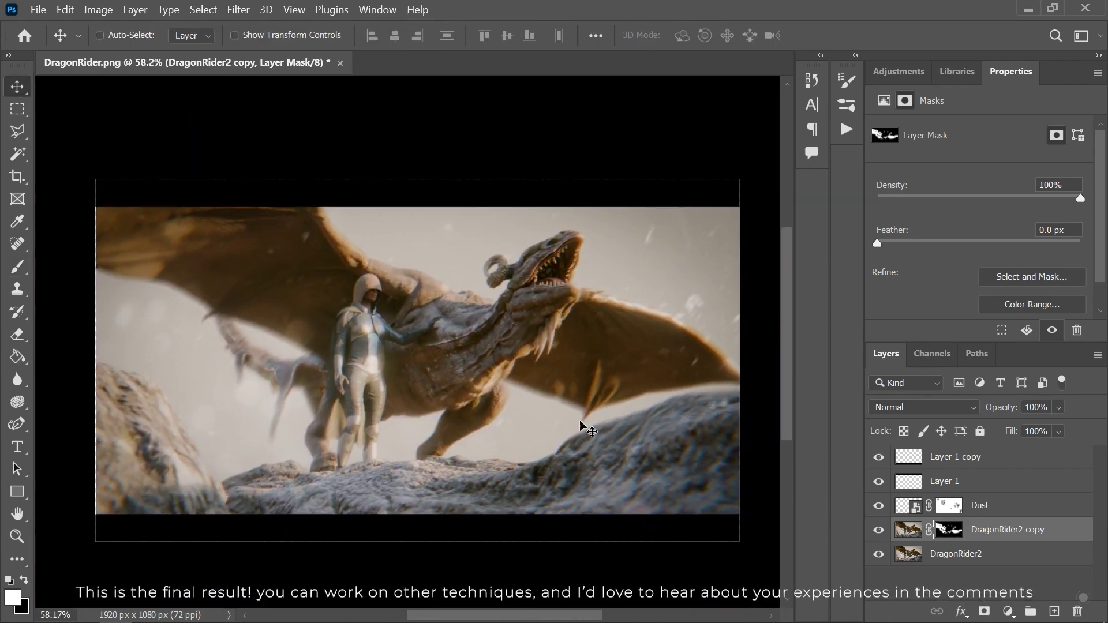